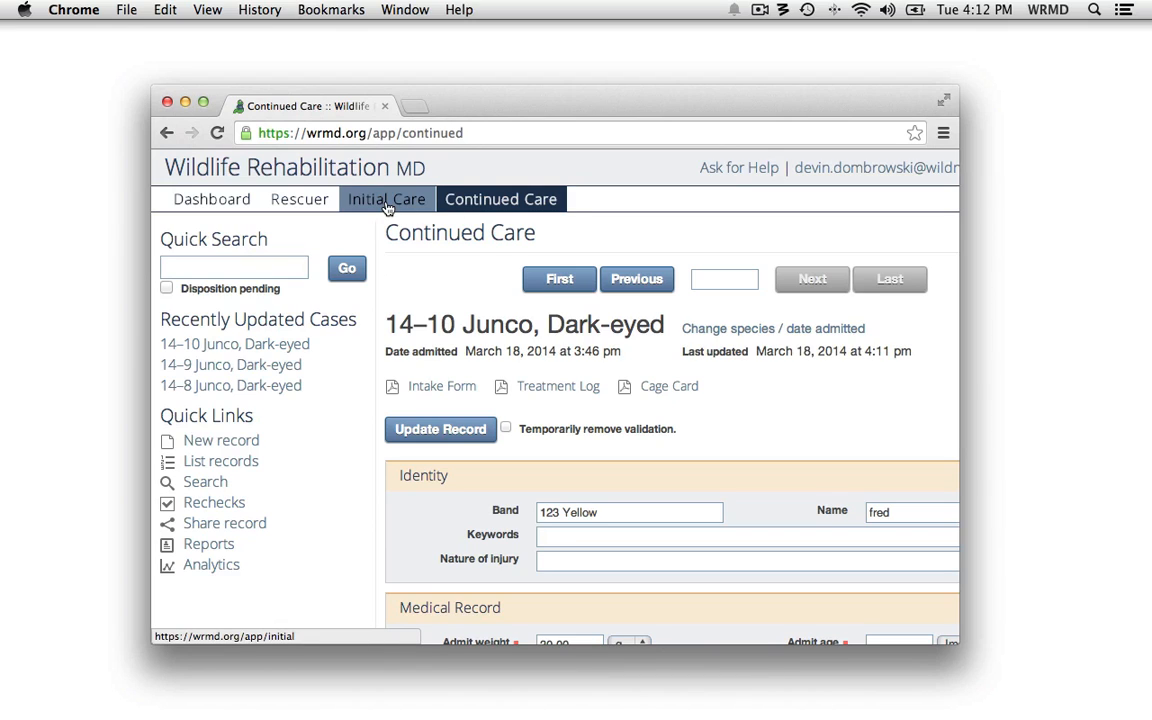
# - Make the browser full screen and look over the Identity, Medical Record and Disposition sections of the Continued Care page
pyautogui.click(945, 102)
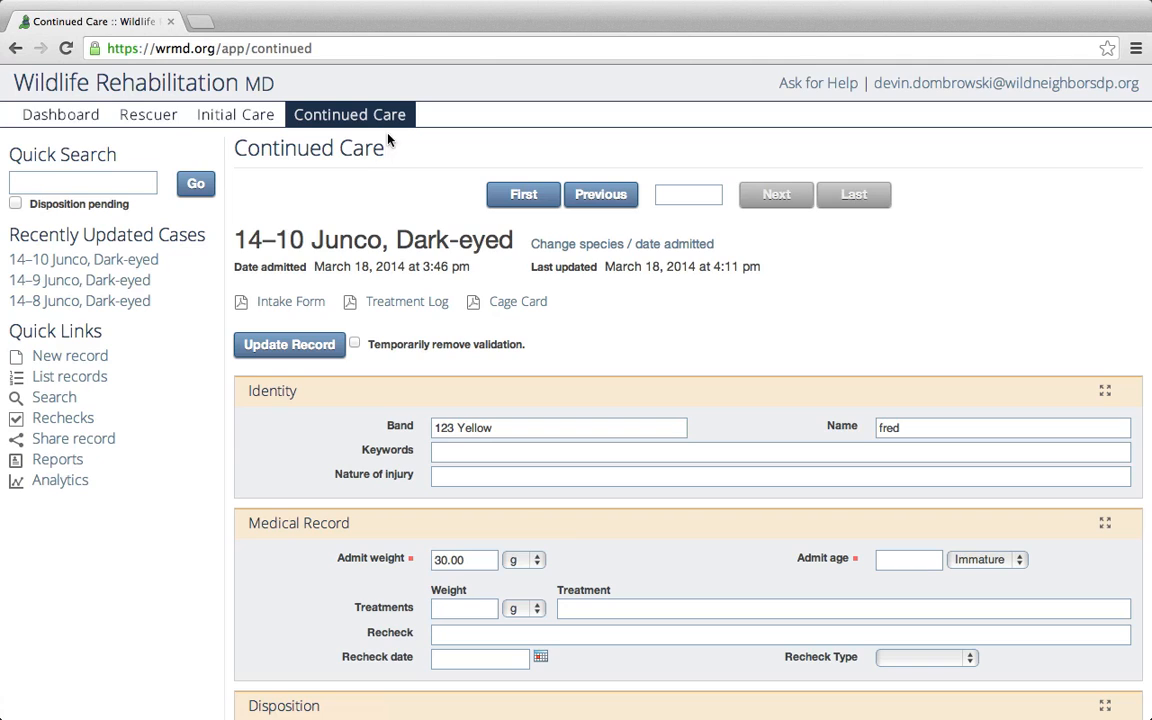
pyautogui.scroll(1, 384, 128)
pyautogui.scroll(-3, 676, 327)
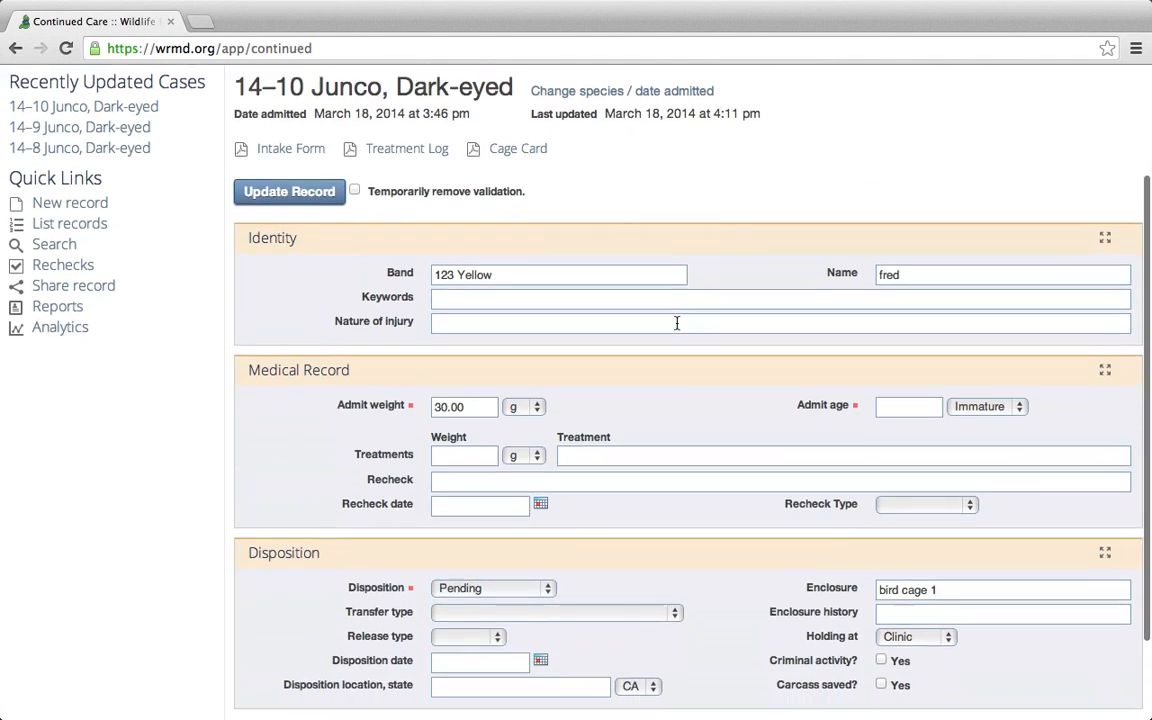
pyautogui.scroll(-1, 678, 325)
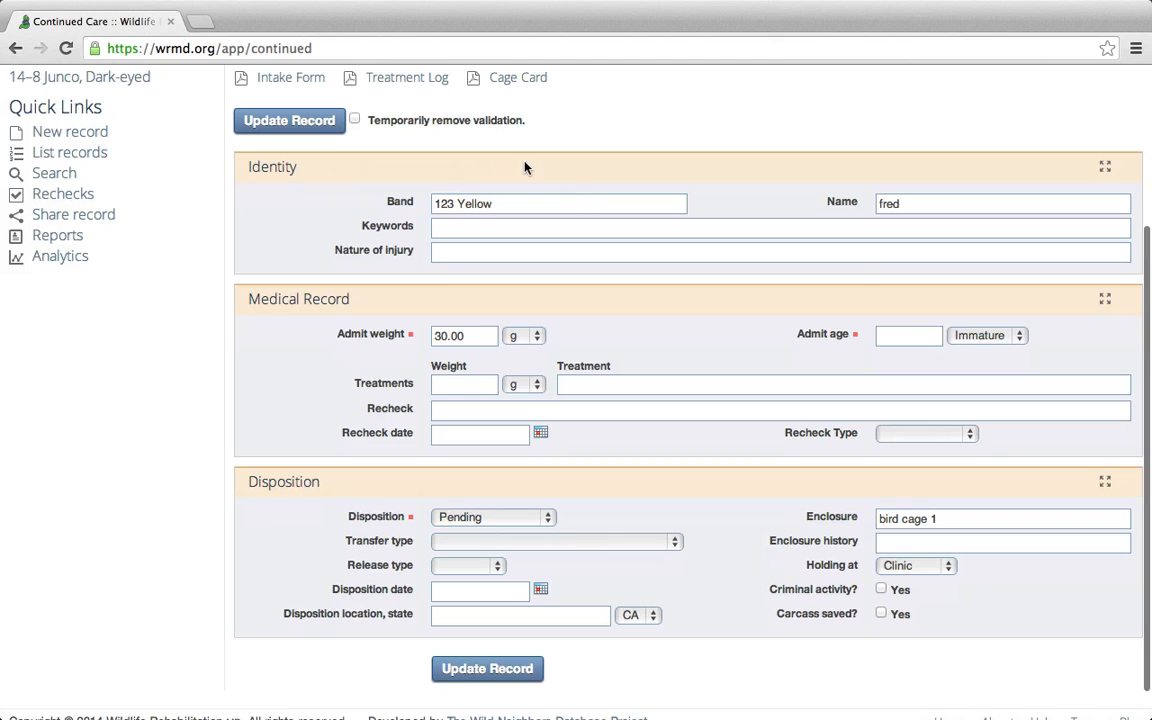
pyautogui.scroll(4, 300, 160)
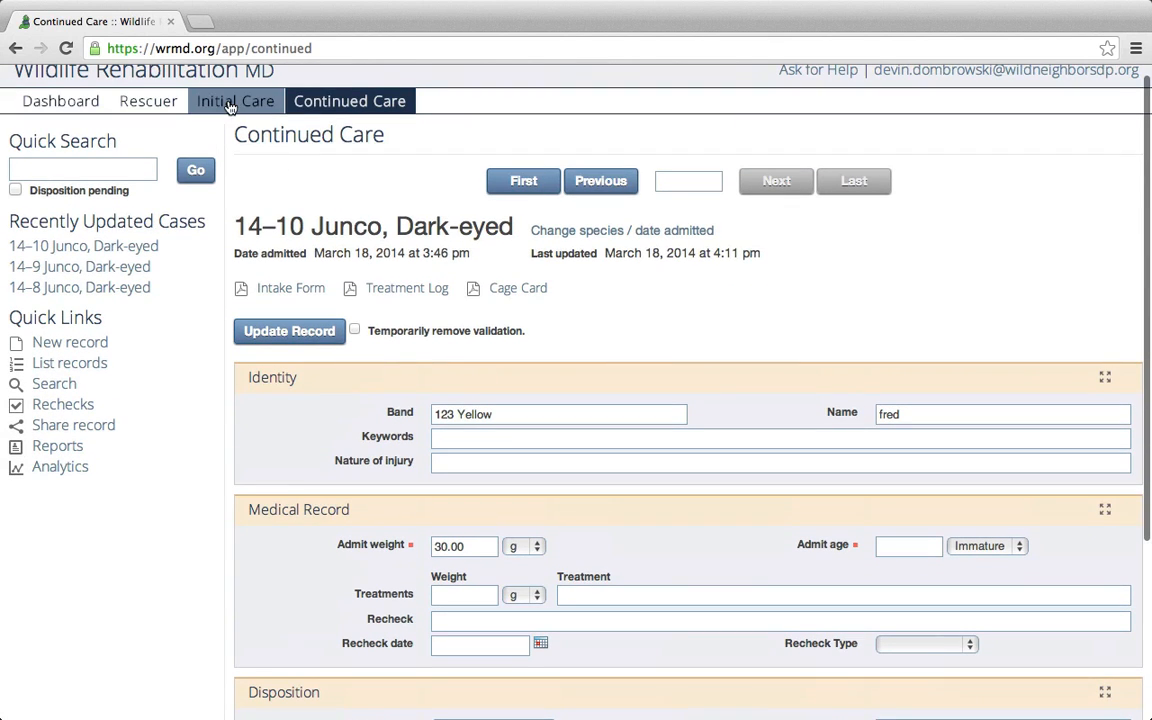
pyautogui.scroll(-5, 267, 437)
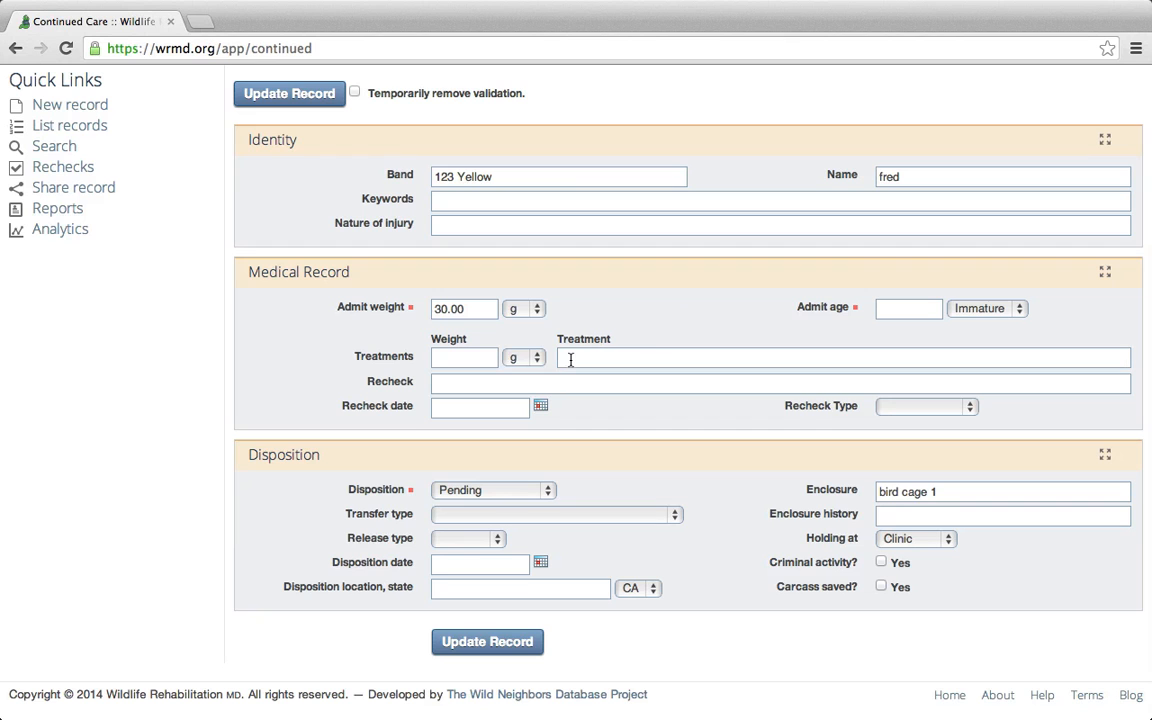
pyautogui.scroll(1, 719, 295)
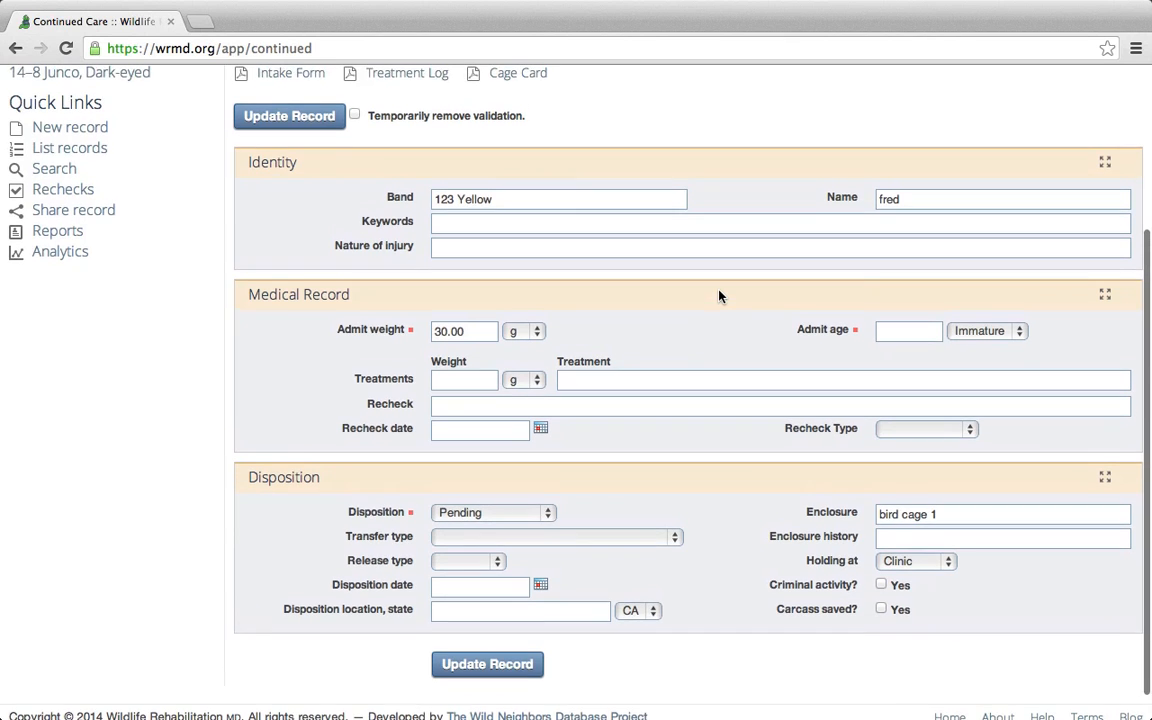
pyautogui.scroll(-1, 653, 296)
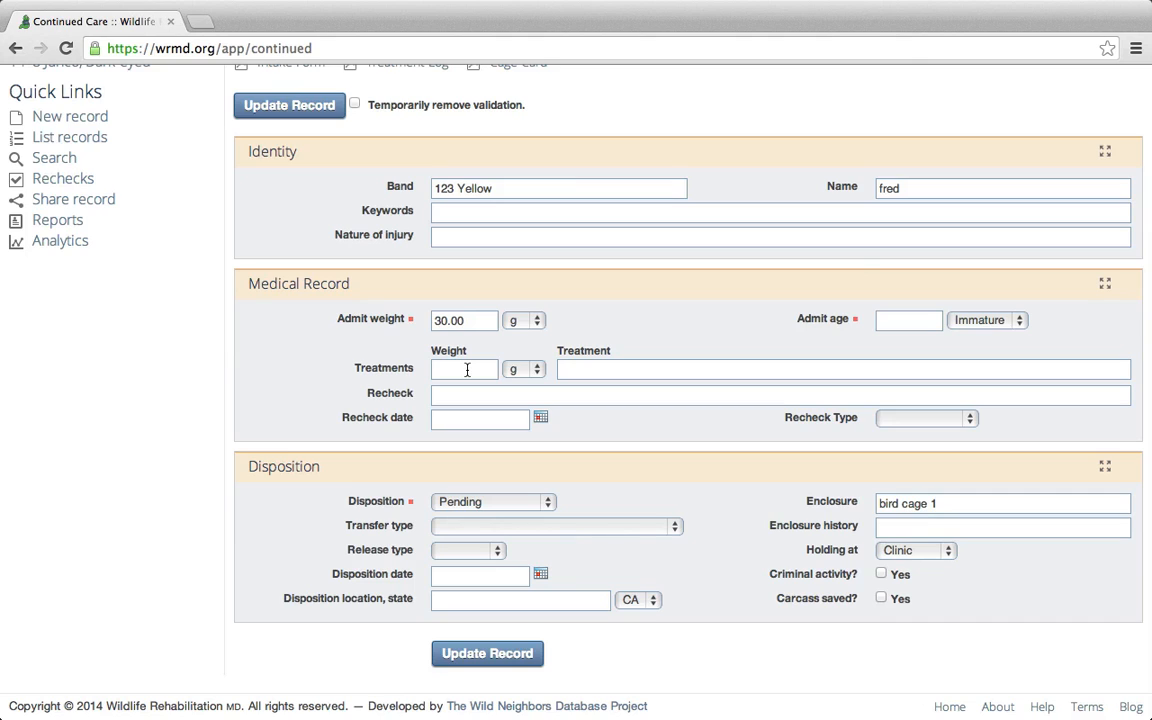
# - Enter a treatment weight of 28.7 g and begin the treatment note with "Head swelling reduced but"
pyautogui.click(466, 370)
pyautogui.write('28.7')
pyautogui.press('Tab')
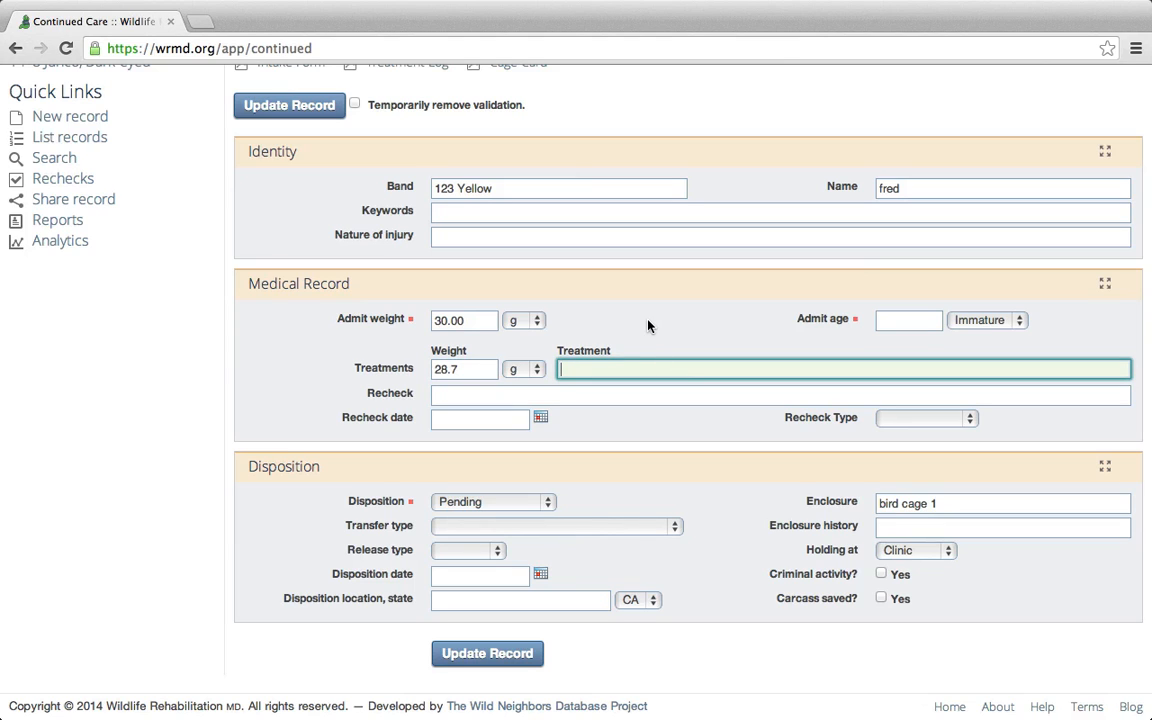
pyautogui.write('Head sweeling red')
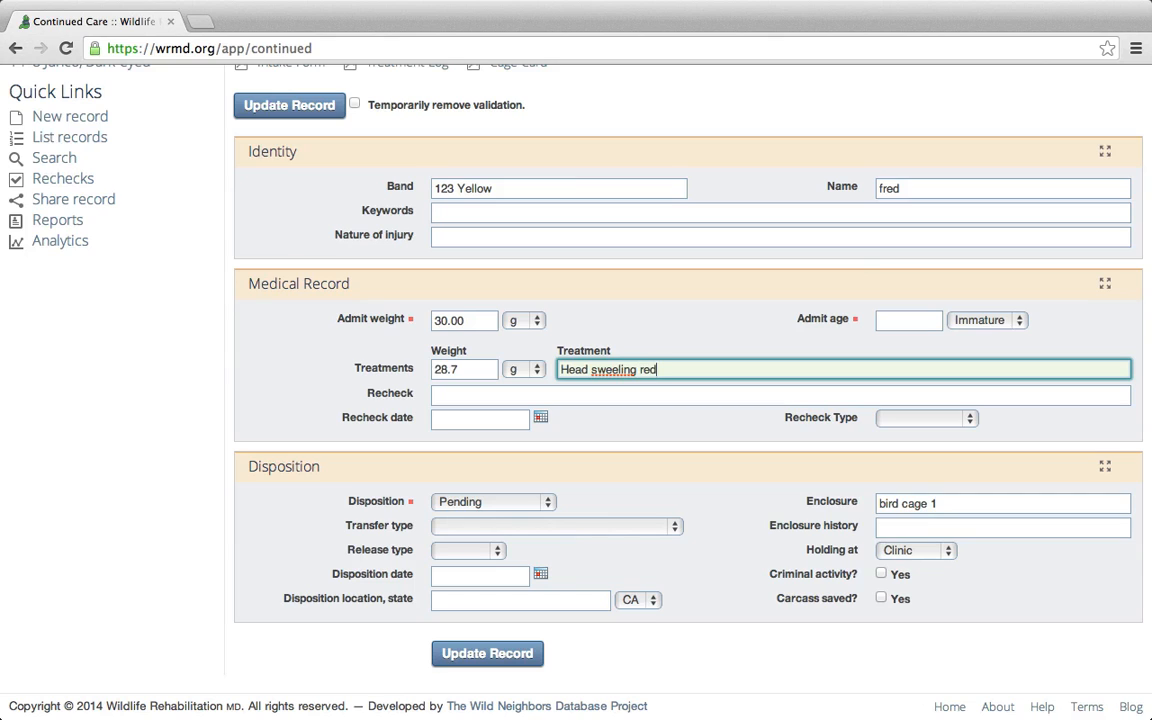
pyautogui.write('uced but')
pyautogui.click(604, 370)
pyautogui.press('BackSpace')
pyautogui.write('l')
# - Complete the treatment note with "eyes are squinty" and save the record
pyautogui.click(758, 370)
pyautogui.write('eye s')
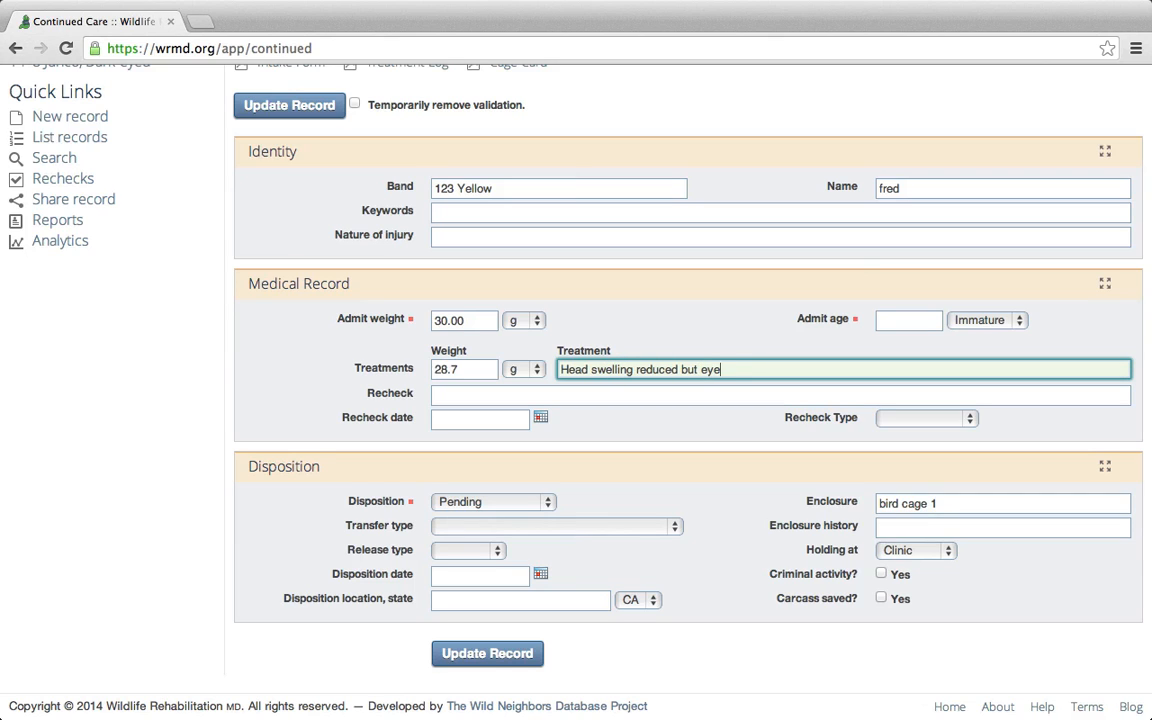
pyautogui.press('BackSpace')
pyautogui.press('BackSpace')
pyautogui.write('s are squinty')
pyautogui.scroll(1, 722, 357)
pyautogui.click(712, 332)
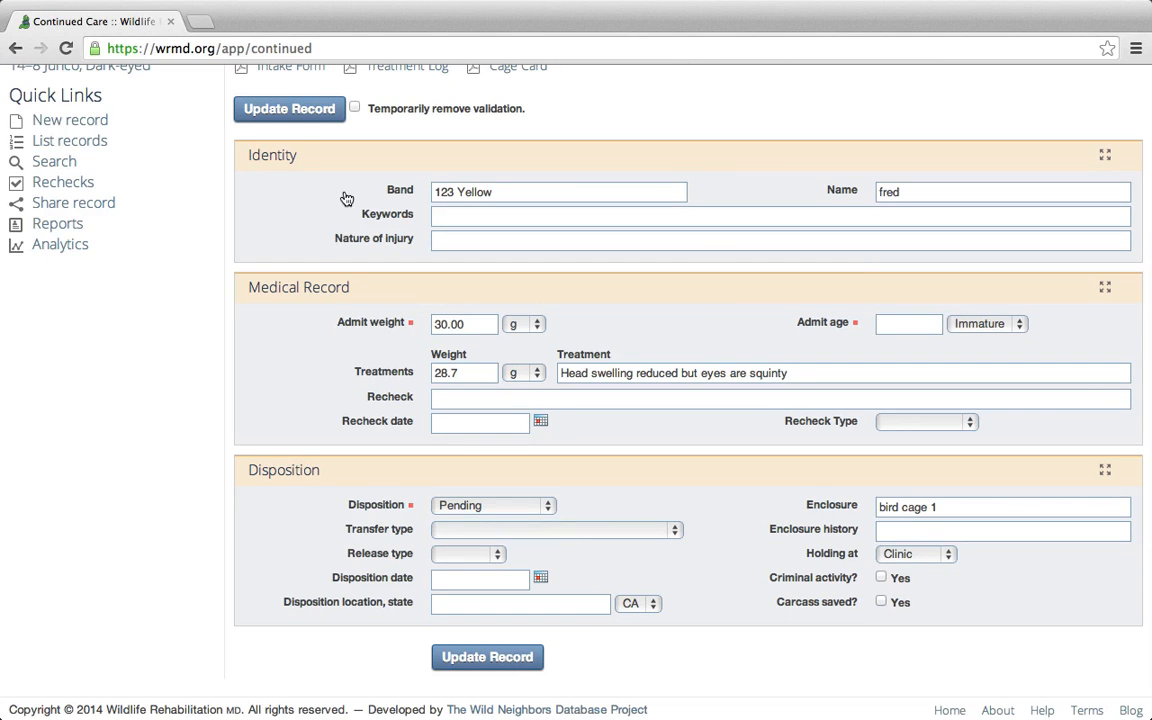
pyautogui.click(289, 111)
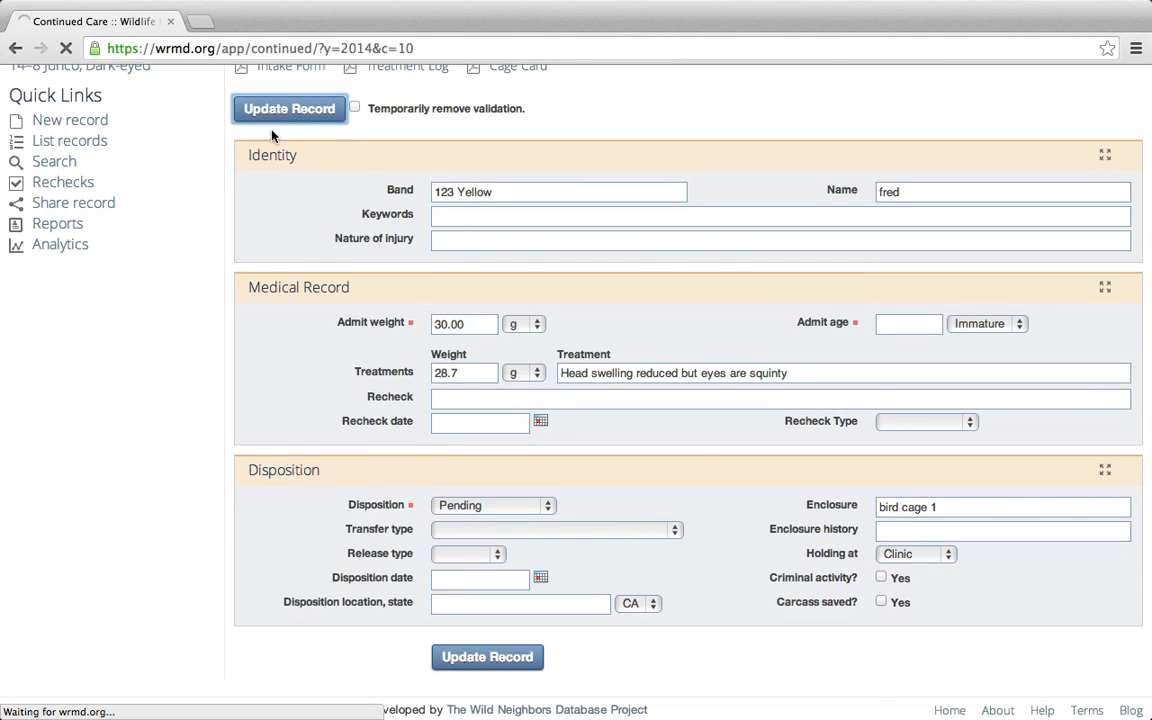
# - Begin a second treatment note without a weight, reading "Gave proper medications for head swelling and"
pyautogui.scroll(-3, 266, 500)
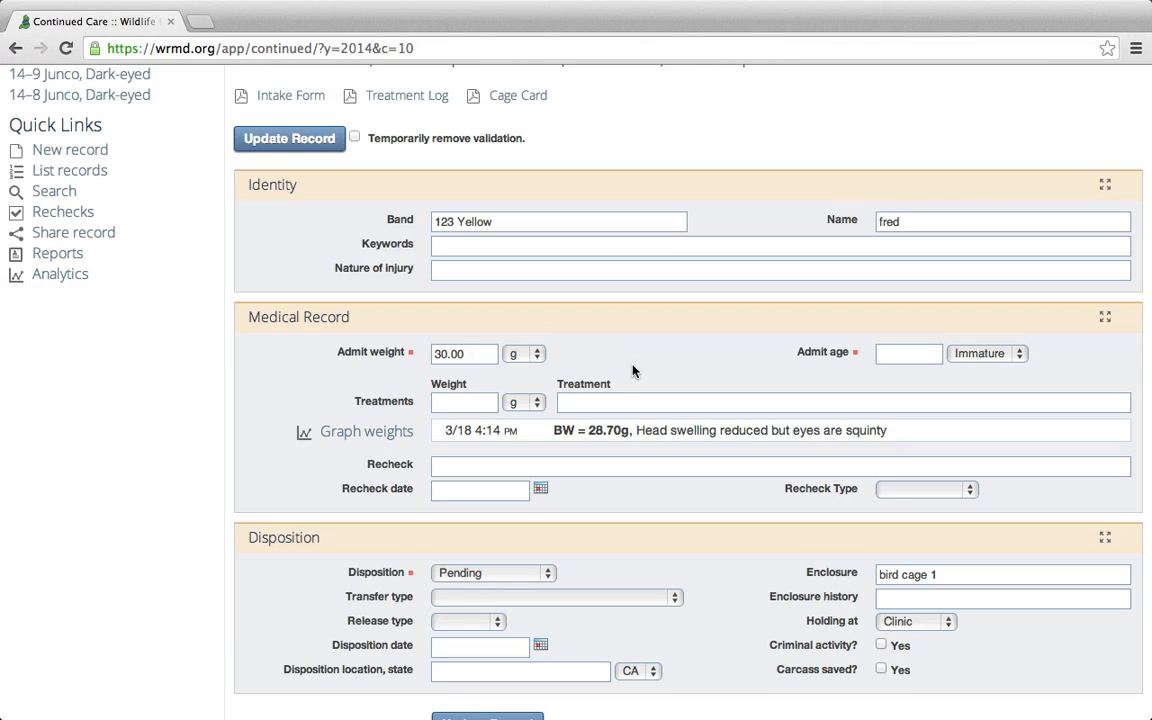
pyautogui.click(587, 403)
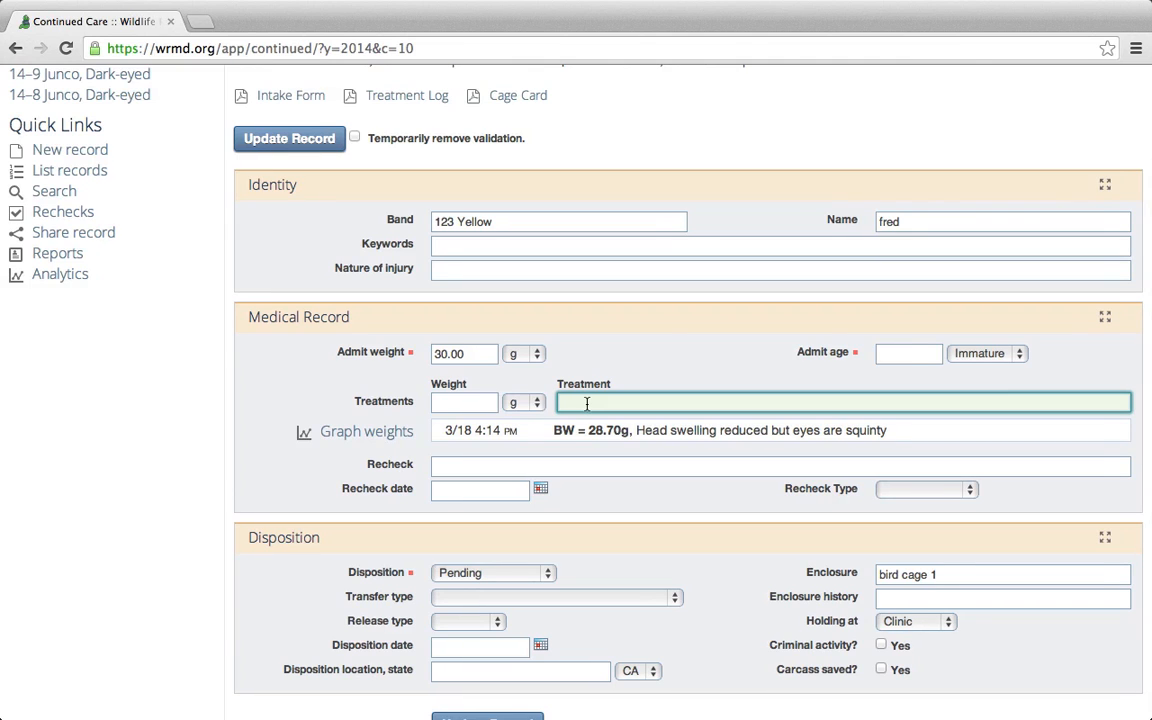
pyautogui.write('Gave proper medications')
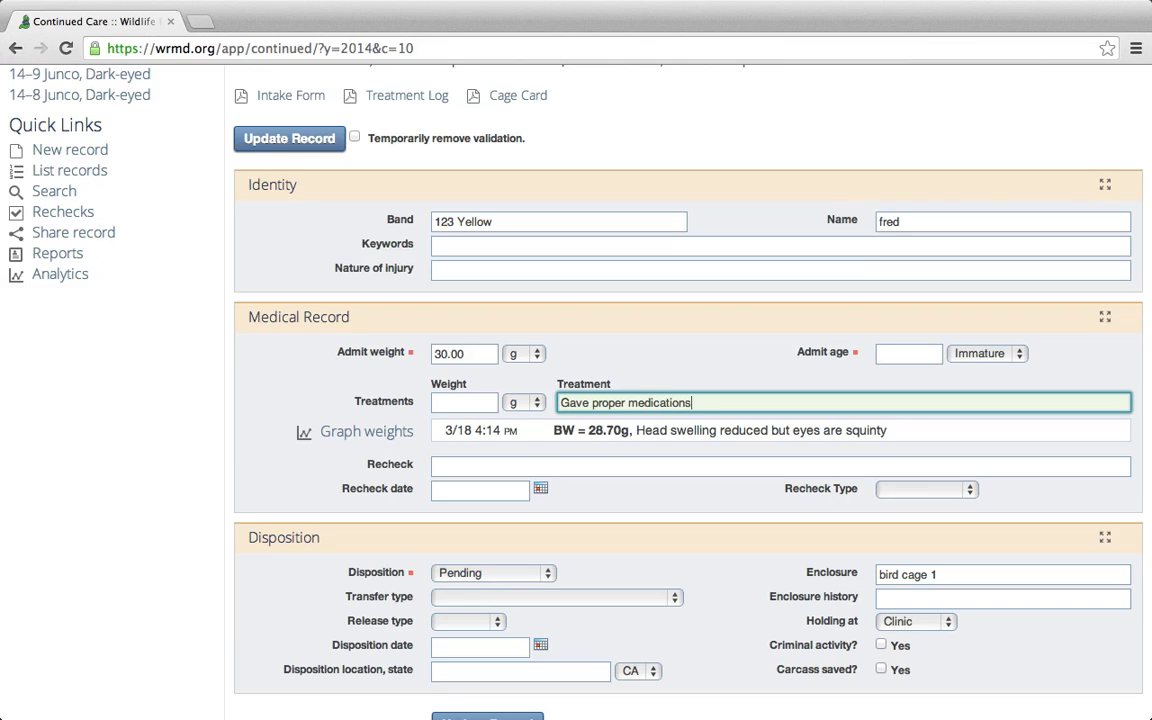
pyautogui.write(' for head sweelin')
pyautogui.press('BackSpace')
pyautogui.press('BackSpace')
pyautogui.press('BackSpace')
pyautogui.press('BackSpace')
pyautogui.write('lling')
pyautogui.write('and ')
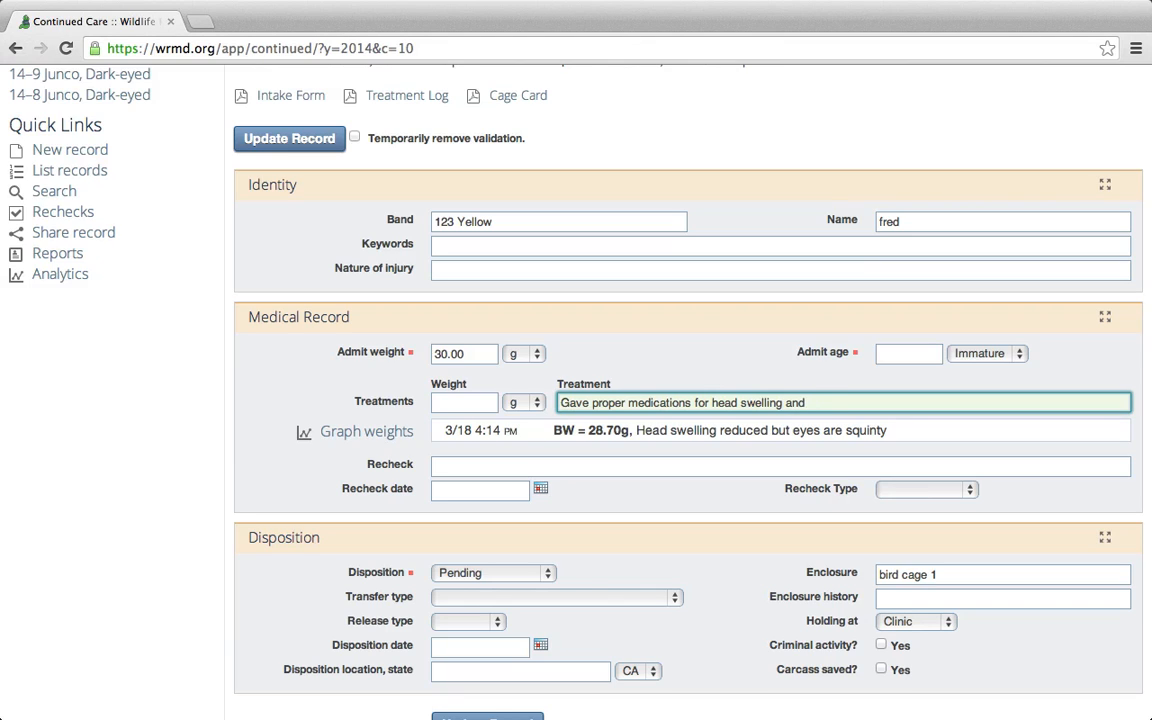
# - Complete the second treatment note with "placed in more appropriate enclosure." and save the record
pyautogui.write('placed in more approprate')
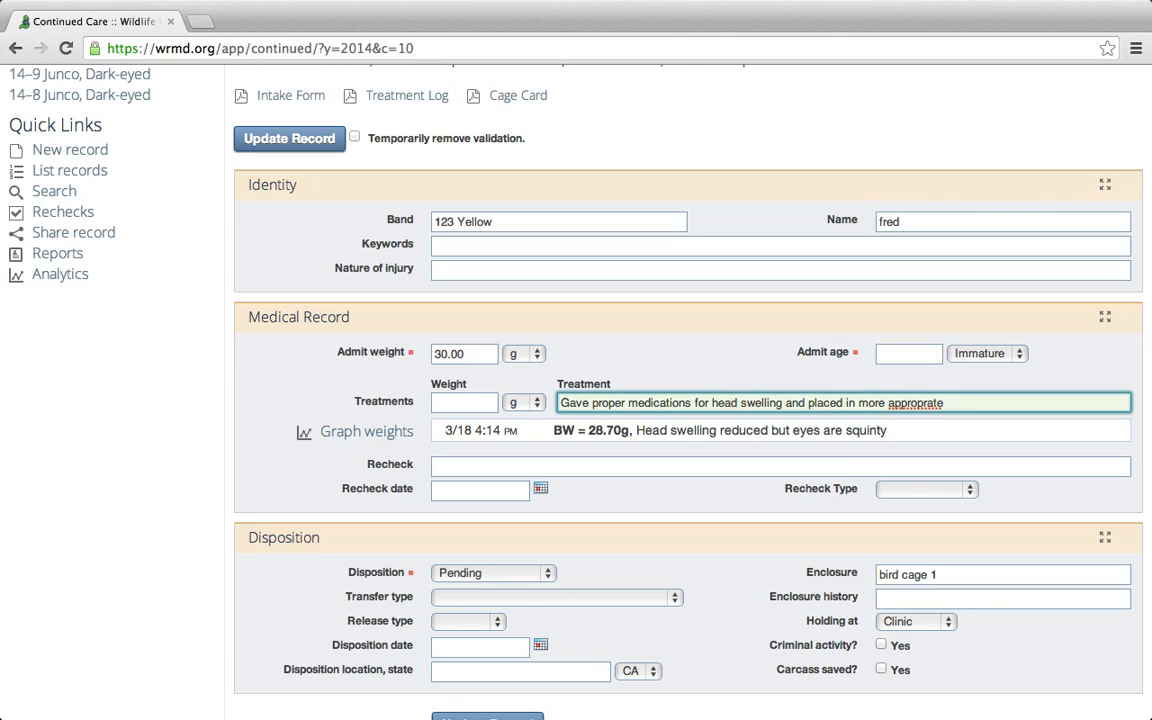
pyautogui.rightClick(906, 403)
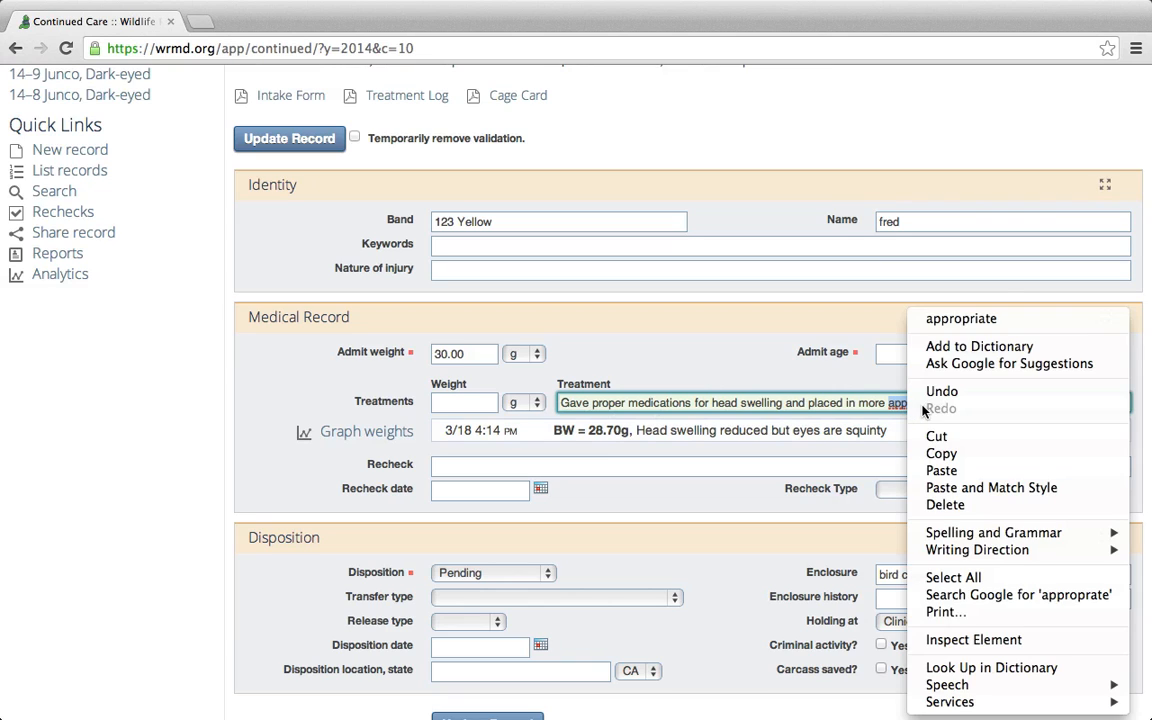
pyautogui.click(960, 318)
pyautogui.write('en')
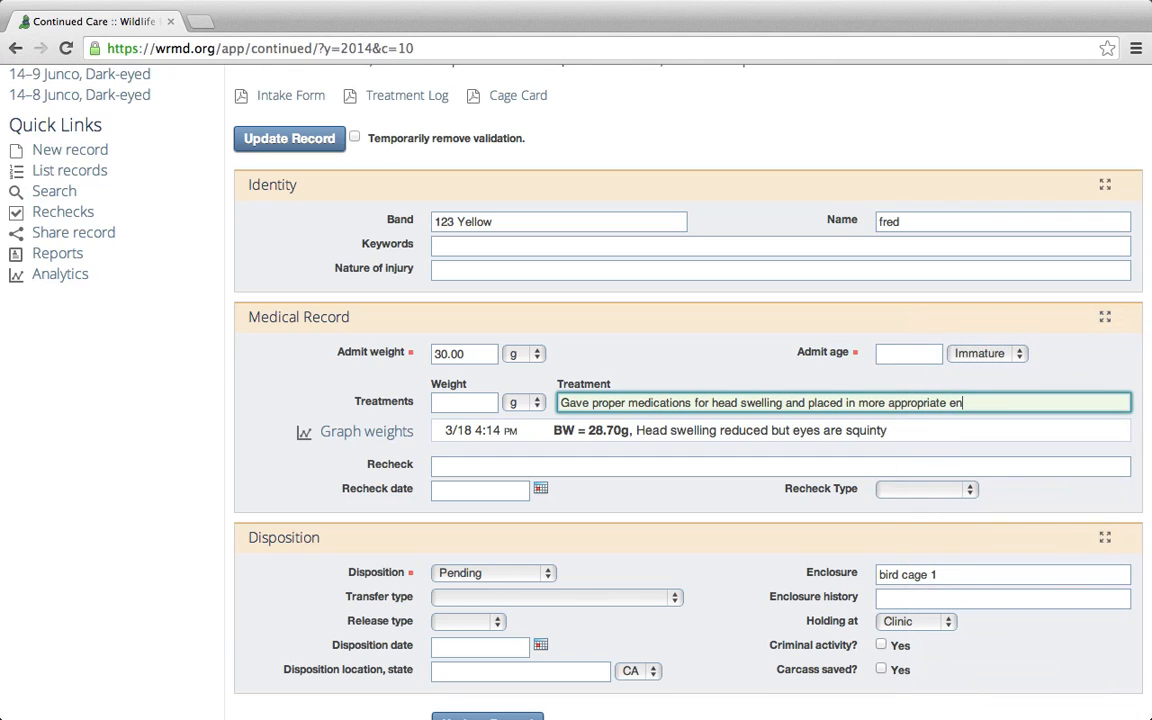
pyautogui.write('closure.')
pyautogui.click(660, 372)
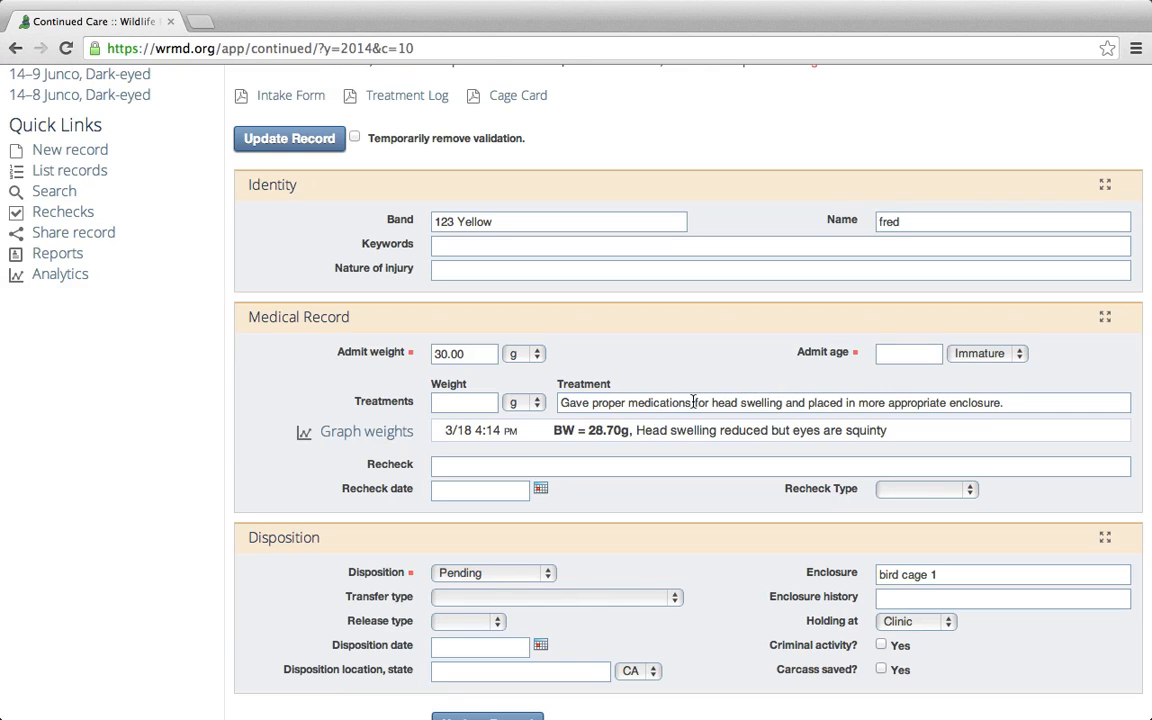
pyautogui.click(609, 403)
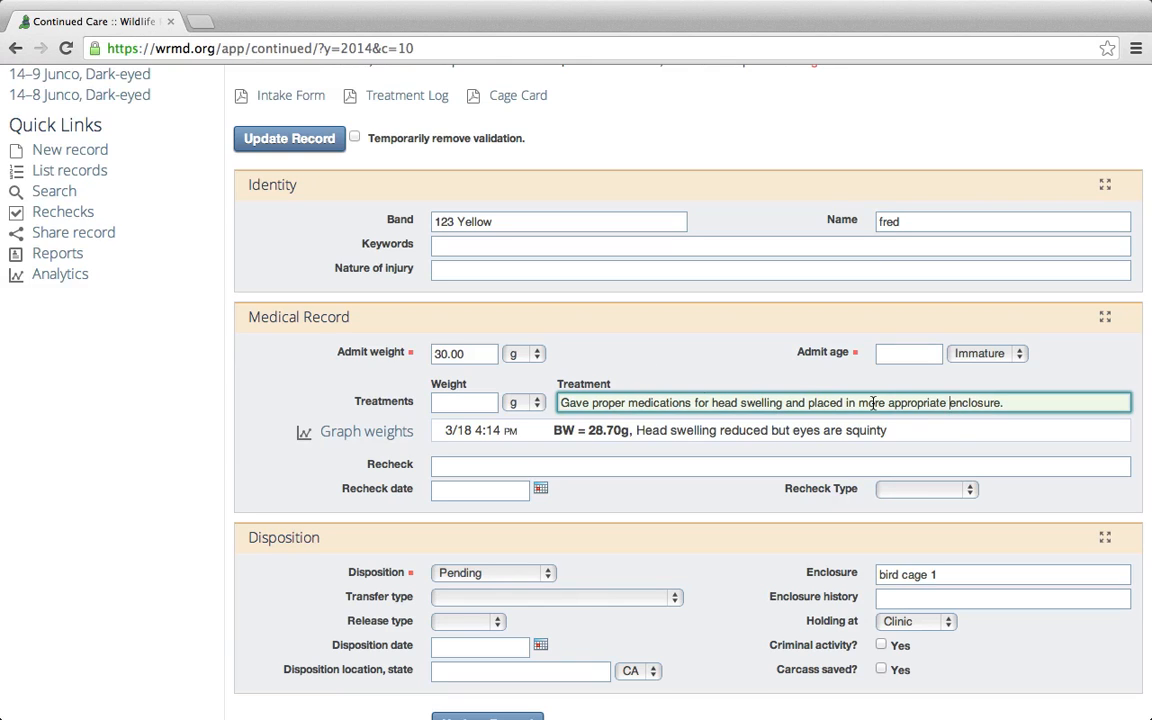
pyautogui.click(645, 364)
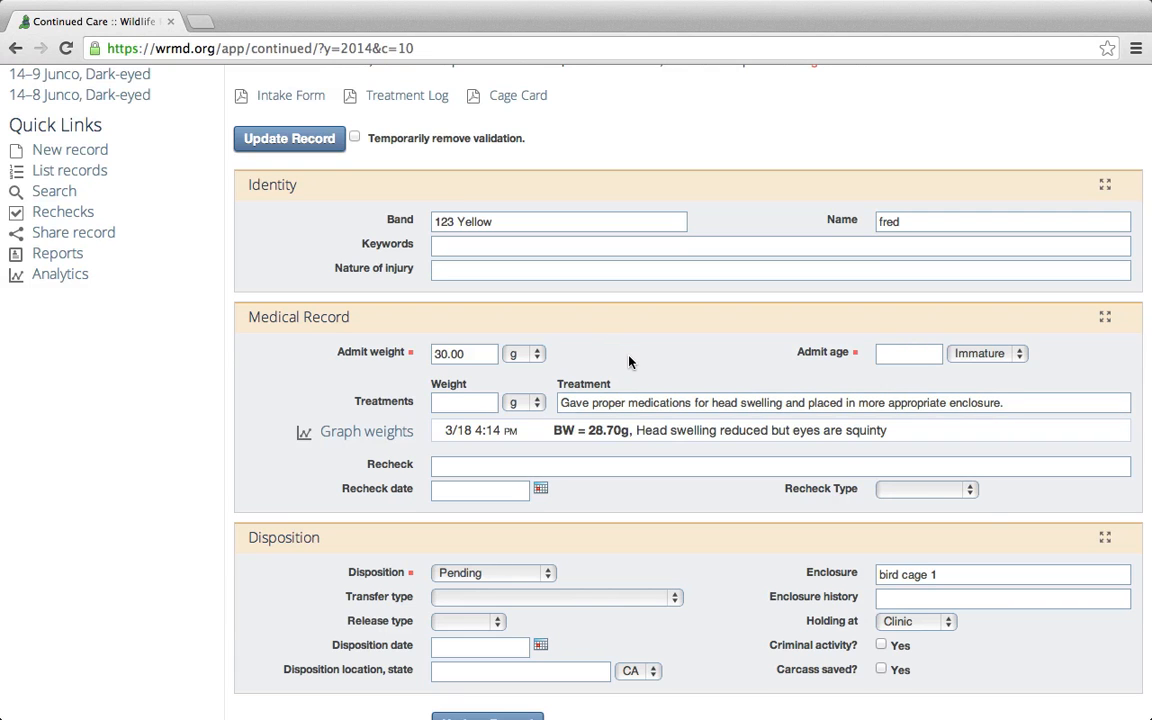
pyautogui.click(287, 140)
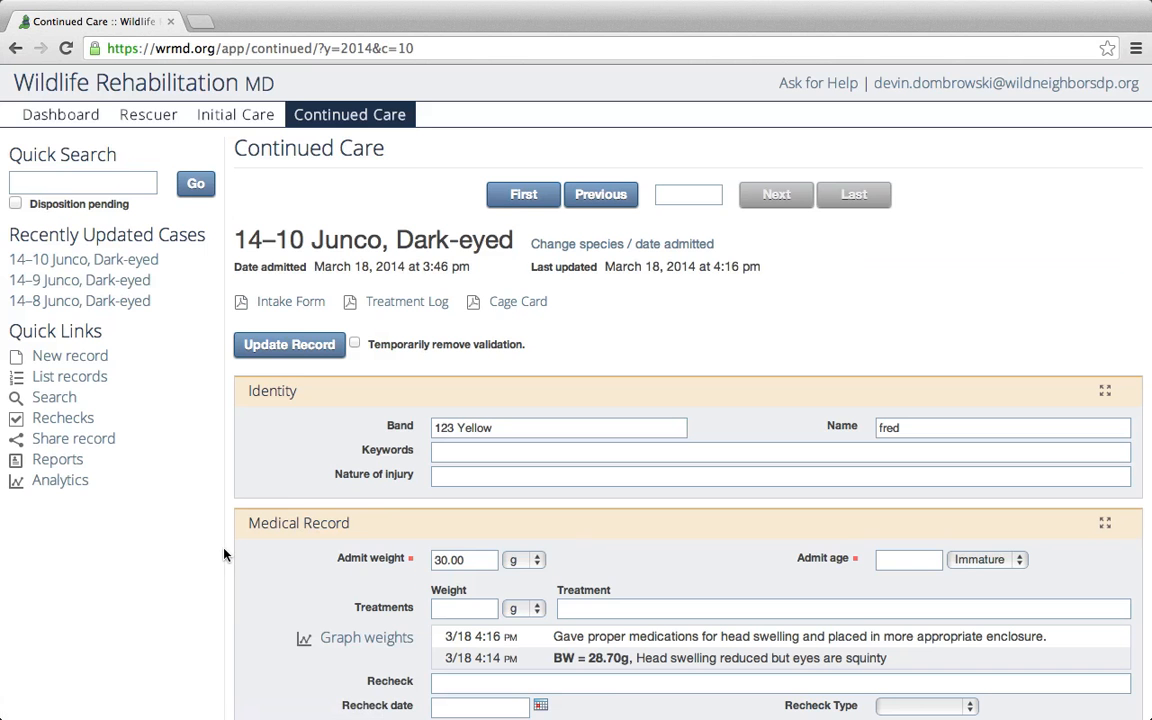
# - Enter a weight of 29.9 g for a third treatment entry in the Medical Record section
pyautogui.scroll(-3, 221, 553)
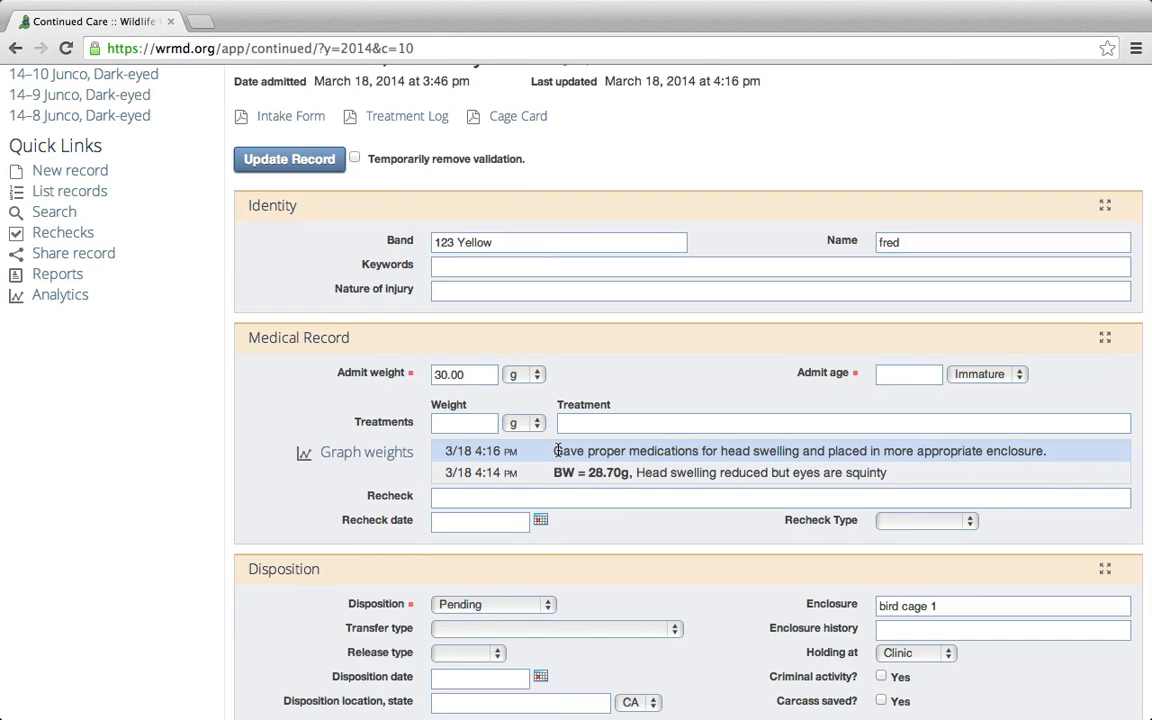
pyautogui.scroll(1, 629, 455)
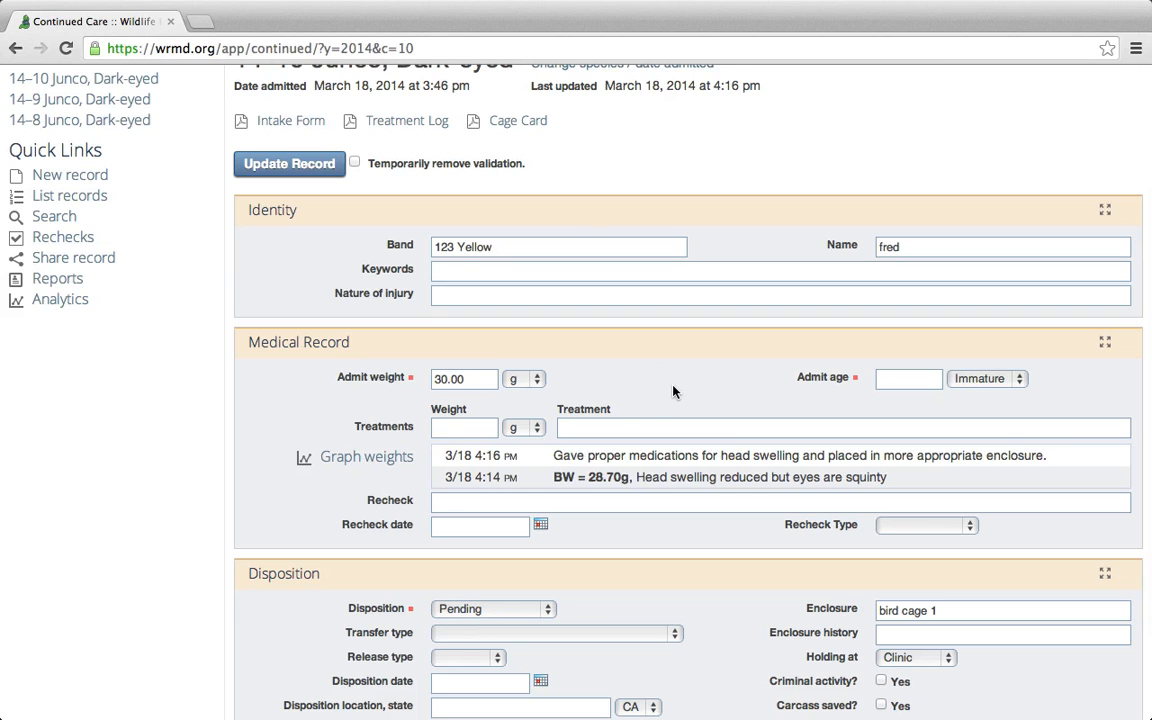
pyautogui.scroll(-1, 673, 391)
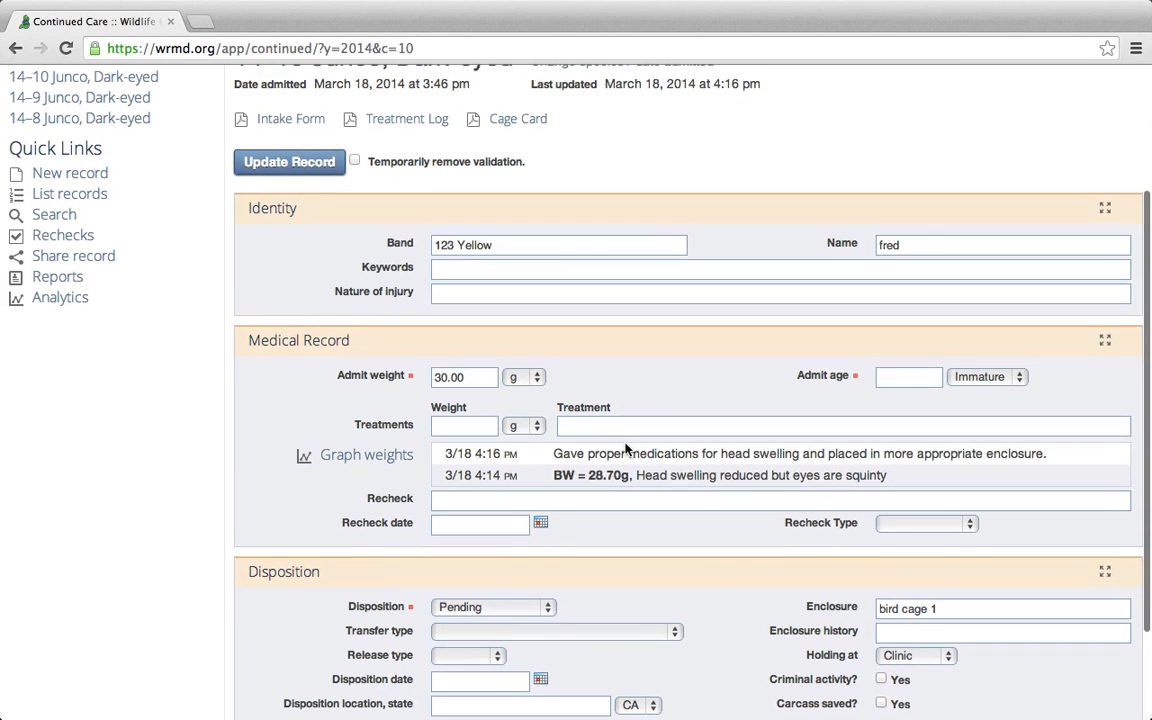
pyautogui.click(463, 427)
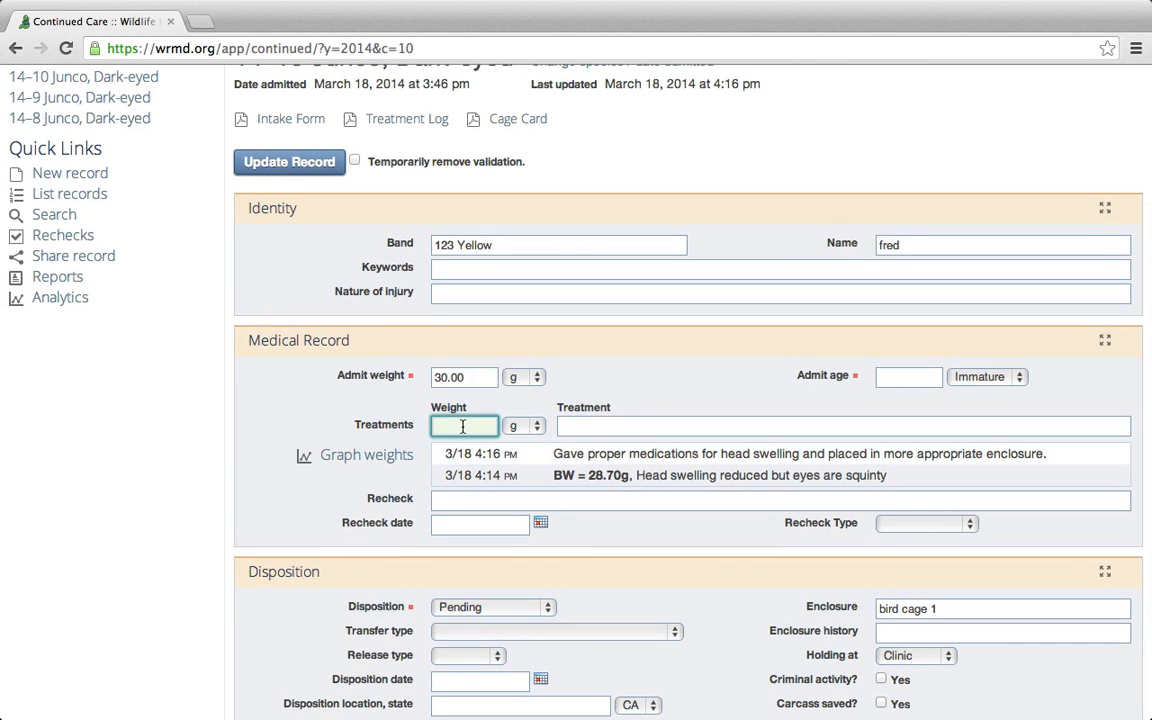
pyautogui.write('2')
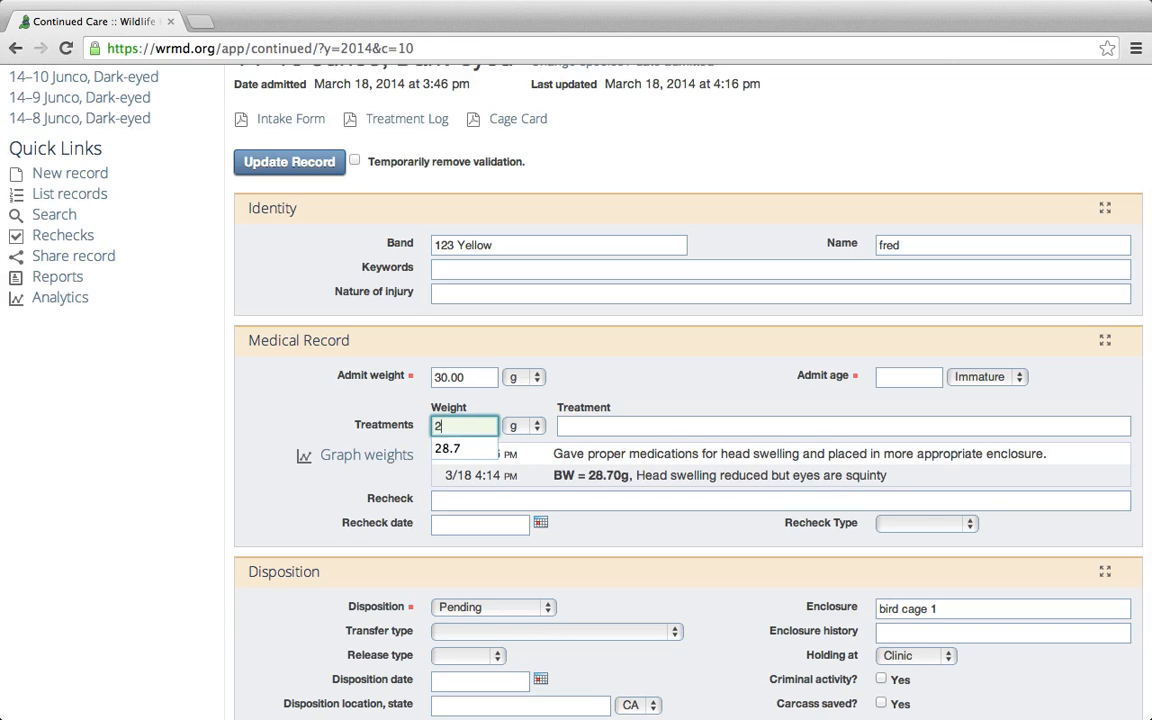
pyautogui.write('9.')
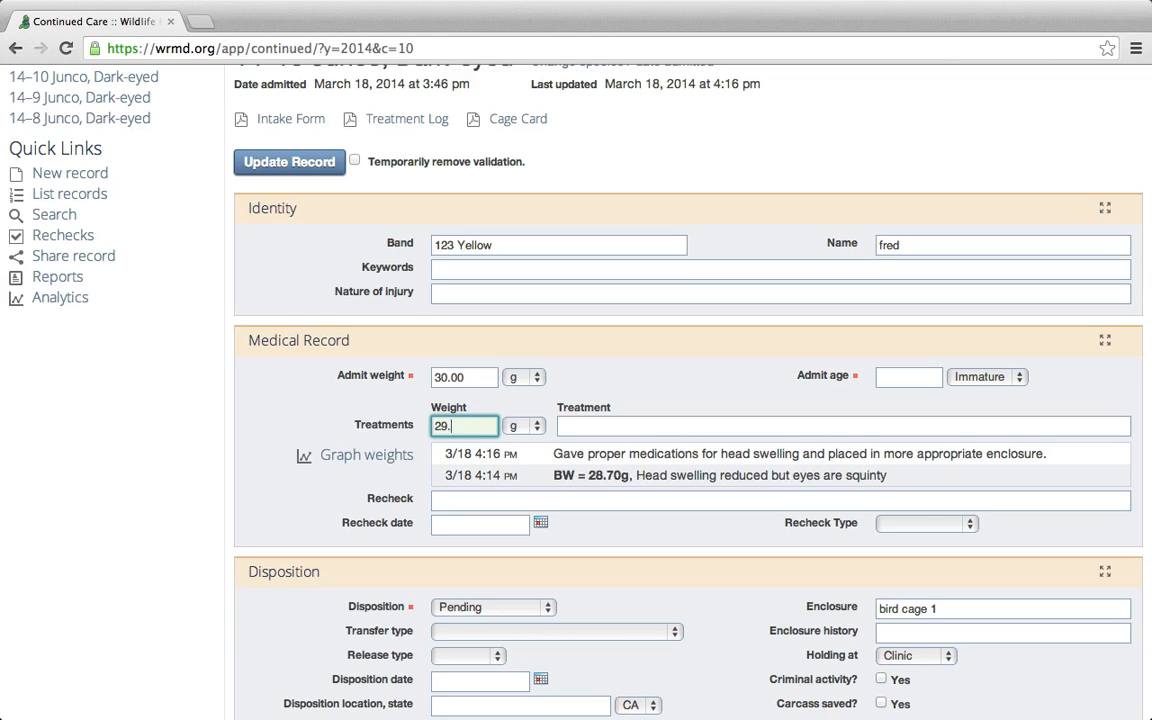
pyautogui.write('9')
pyautogui.press('Tab')
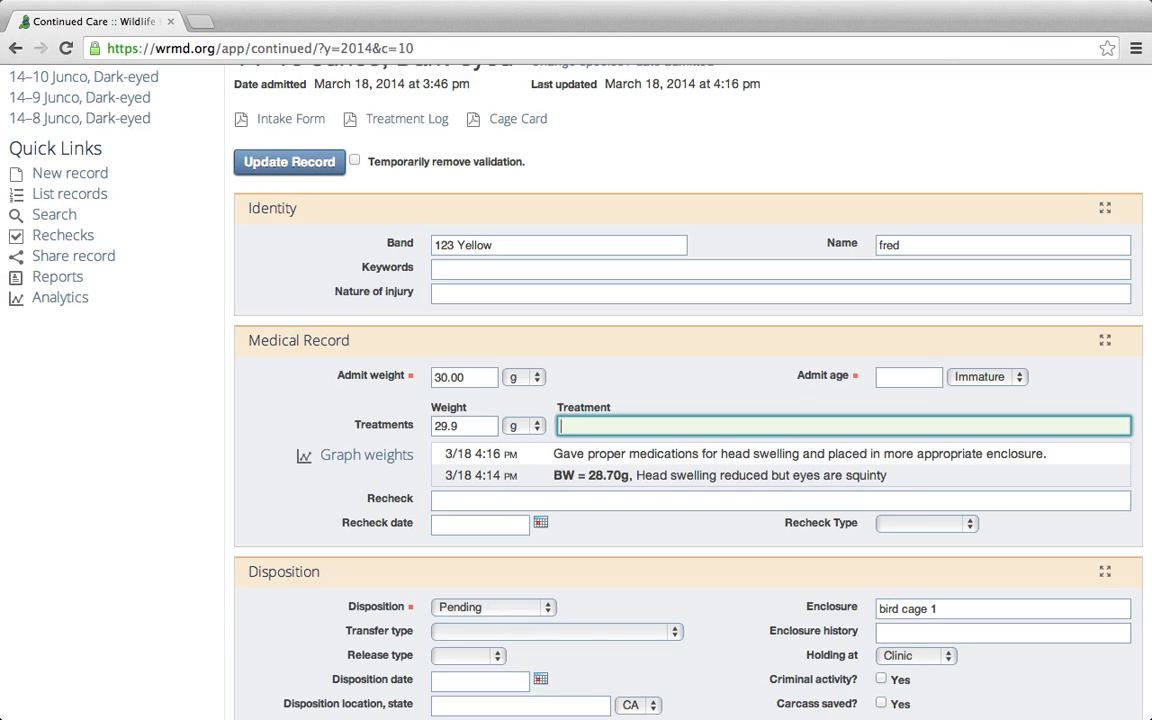
# - Add the treatment note "Looking so much better. What a great veterinarian" and save the record
pyautogui.write('Looking so much be')
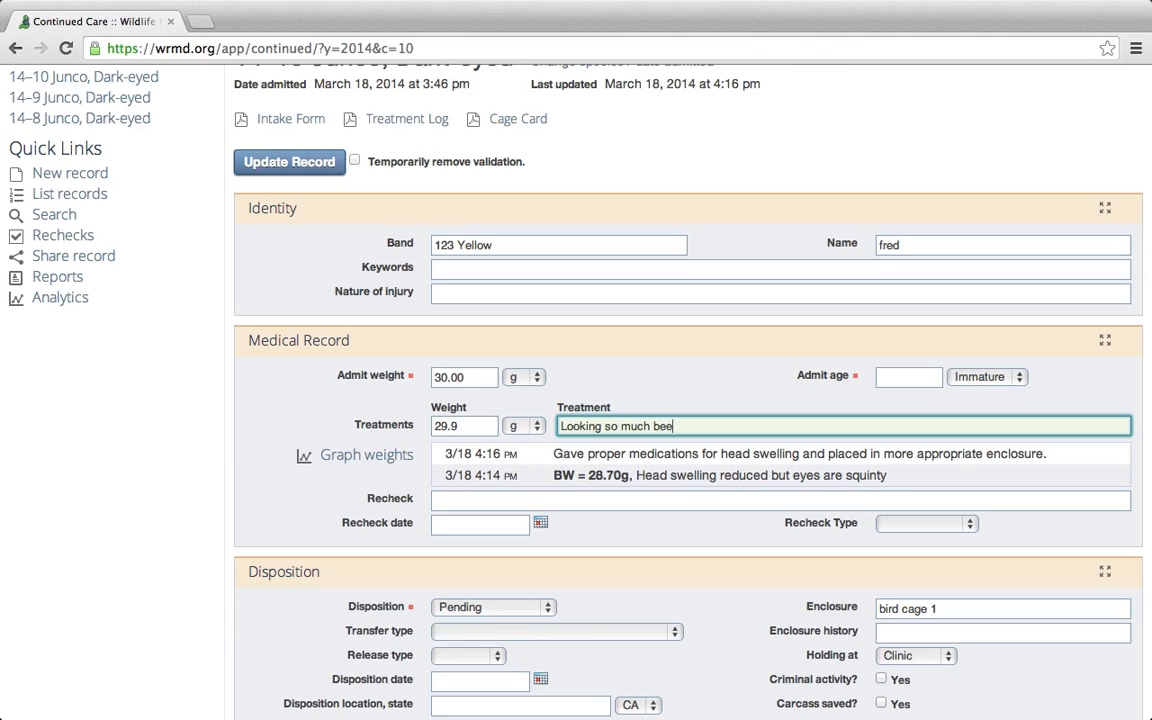
pyautogui.write('tter')
pyautogui.write('. What ')
pyautogui.write('a great')
pyautogui.write(' veterinarian')
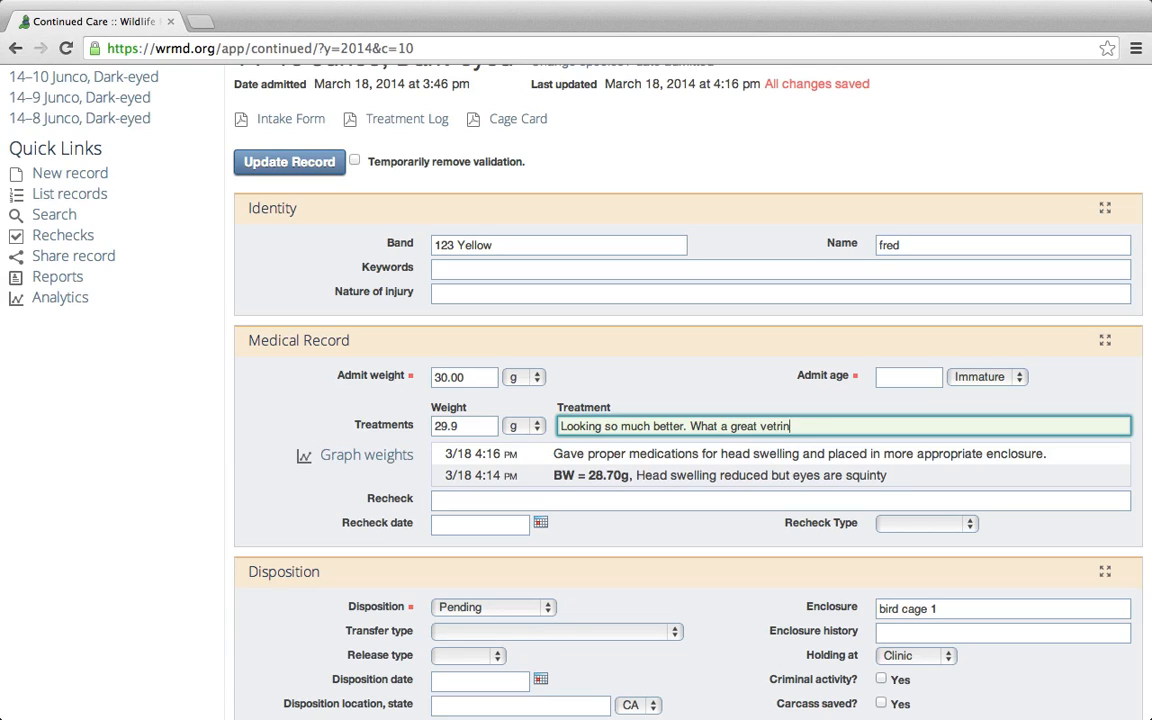
pyautogui.click(775, 406)
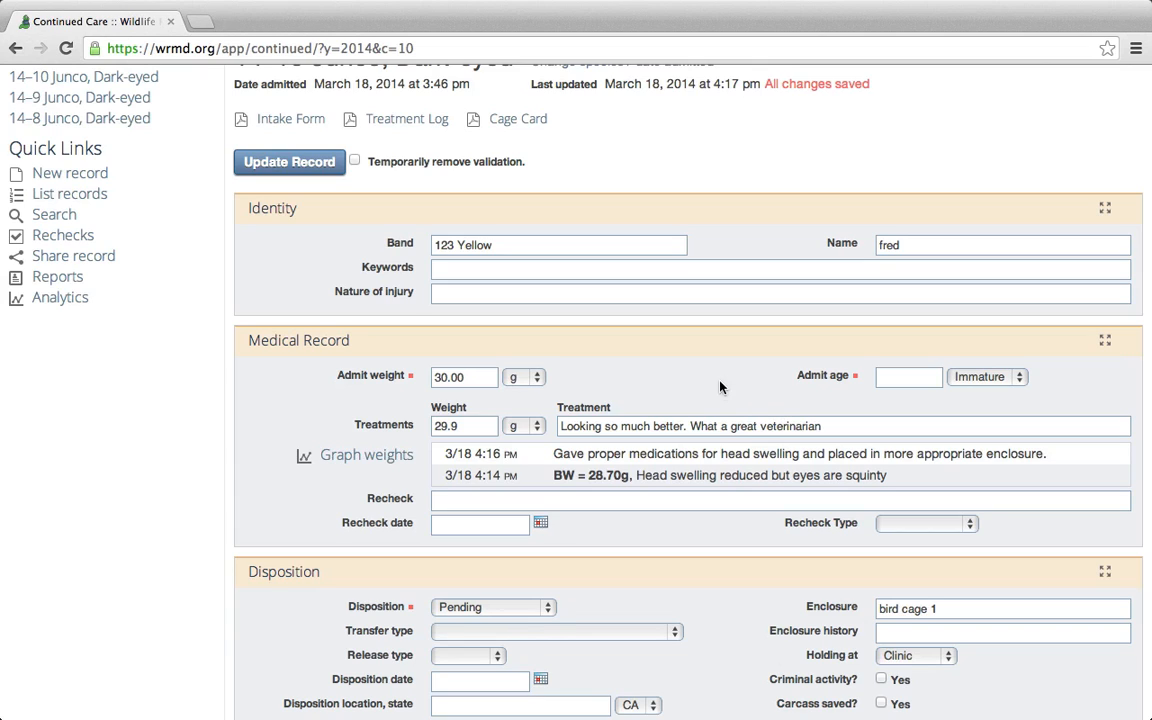
pyautogui.click(284, 163)
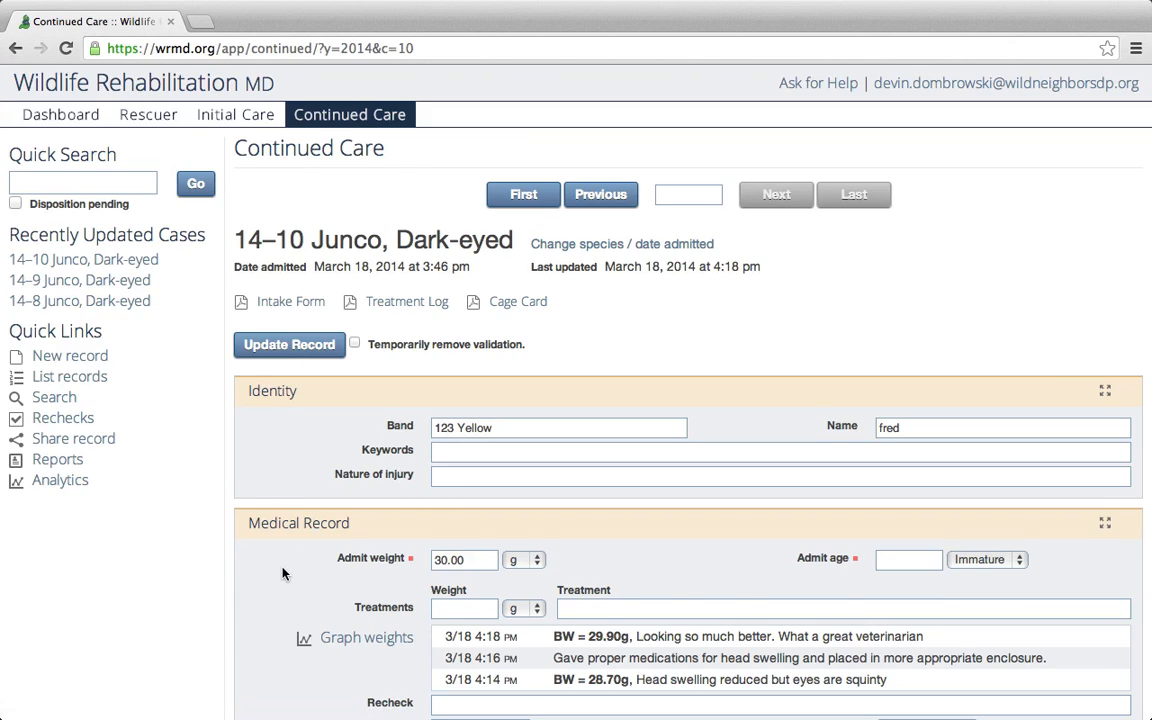
pyautogui.scroll(-2, 254, 509)
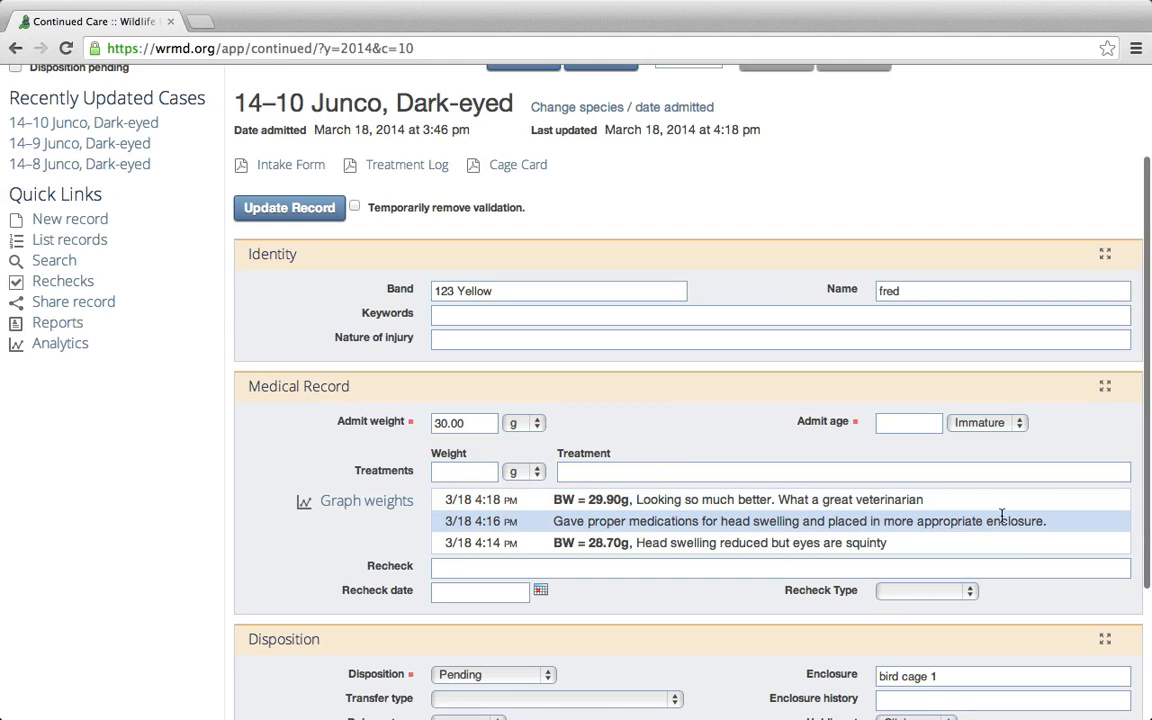
pyautogui.click(605, 472)
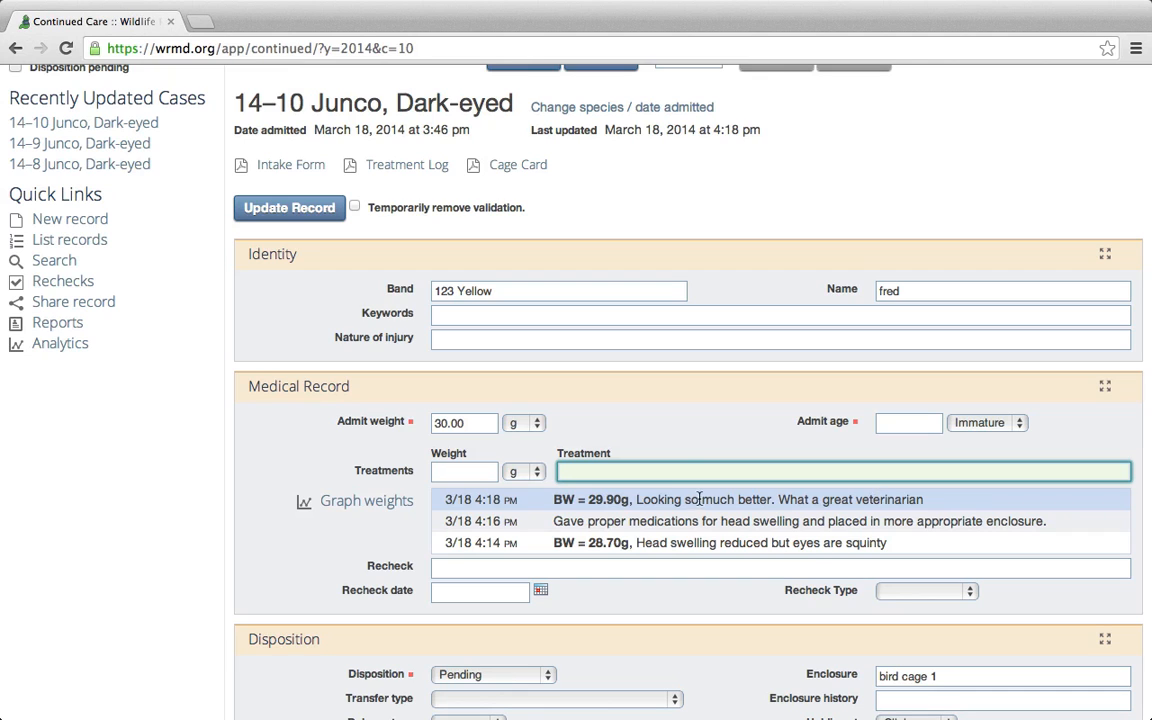
pyautogui.click(648, 460)
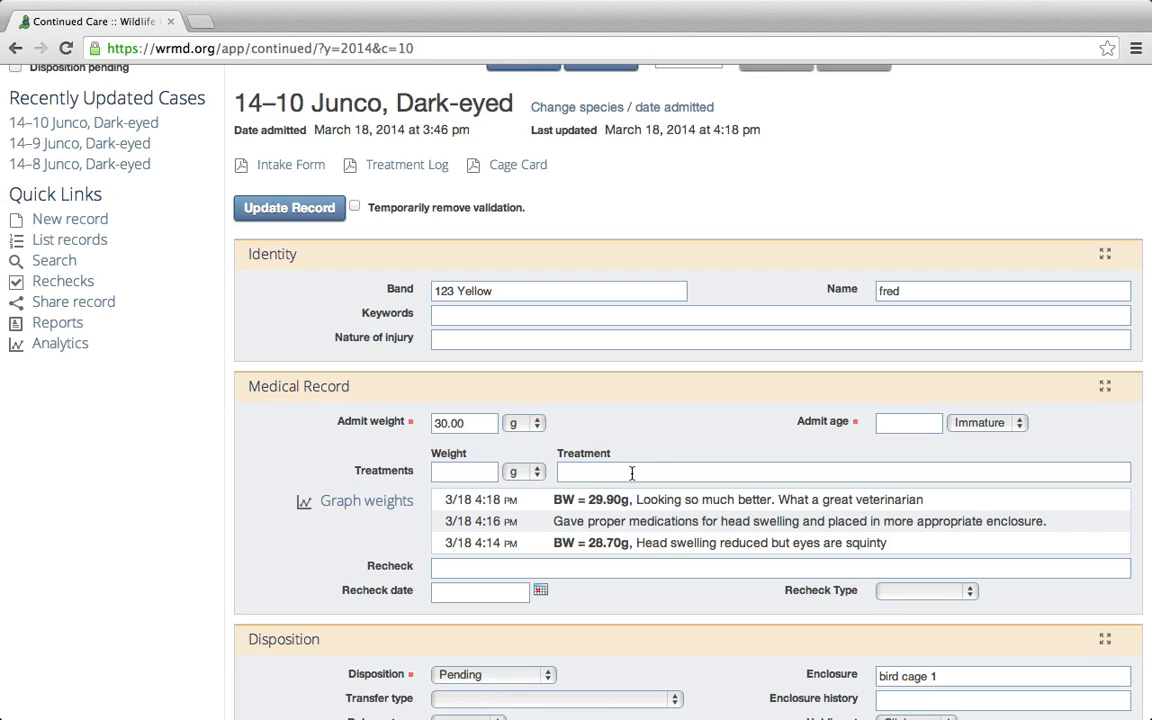
pyautogui.click(632, 472)
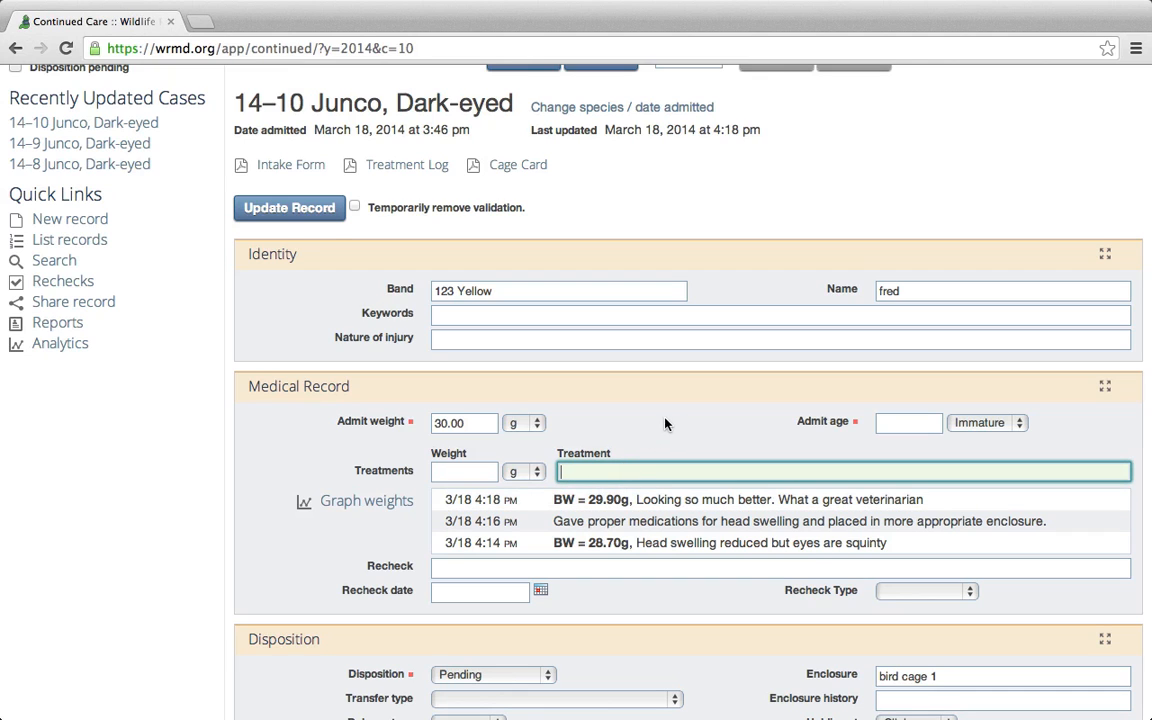
pyautogui.scroll(-1, 665, 424)
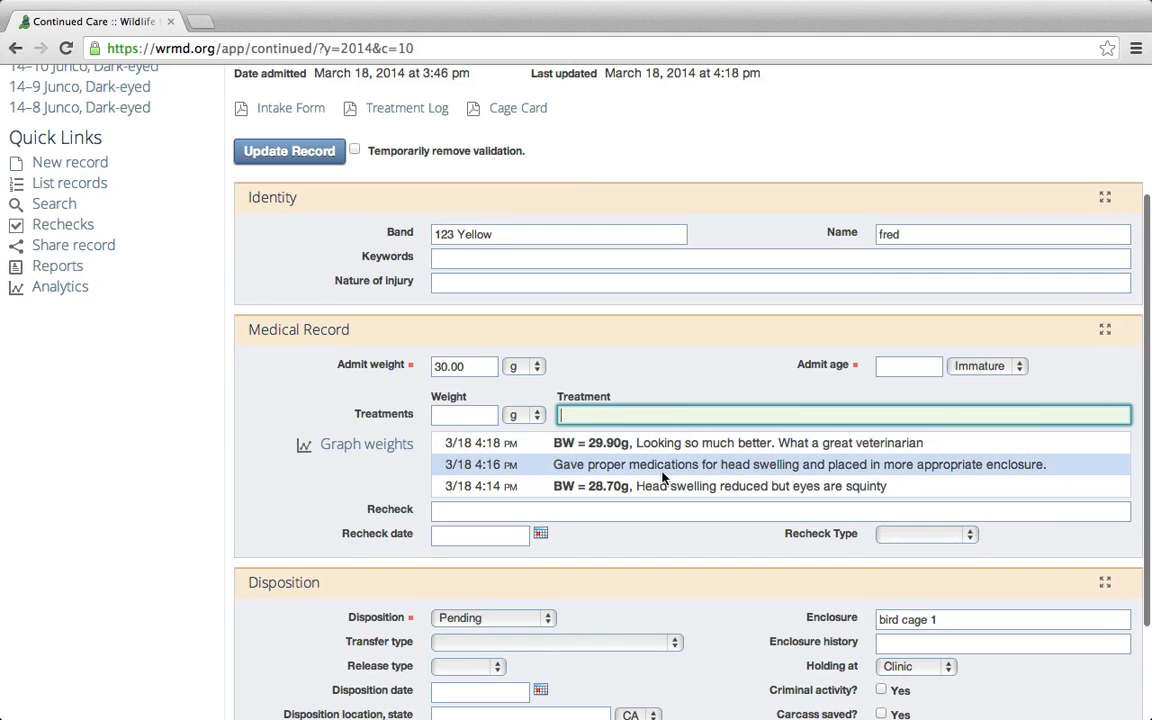
pyautogui.click(653, 379)
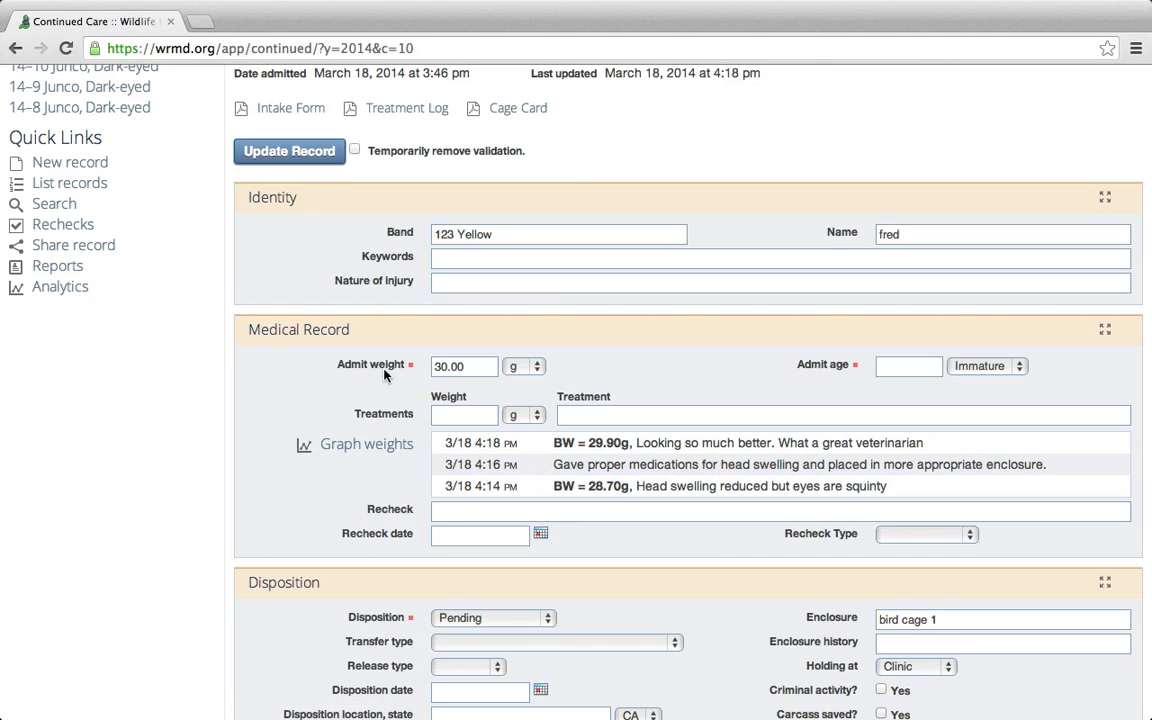
# - Graph the Dark-eyed Junco's body weights, inspect the plotted points, and return to the Continued Care page
pyautogui.click(372, 446)
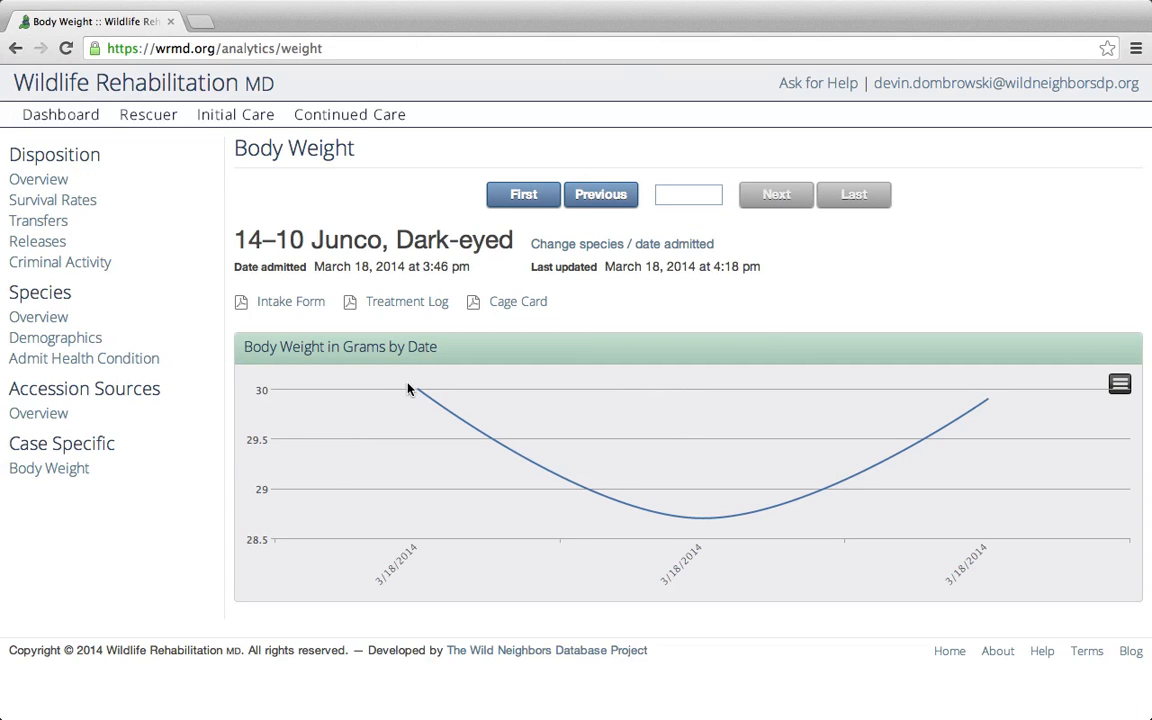
pyautogui.moveTo(419, 395)
pyautogui.moveTo(704, 517)
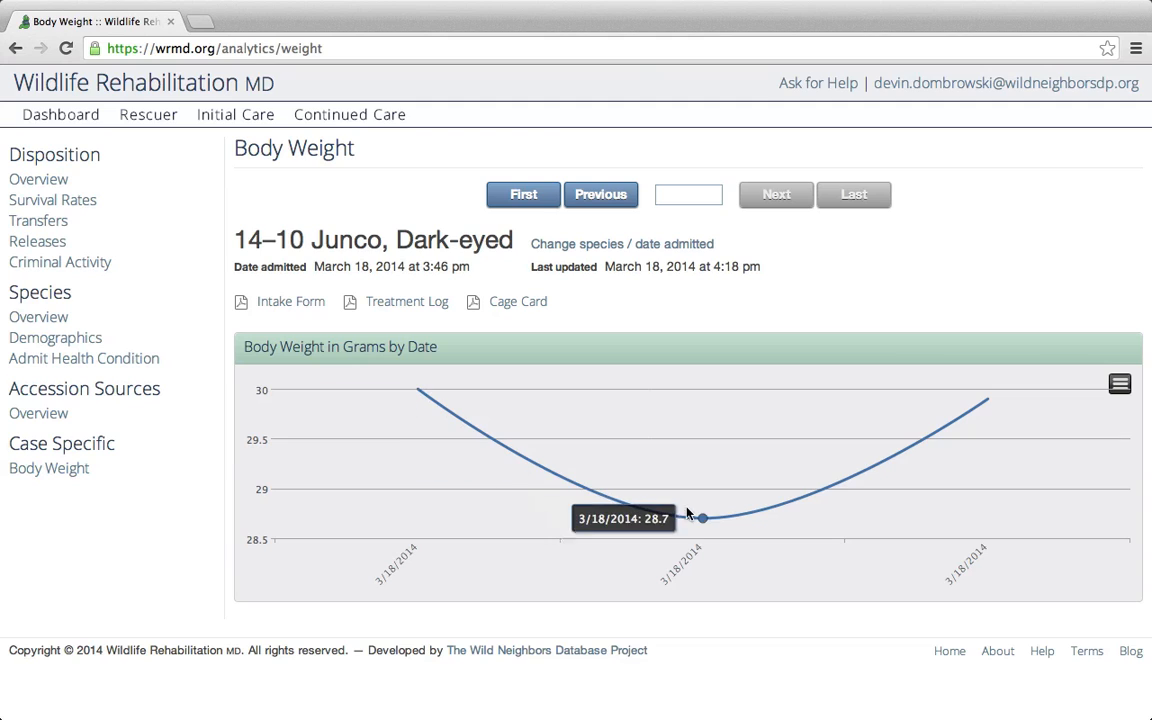
pyautogui.moveTo(900, 458)
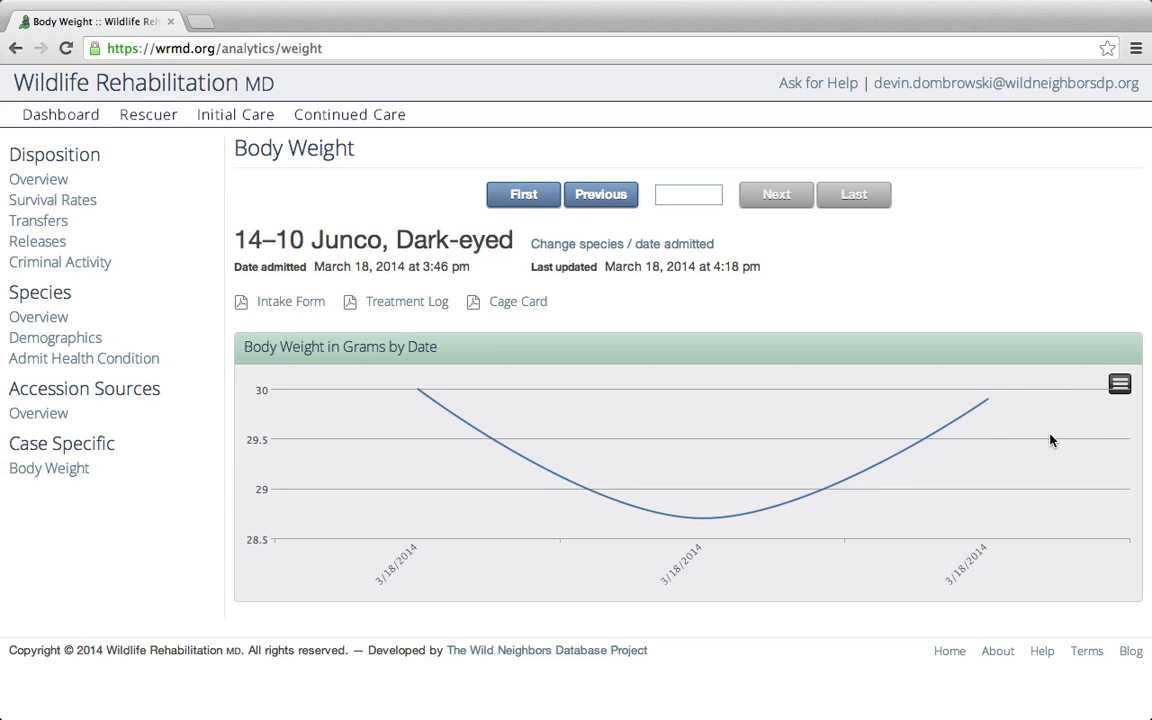
pyautogui.click(362, 116)
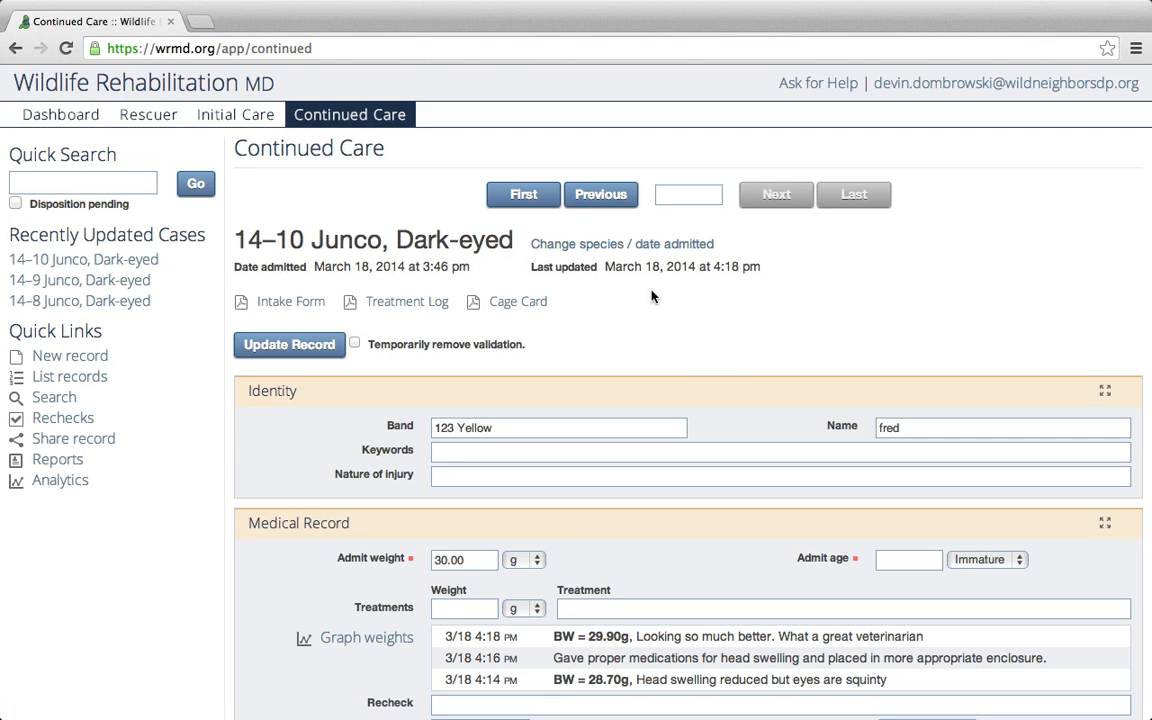
pyautogui.scroll(-3, 677, 366)
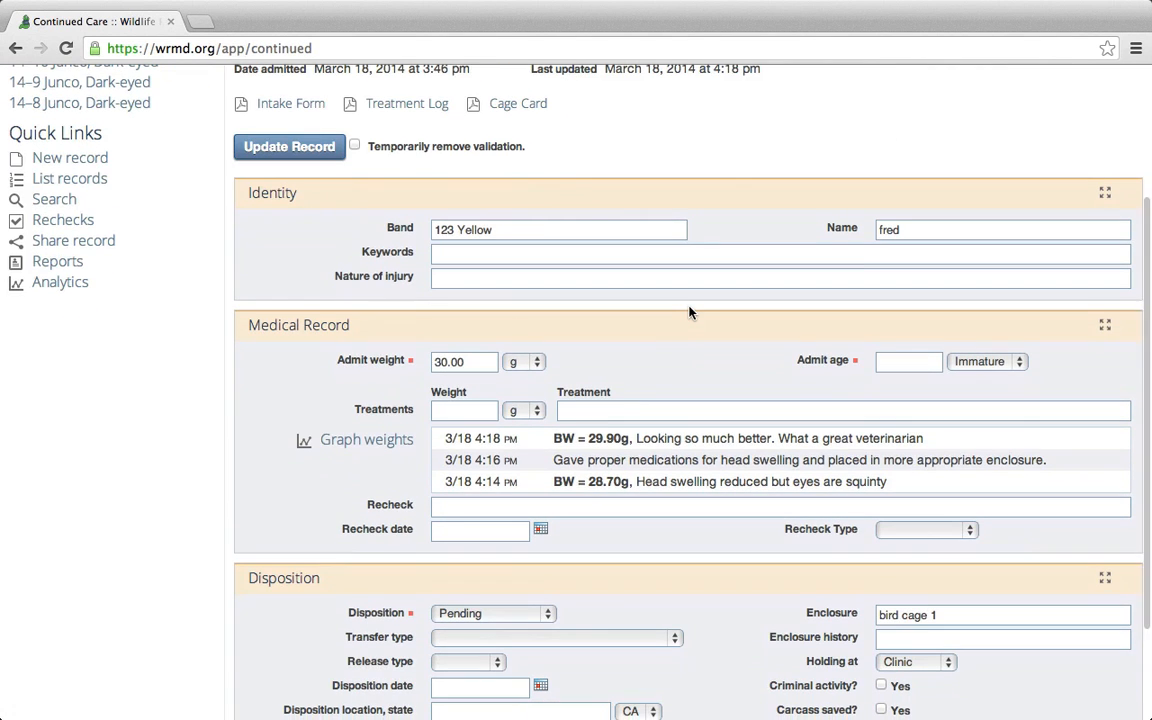
pyautogui.tripleClick(608, 462)
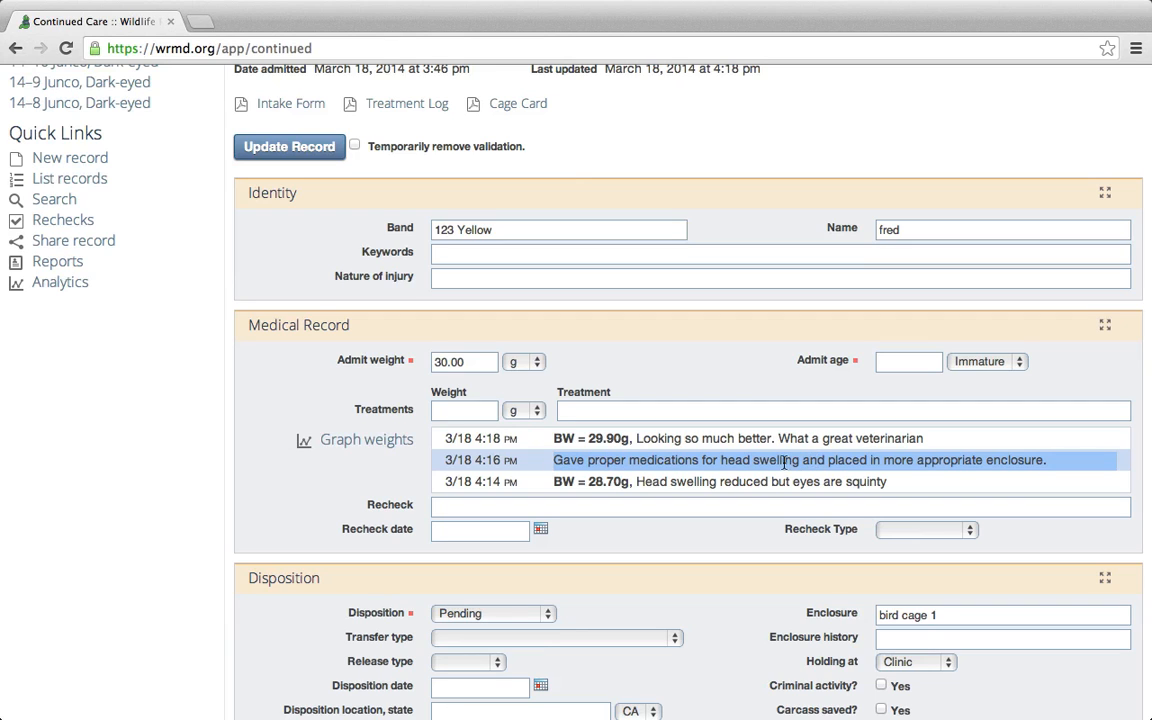
pyautogui.tripleClick(715, 481)
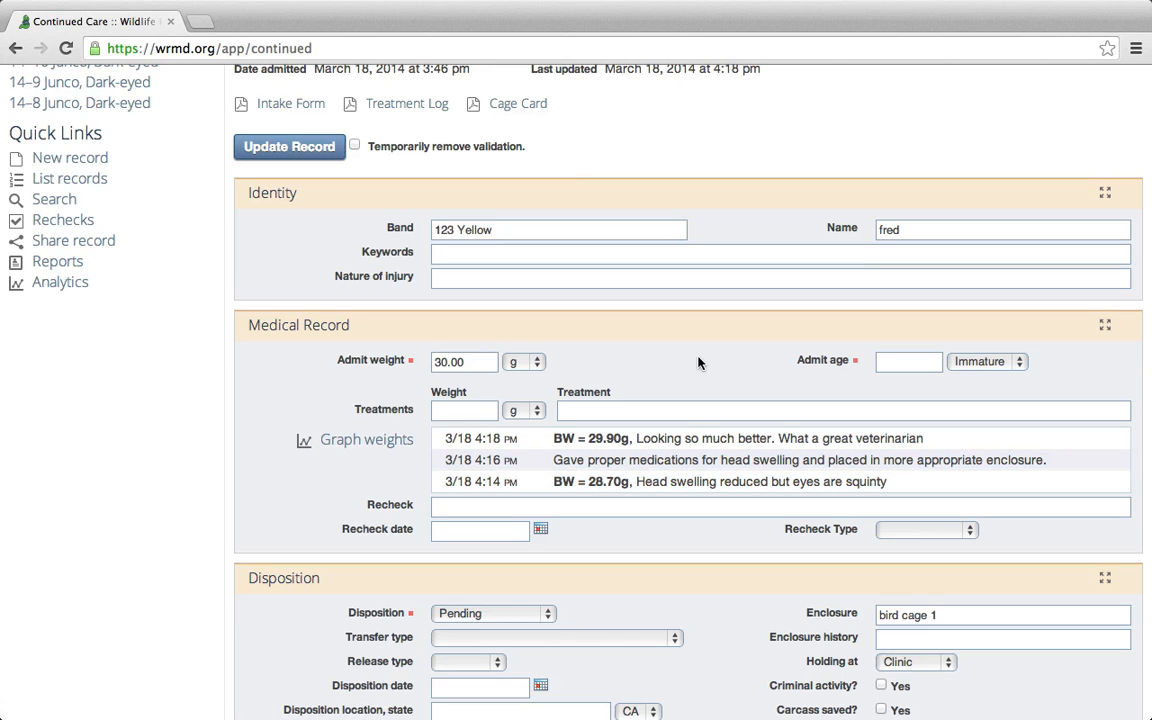
# - Open the treatment record settings within the account's settings
pyautogui.scroll(5, 698, 363)
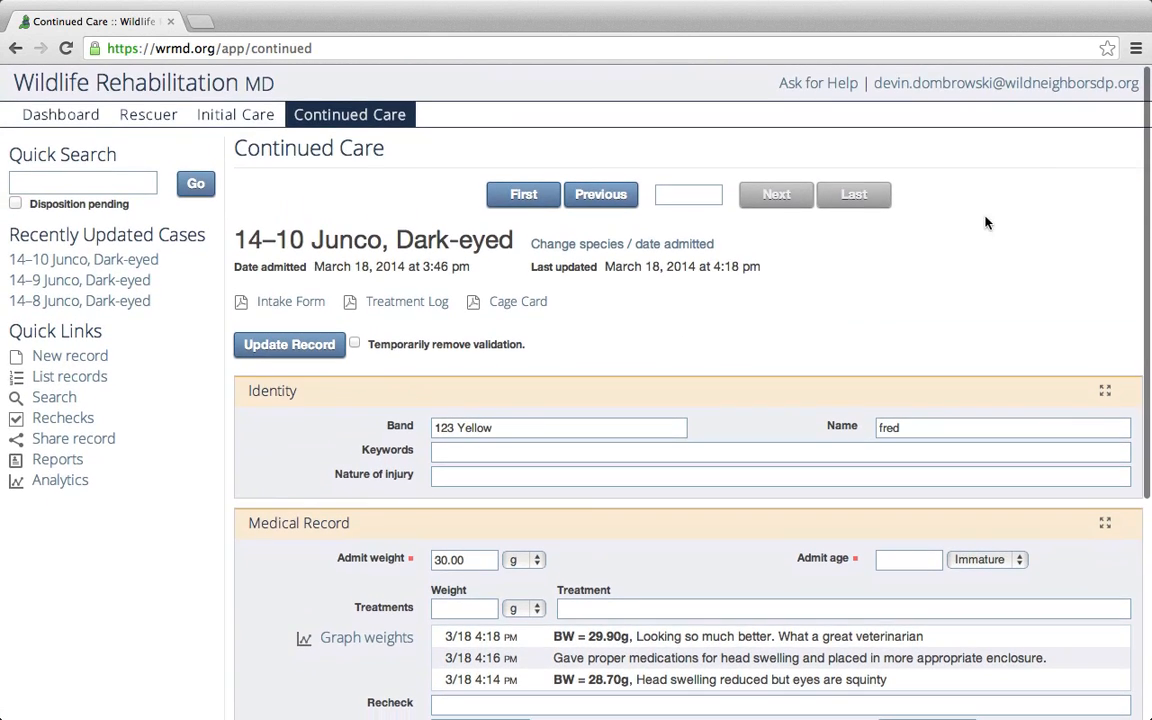
pyautogui.click(978, 84)
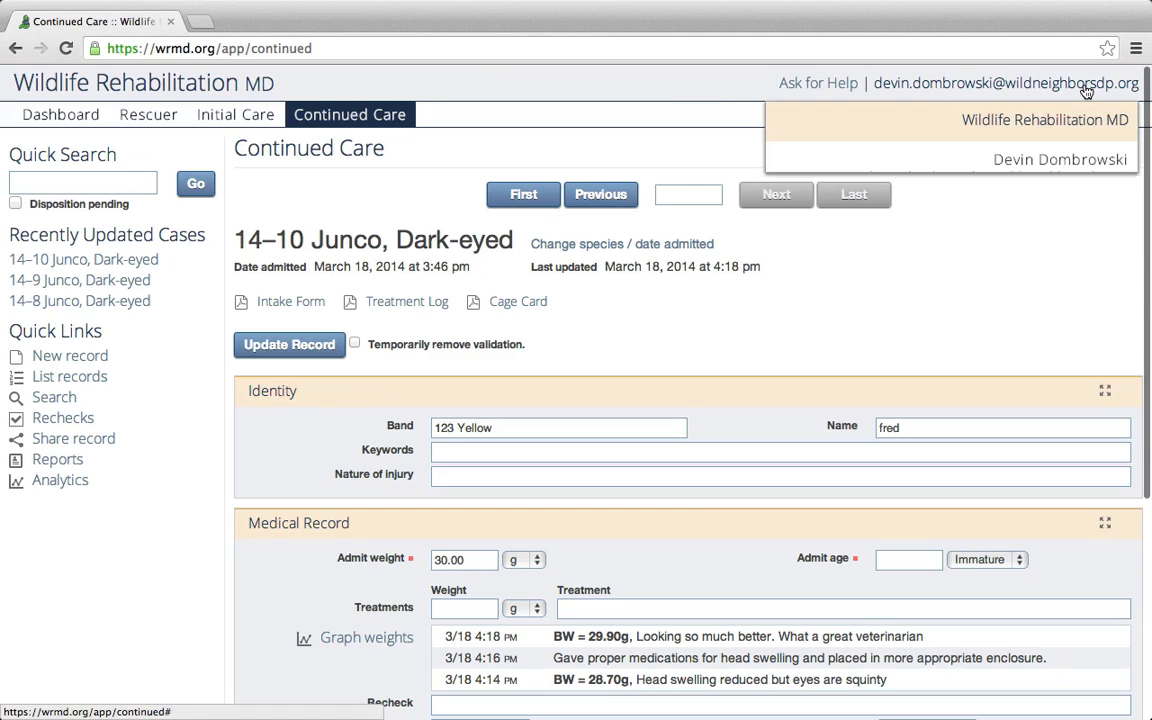
pyautogui.click(1082, 214)
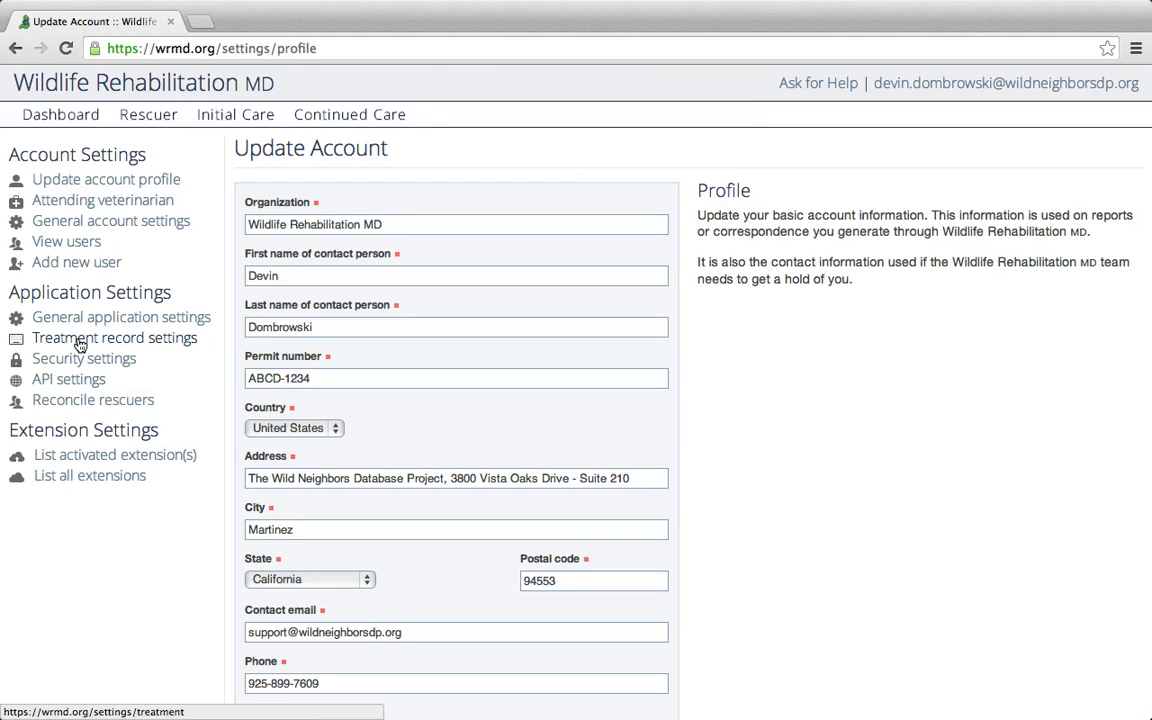
pyautogui.click(184, 342)
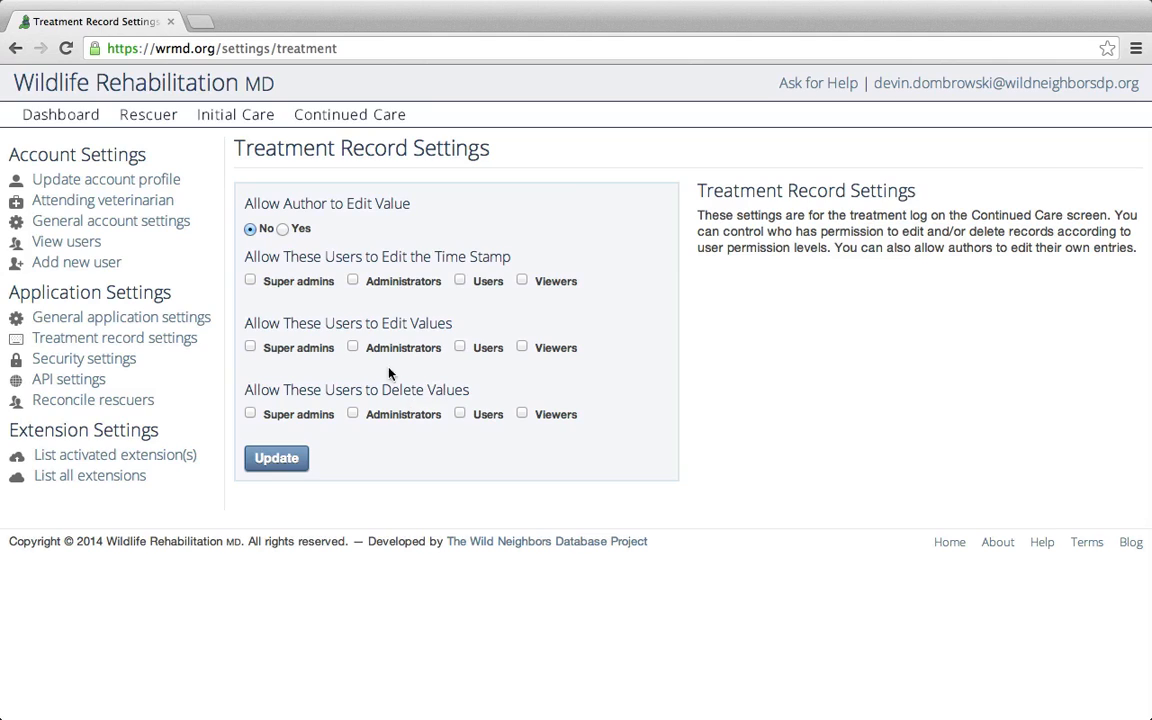
# - Allow super admins to edit time stamps, edit values and delete values, save the settings, and return to the Continued Care page
pyautogui.click(250, 280)
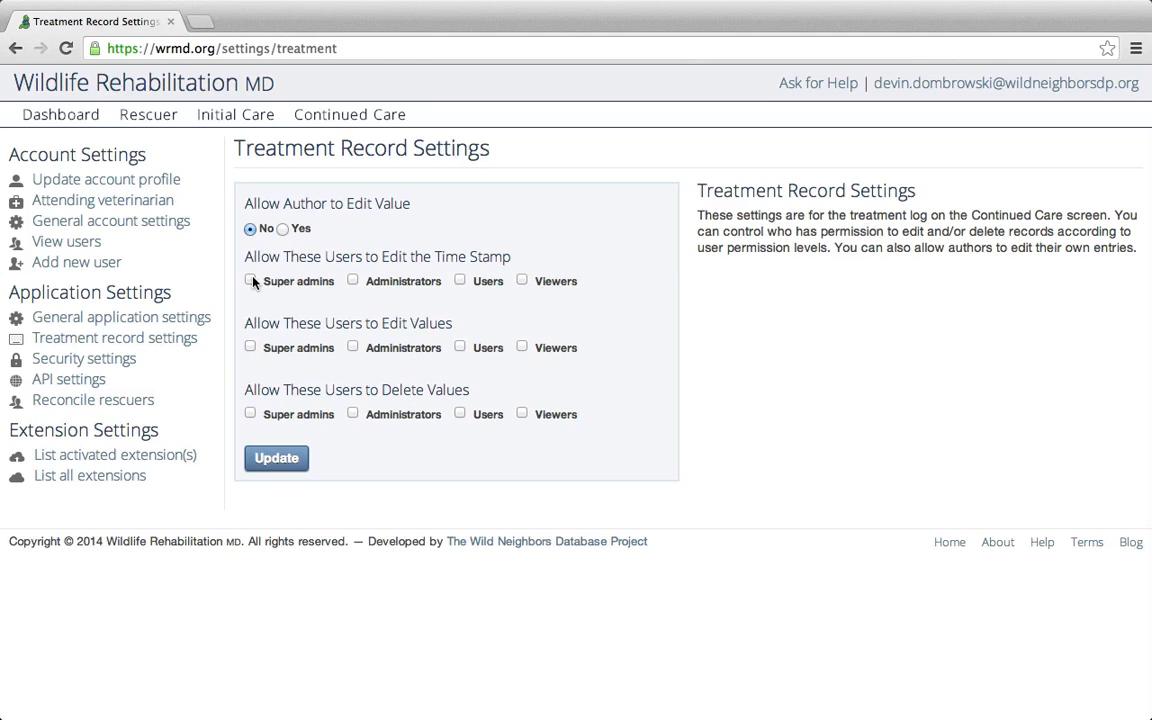
pyautogui.click(250, 347)
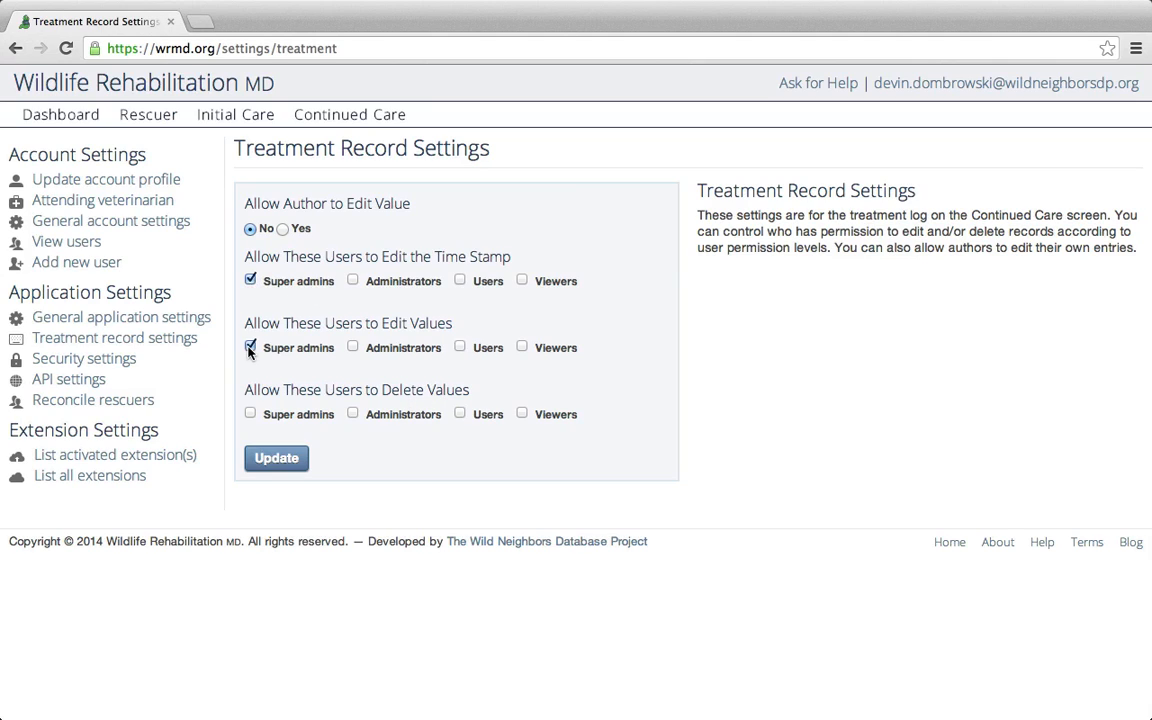
pyautogui.click(277, 458)
pyautogui.click(352, 117)
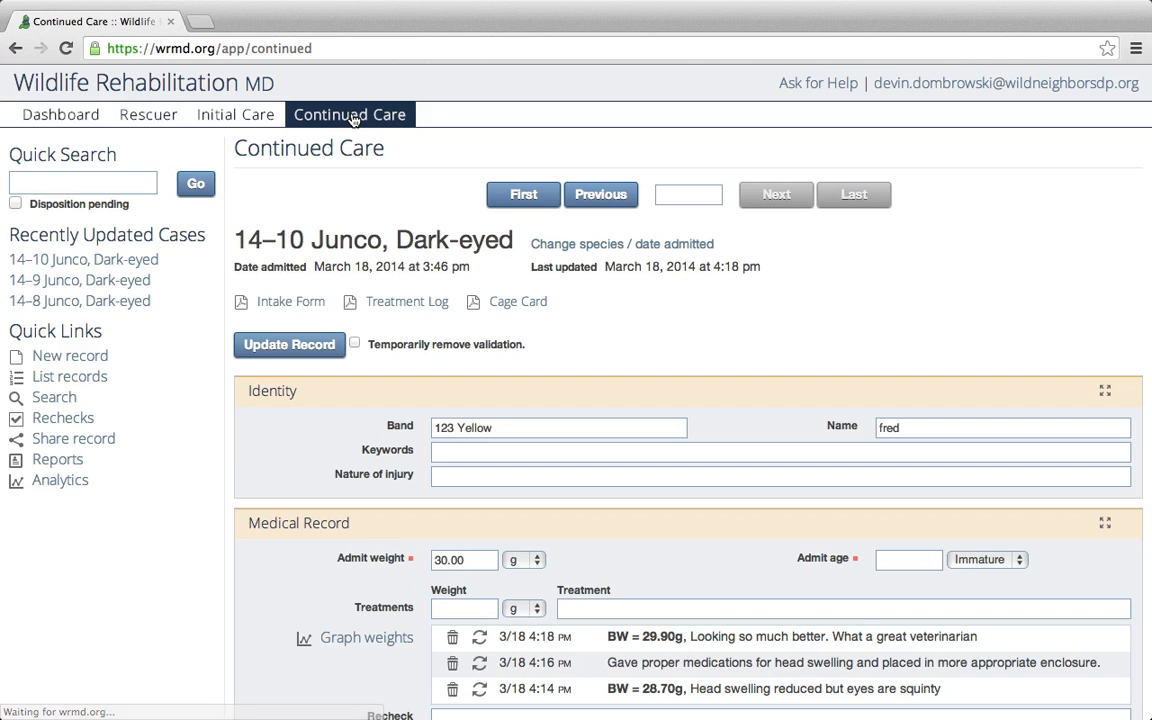
# - View the edit form and the delete confirmation of the 3/18 4:18 PM treatment entry, dismissing both without changes
pyautogui.scroll(-3, 790, 305)
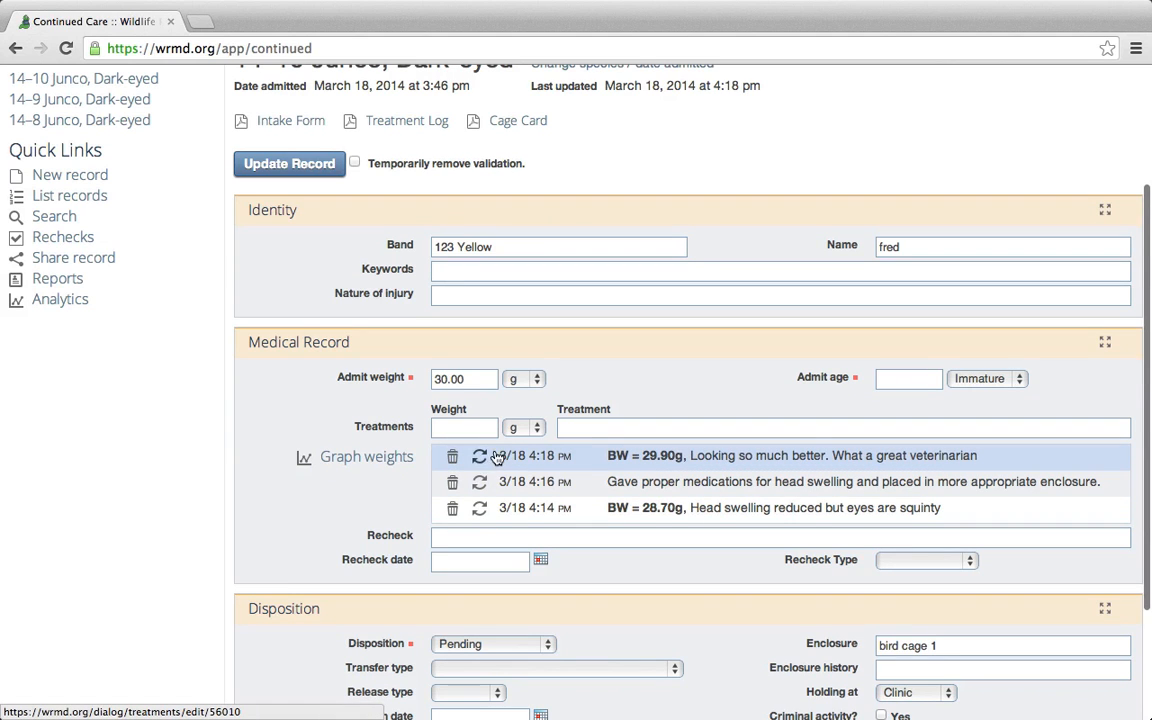
pyautogui.scroll(1, 480, 458)
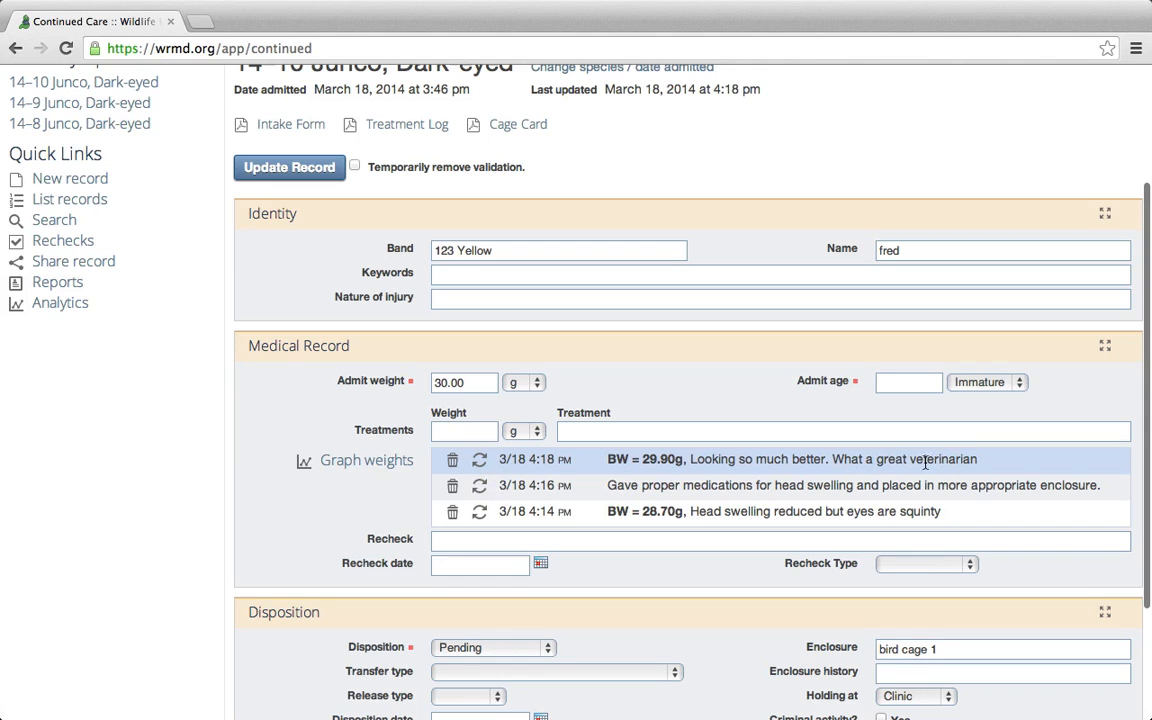
pyautogui.click(480, 464)
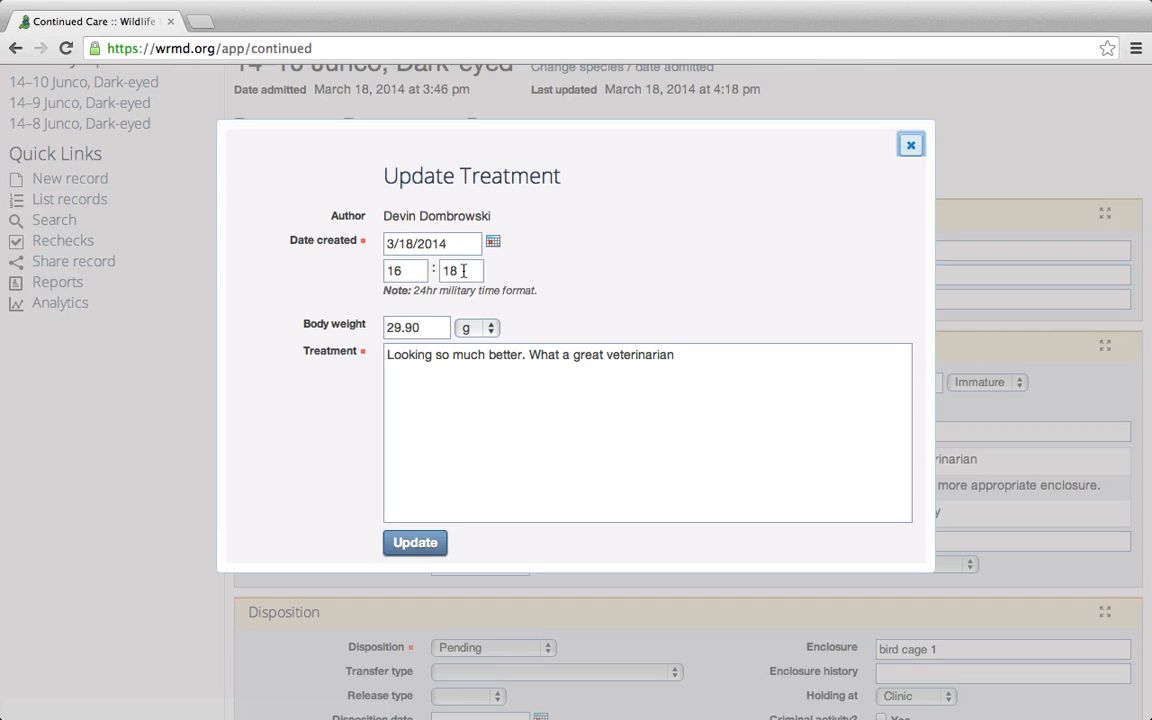
pyautogui.click(911, 146)
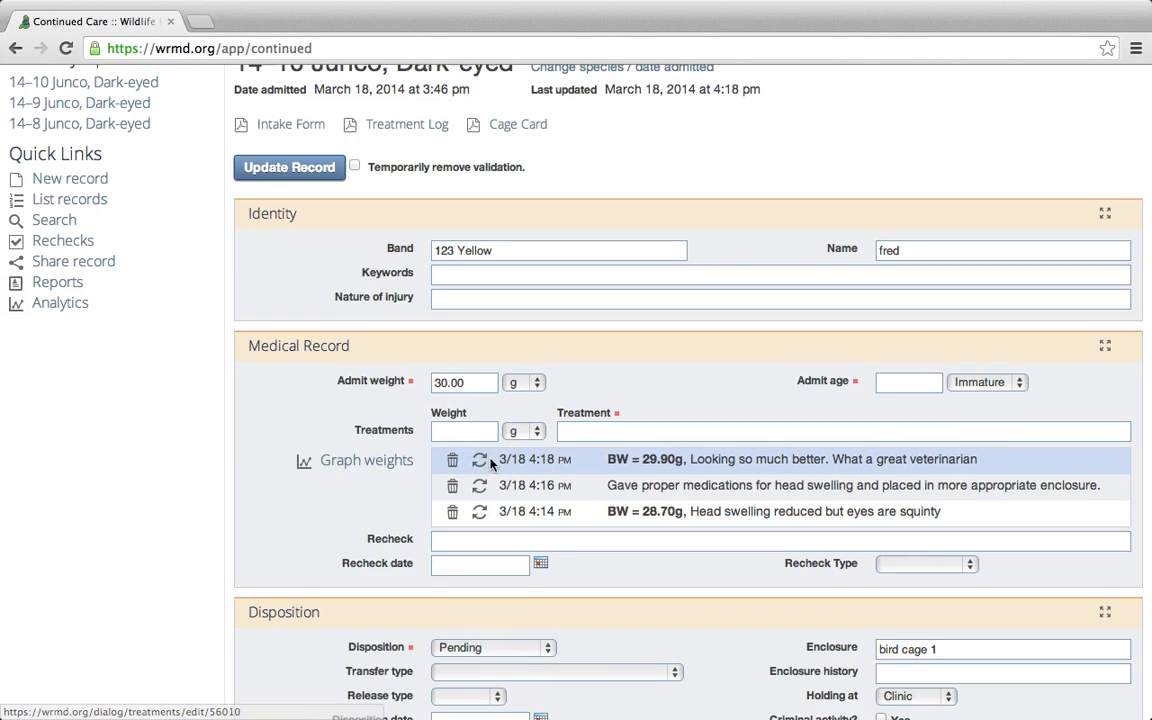
pyautogui.click(453, 463)
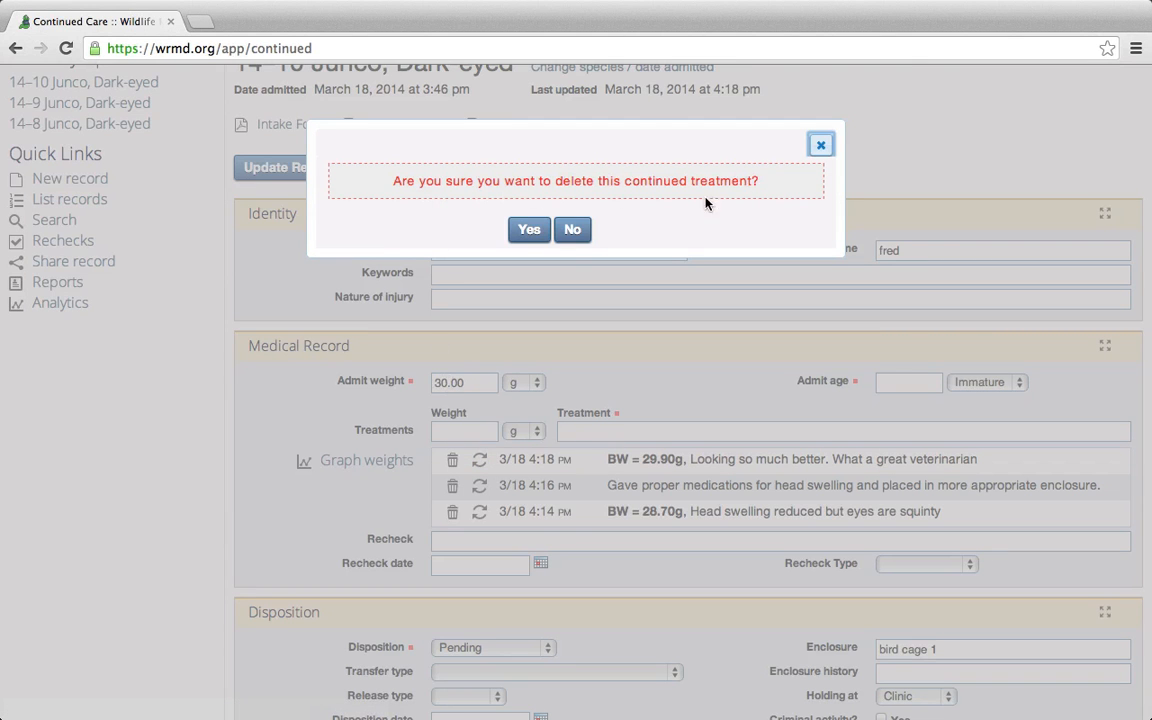
pyautogui.click(576, 230)
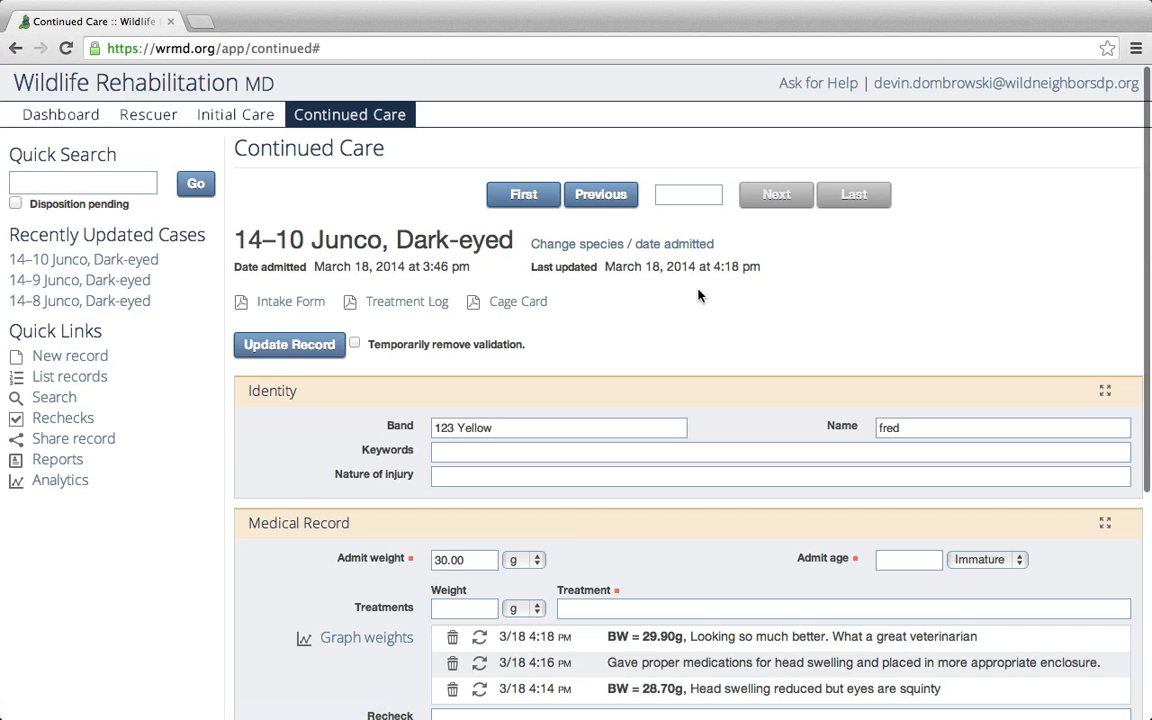
# - Enter the recheck note "How is the head swelling? Gained more weight? eating?" in the Medical Record section
pyautogui.scroll(-5, 730, 344)
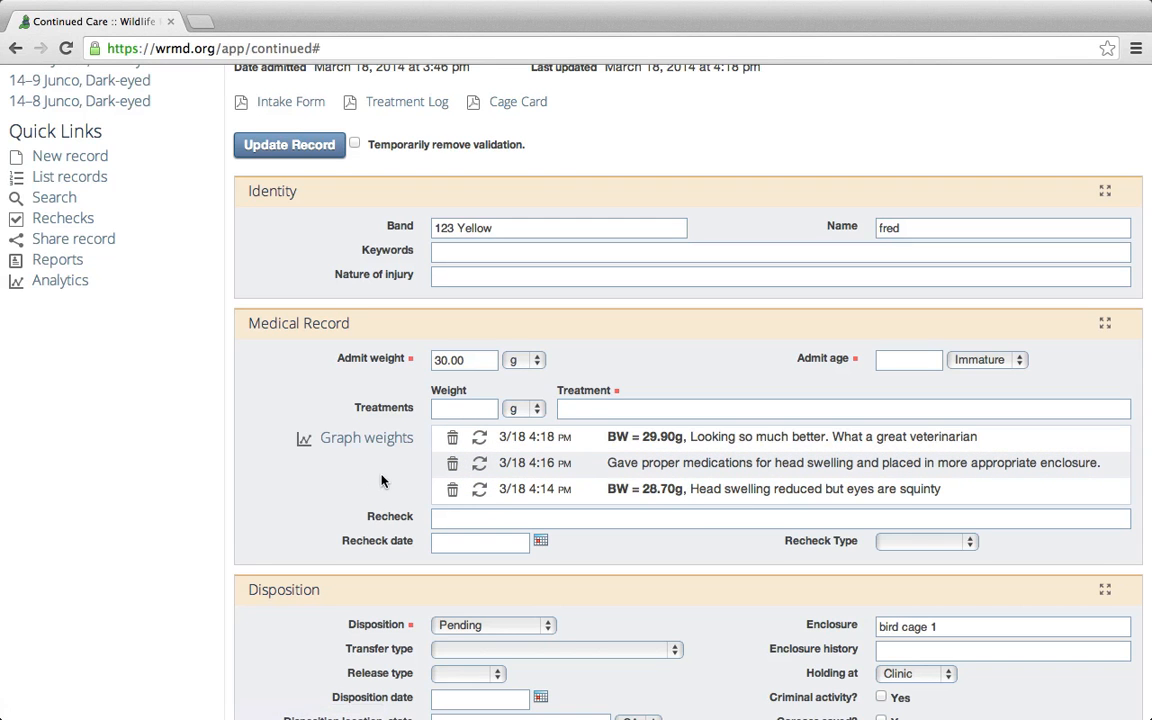
pyautogui.scroll(-1, 370, 480)
pyautogui.scroll(-3, 370, 480)
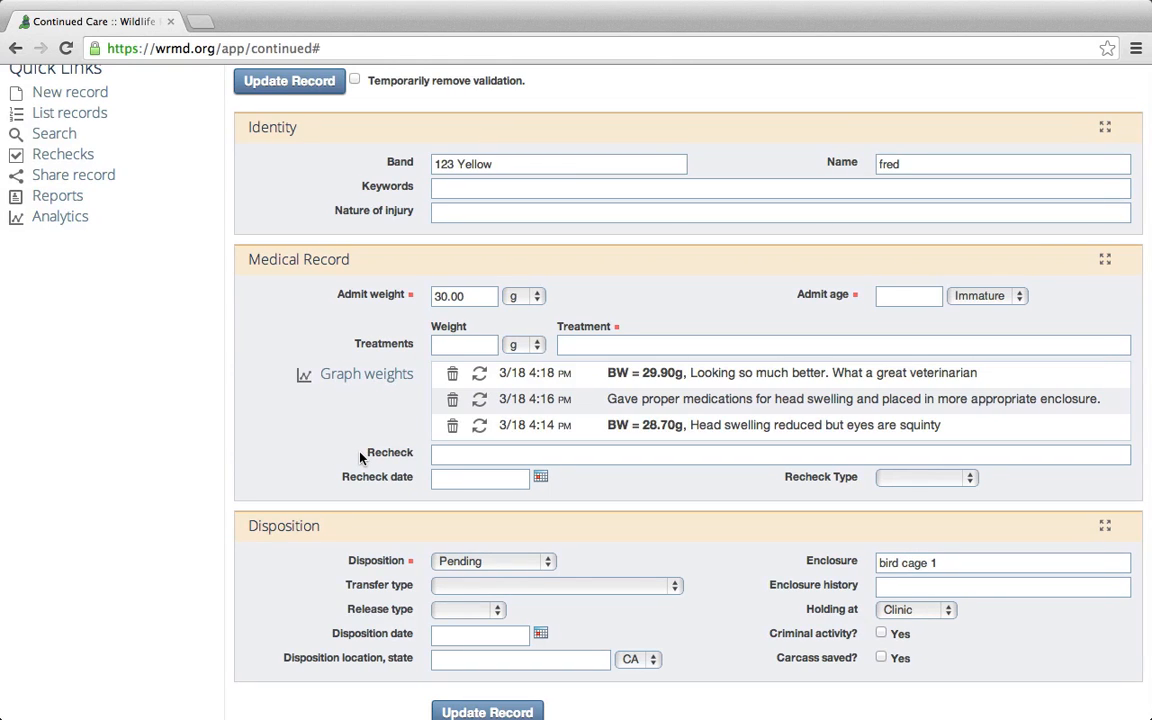
pyautogui.click(593, 456)
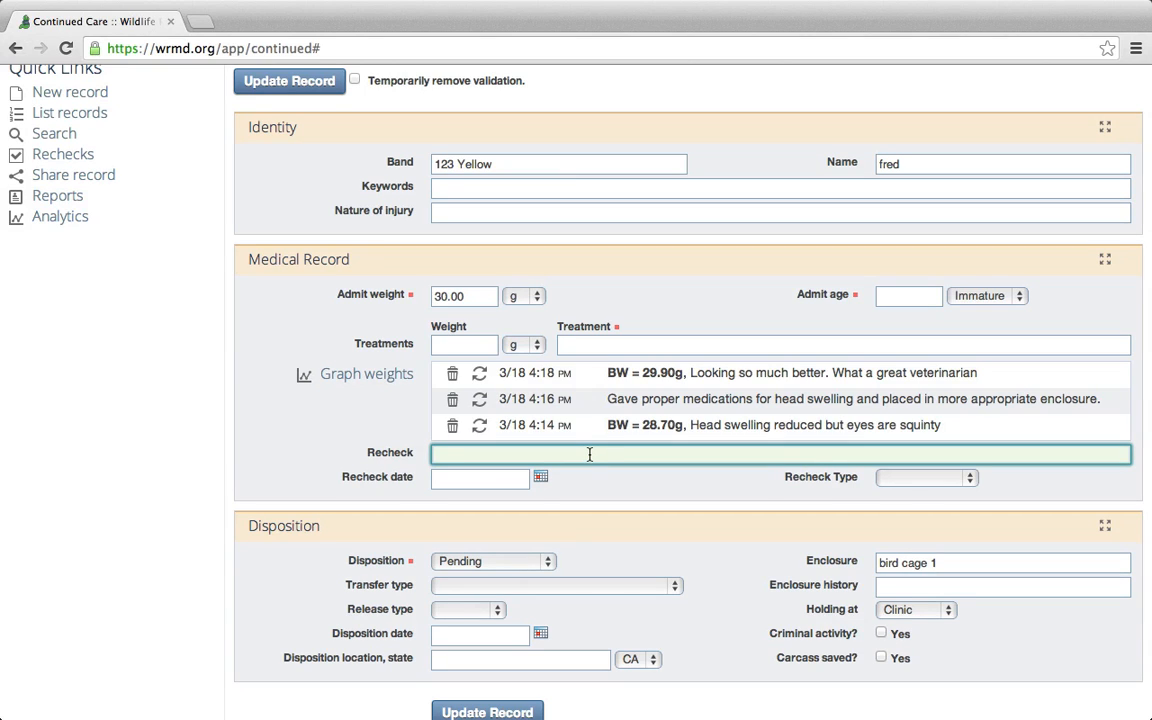
pyautogui.write('How io t')
pyautogui.press('BackSpace')
pyautogui.press('BackSpace')
pyautogui.write('the head swelling? ')
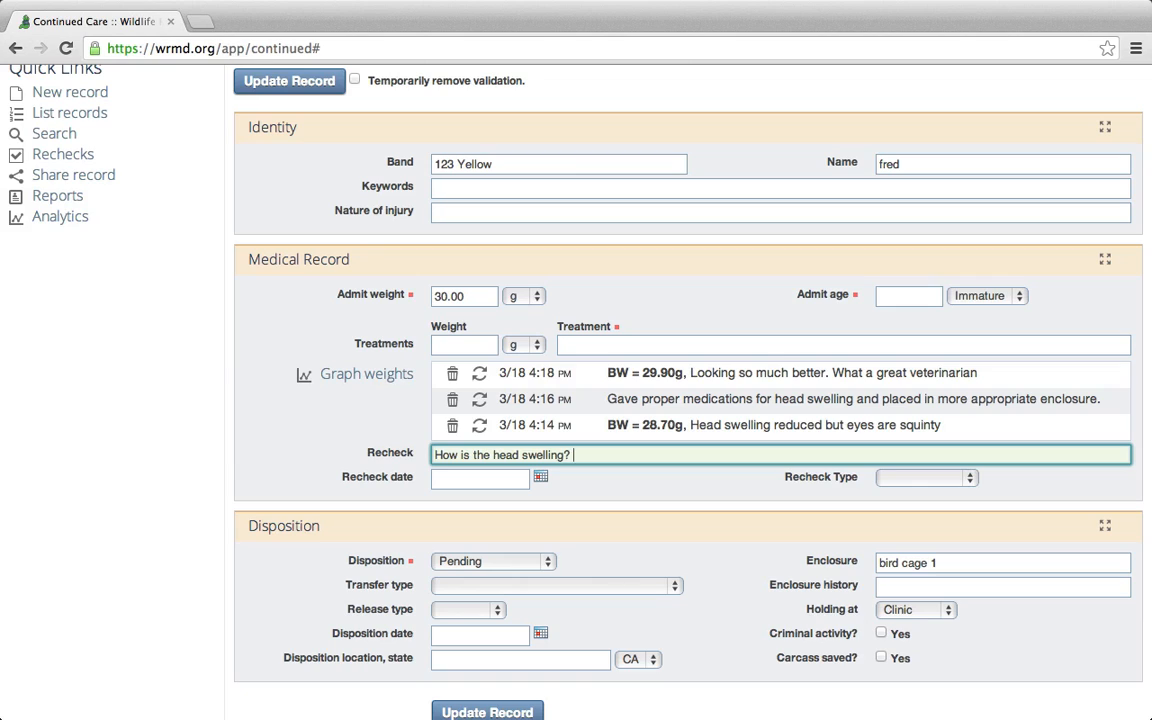
pyautogui.write('Gained more weight? eating?')
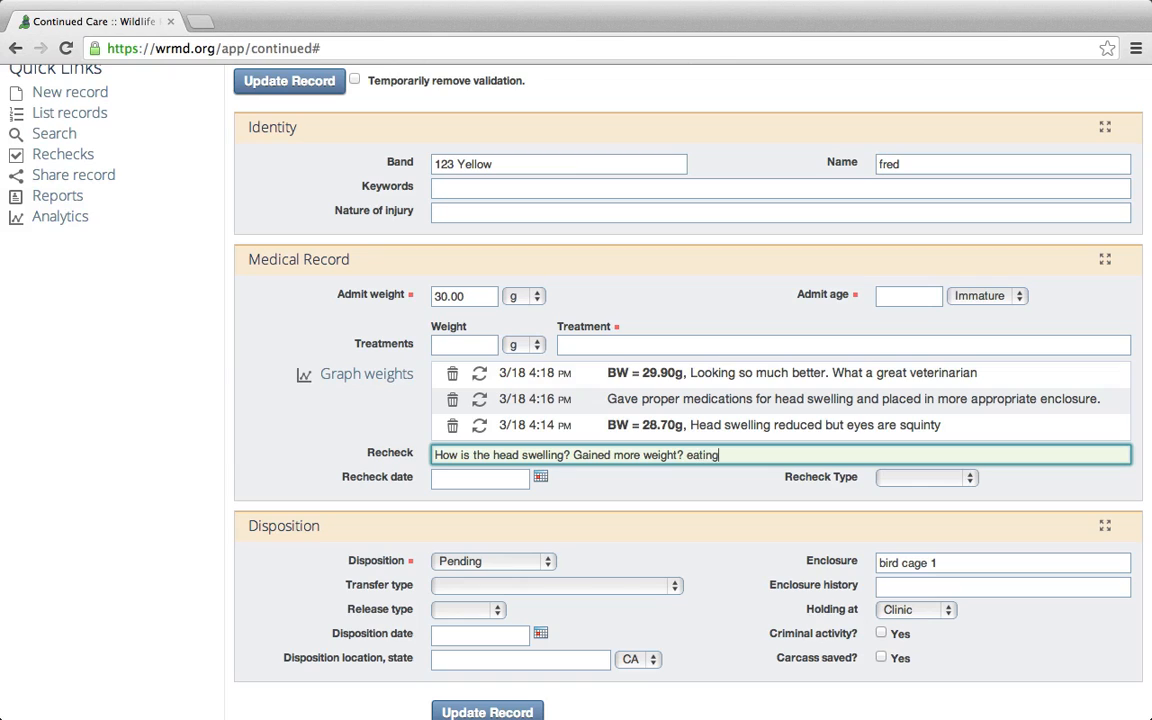
pyautogui.click(638, 480)
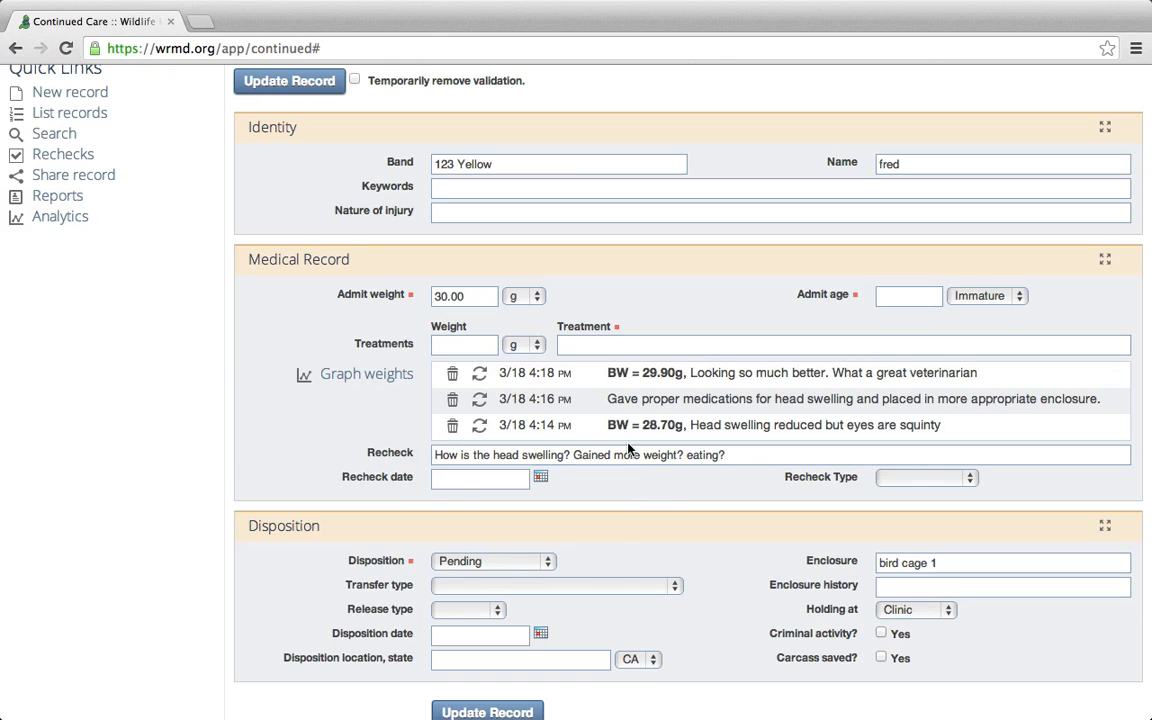
# - Set the recheck date to 03/20/2014 and the recheck type to Veterinarian
pyautogui.click(540, 477)
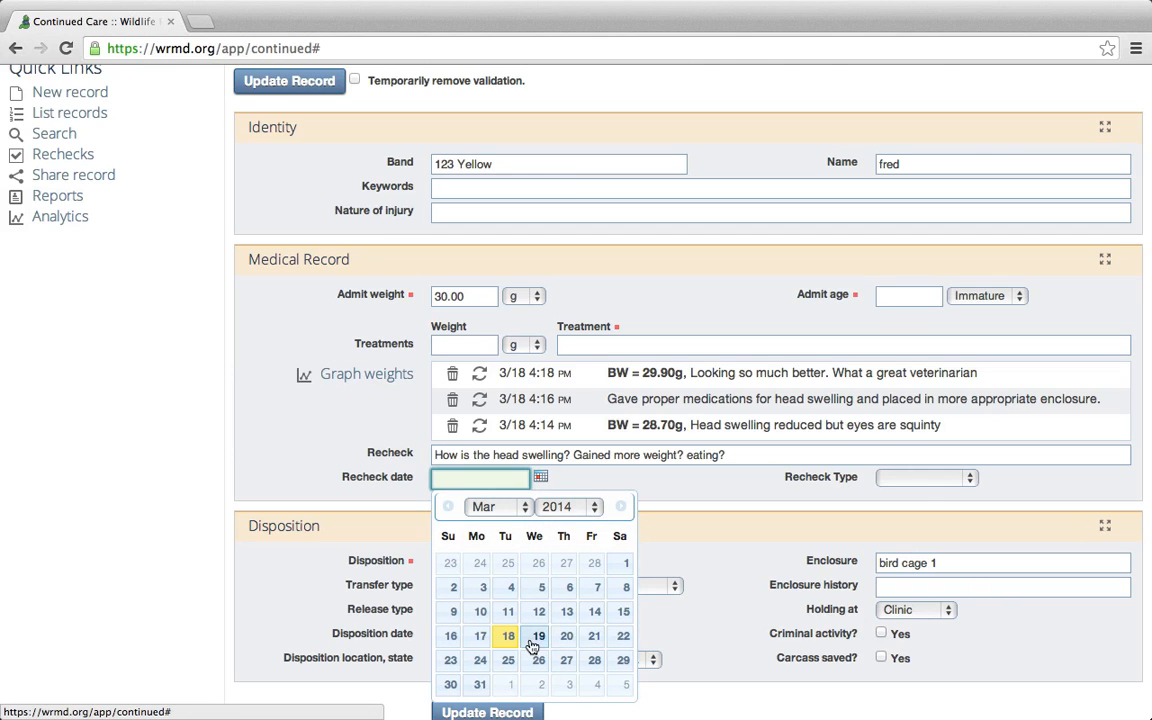
pyautogui.click(567, 637)
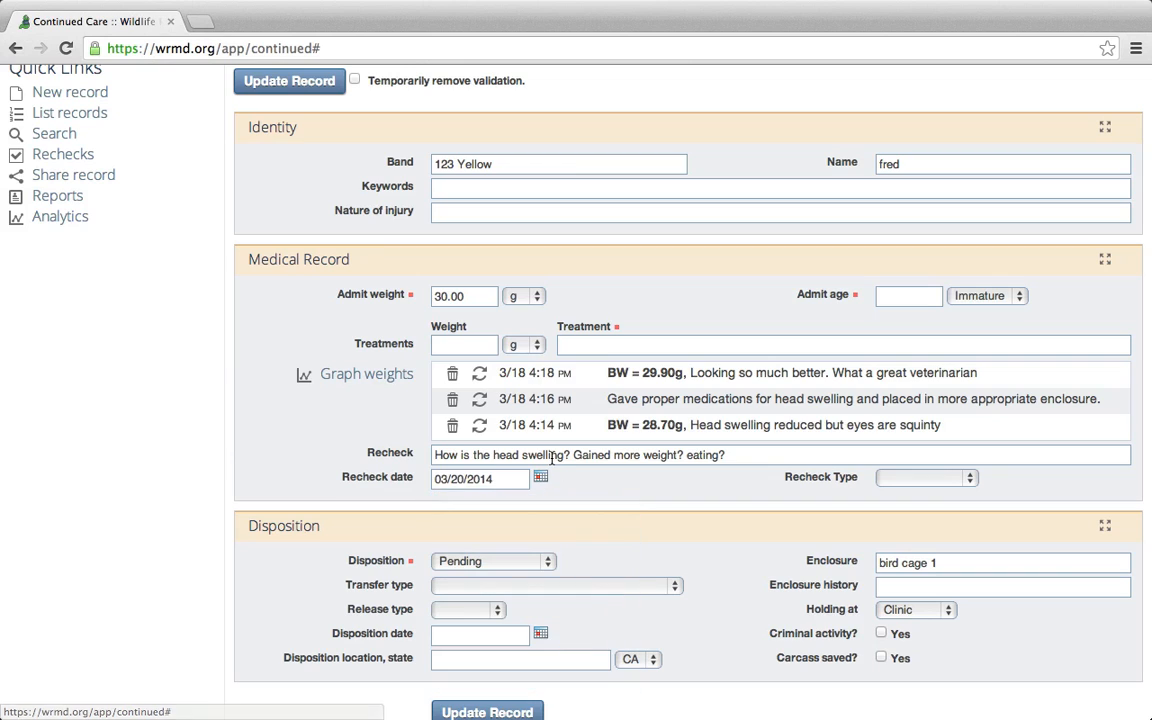
pyautogui.click(921, 479)
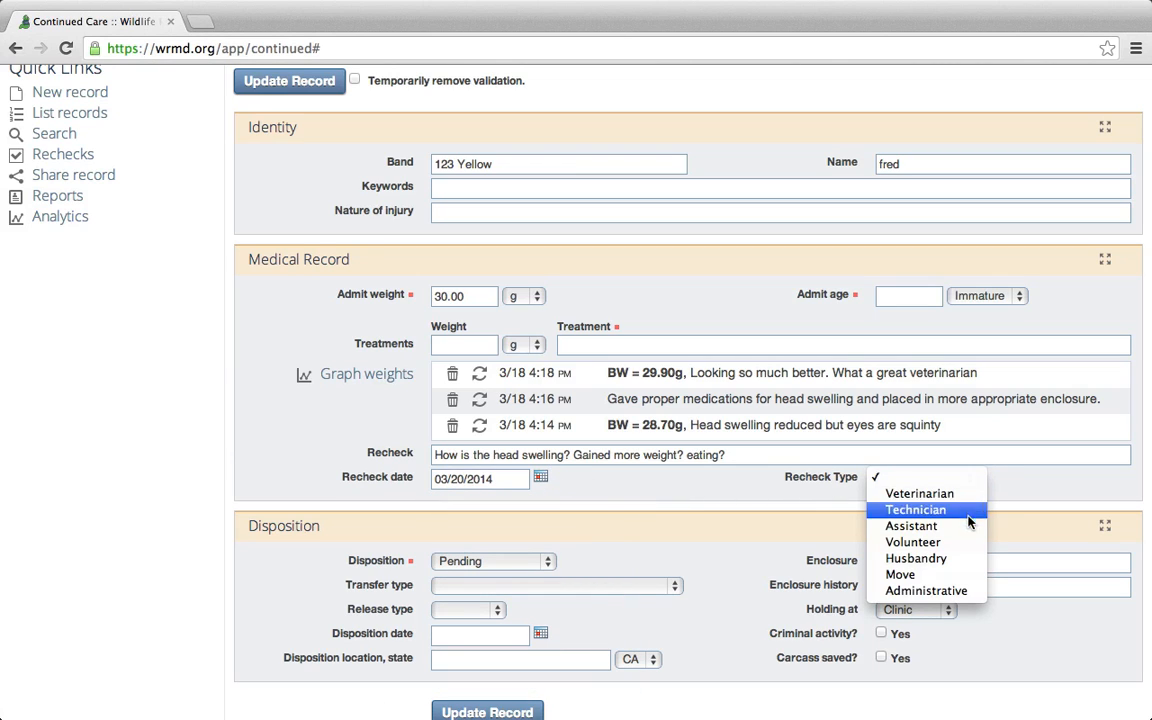
pyautogui.click(960, 496)
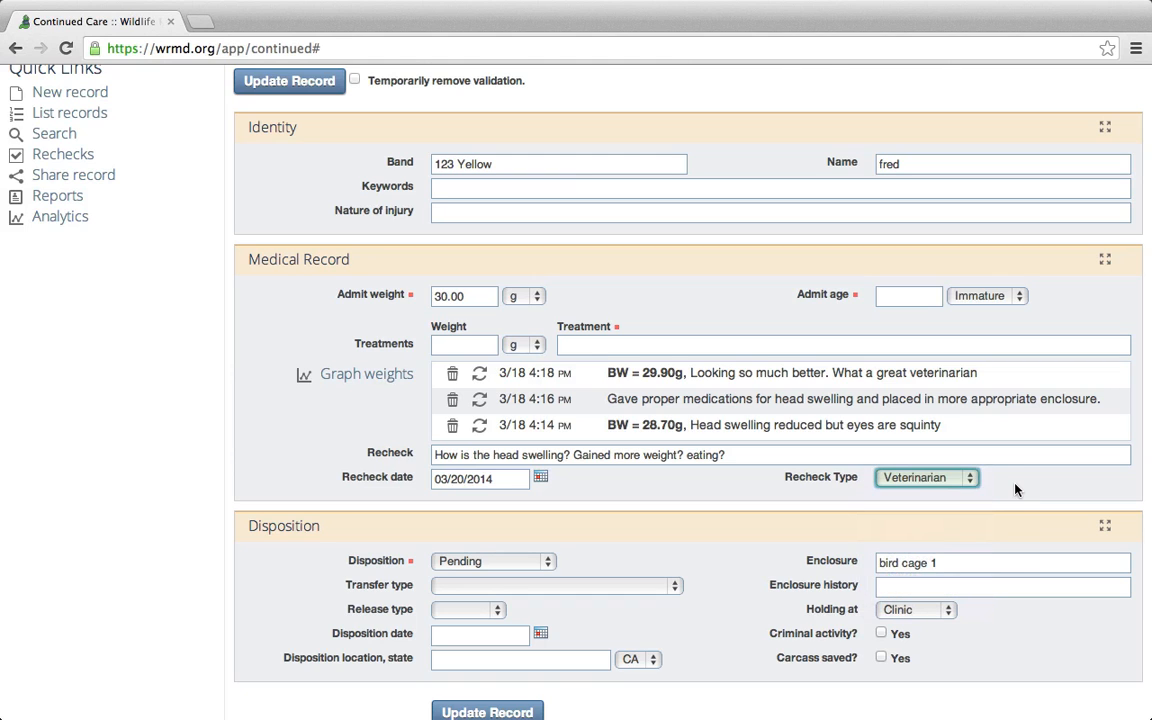
# - Save the Dark-eyed Junco record with its recheck note, date and type
pyautogui.click(330, 81)
pyautogui.scroll(-5, 380, 479)
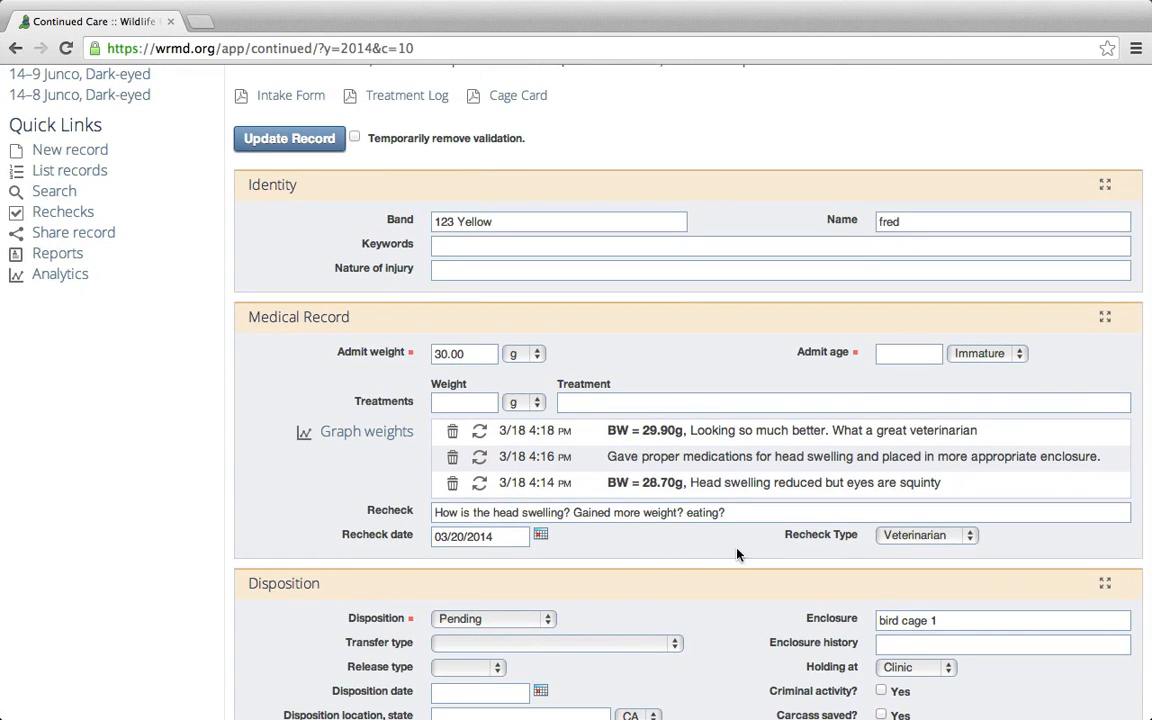
pyautogui.scroll(5, 680, 548)
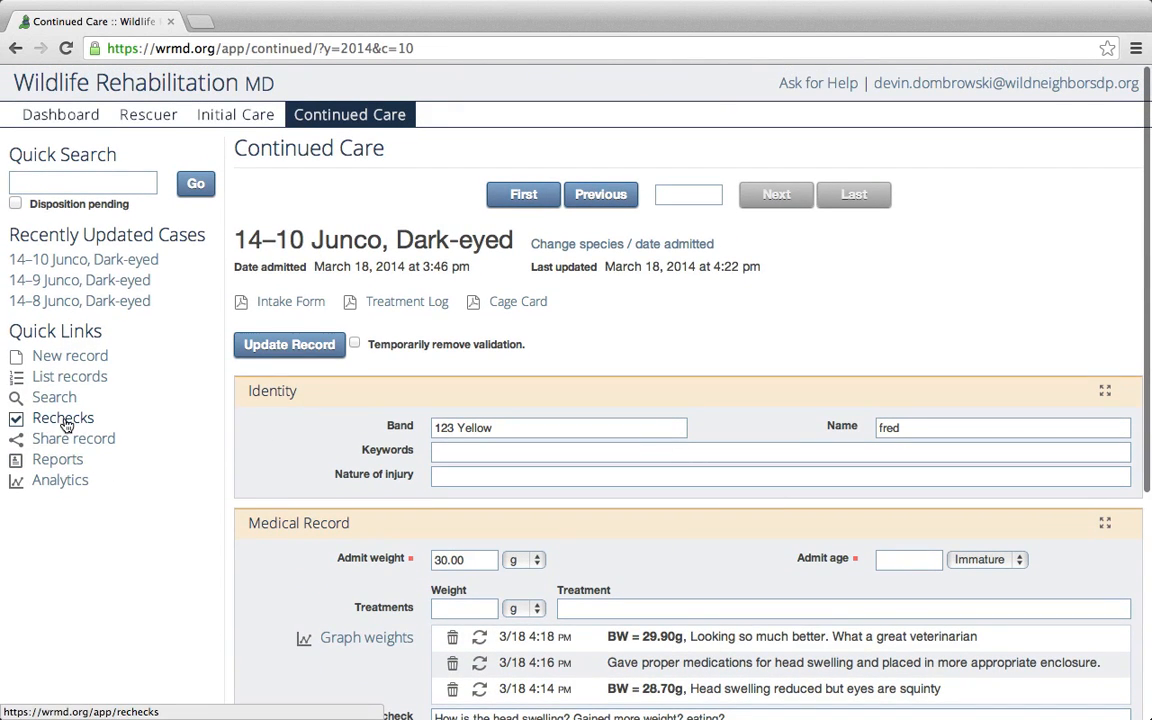
# - Look through today's clinic rechecks, grouped by recheck type, on the Rechecks page
pyautogui.click(84, 420)
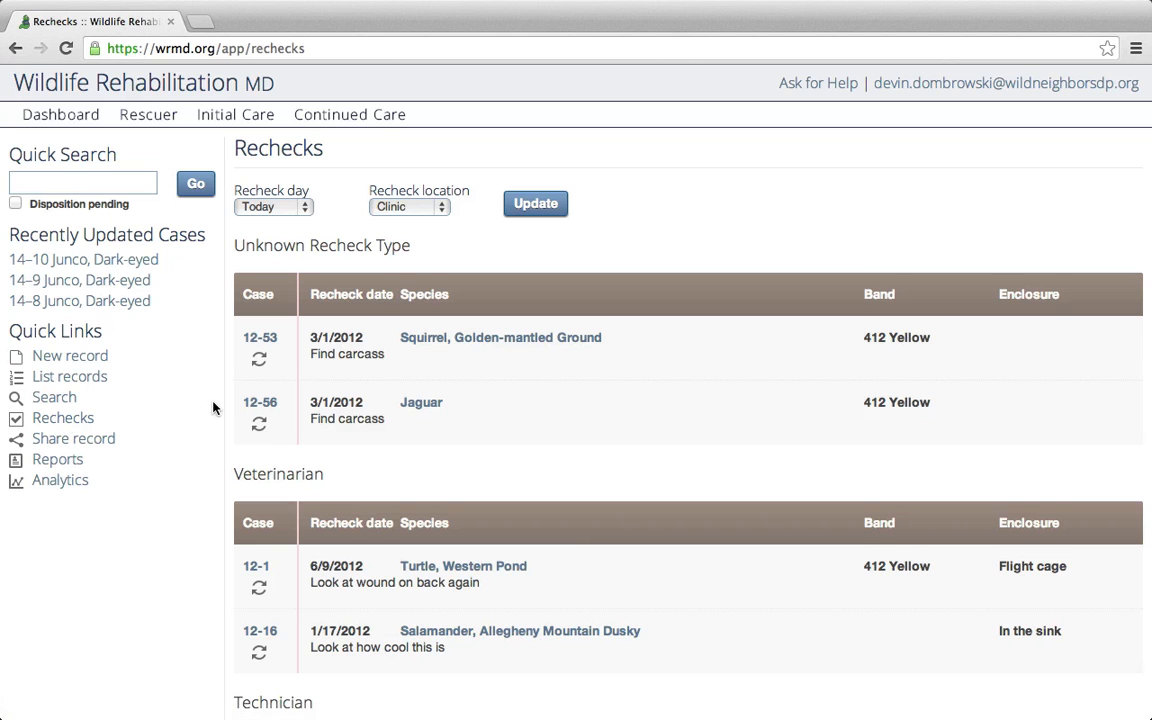
pyautogui.scroll(-4, 206, 406)
pyautogui.scroll(-1, 221, 387)
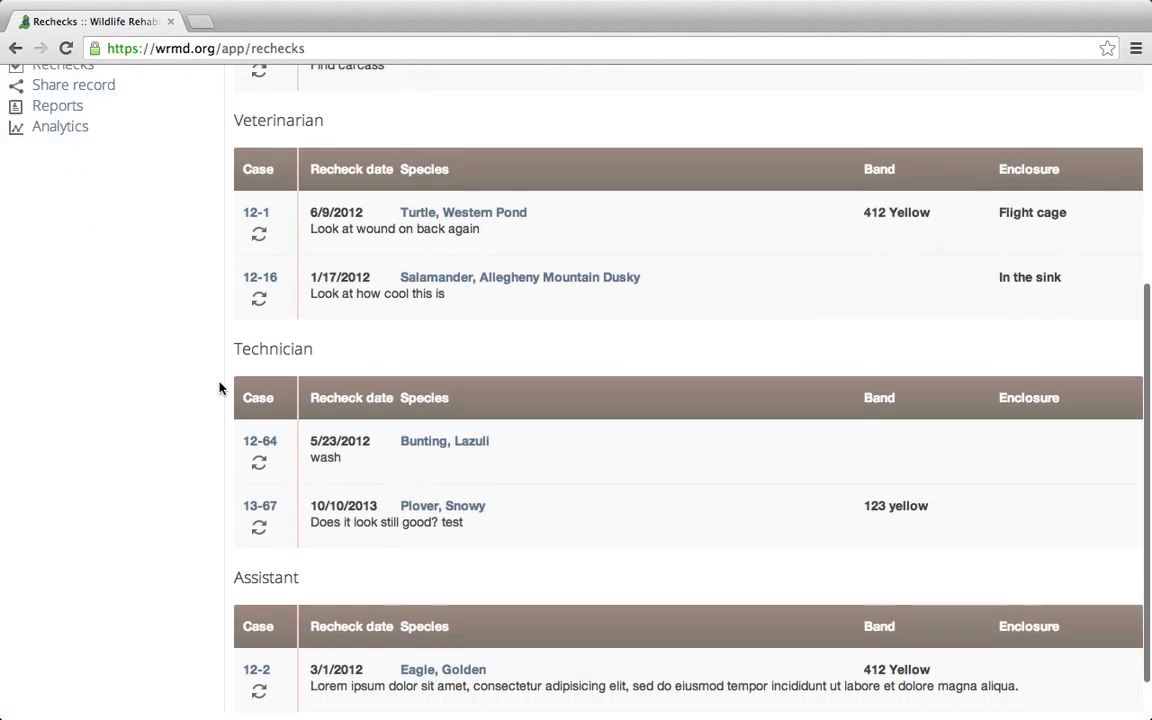
pyautogui.scroll(5, 221, 387)
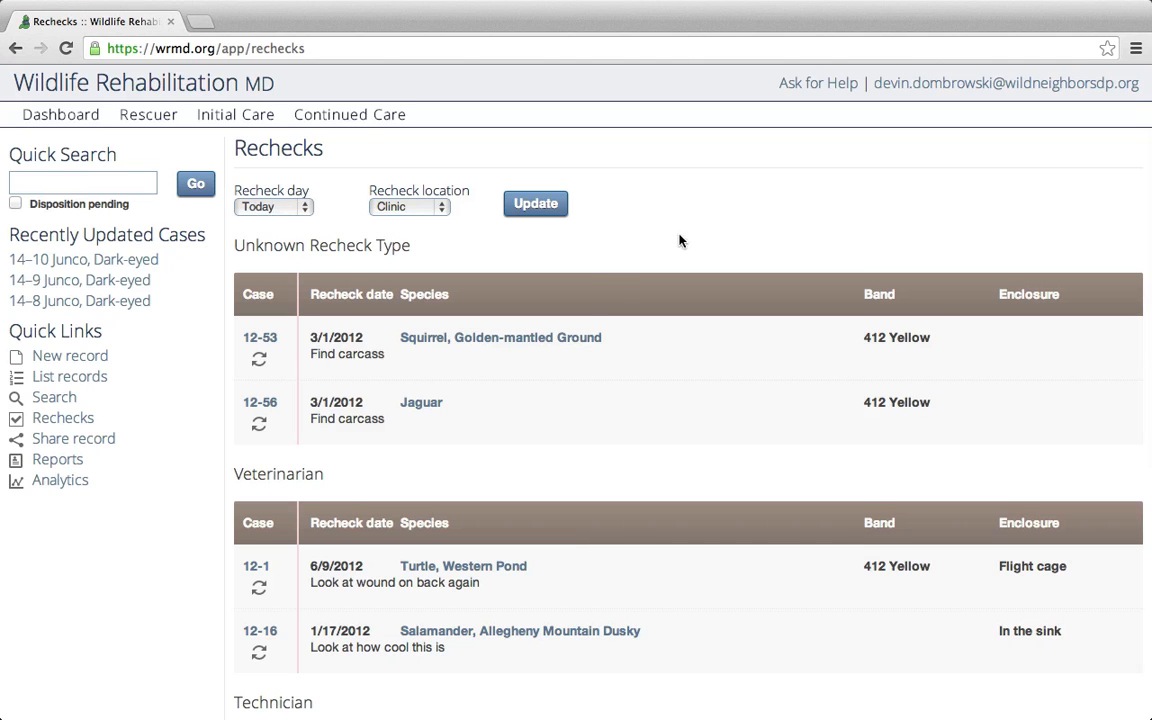
pyautogui.scroll(-3, 663, 270)
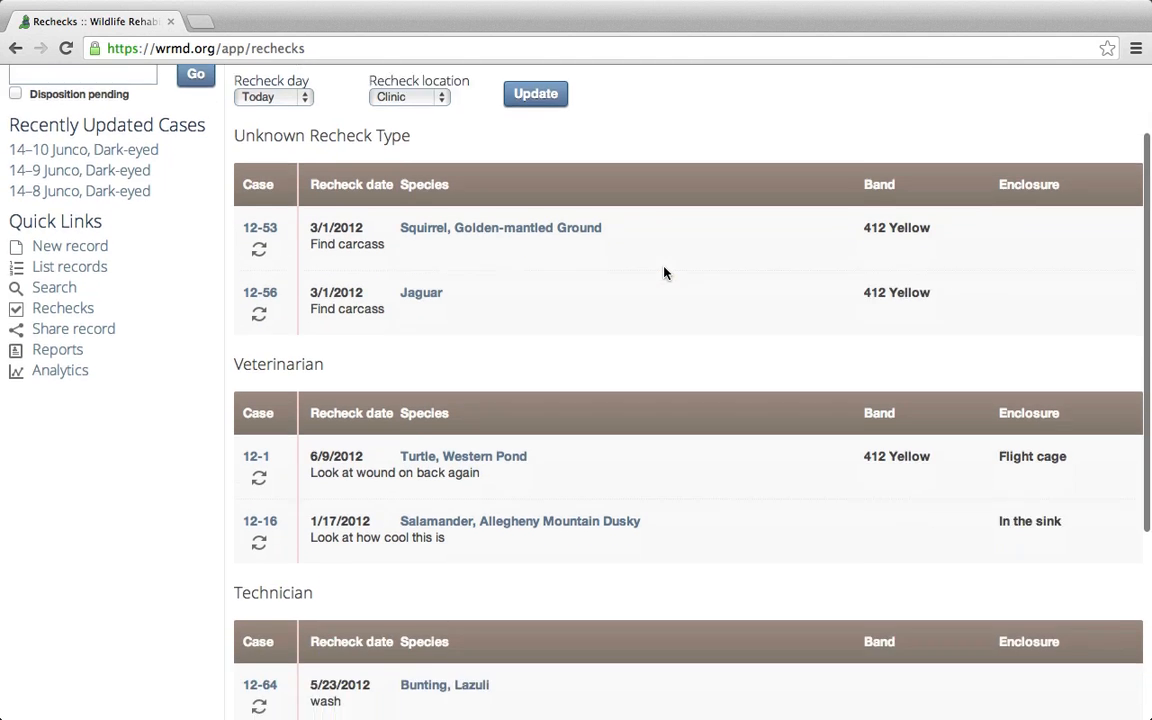
pyautogui.scroll(3, 650, 267)
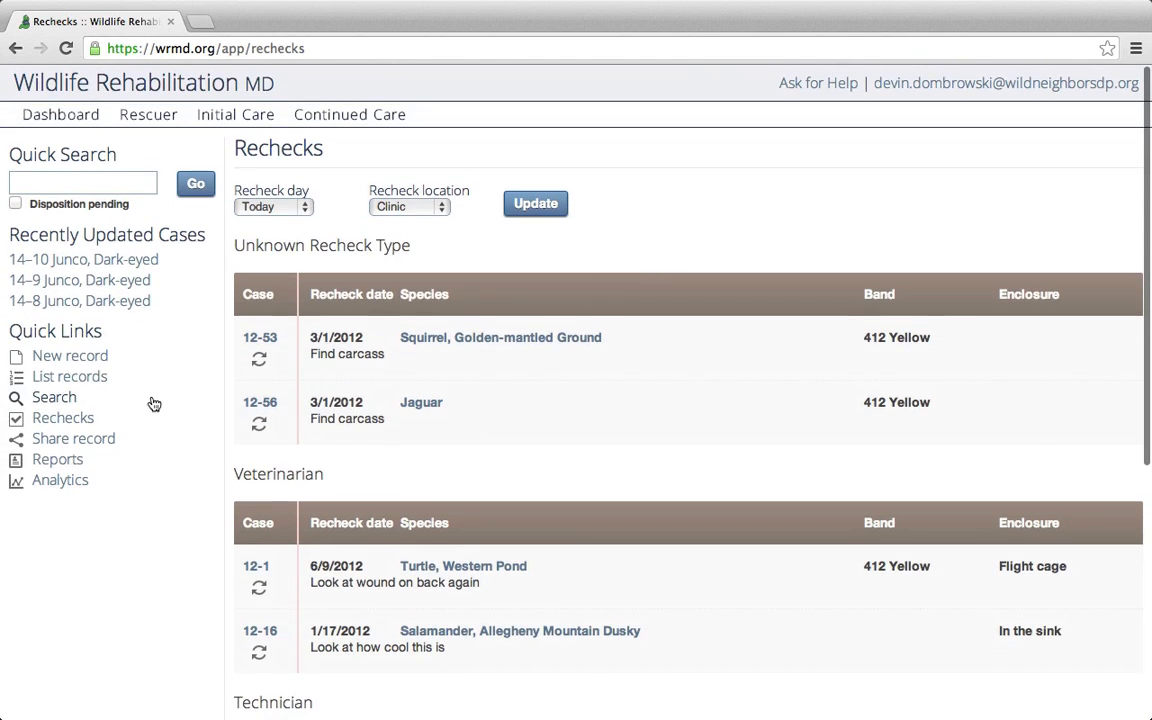
# - View the PDF report of today's clinic rechecks and close it again
pyautogui.click(60, 461)
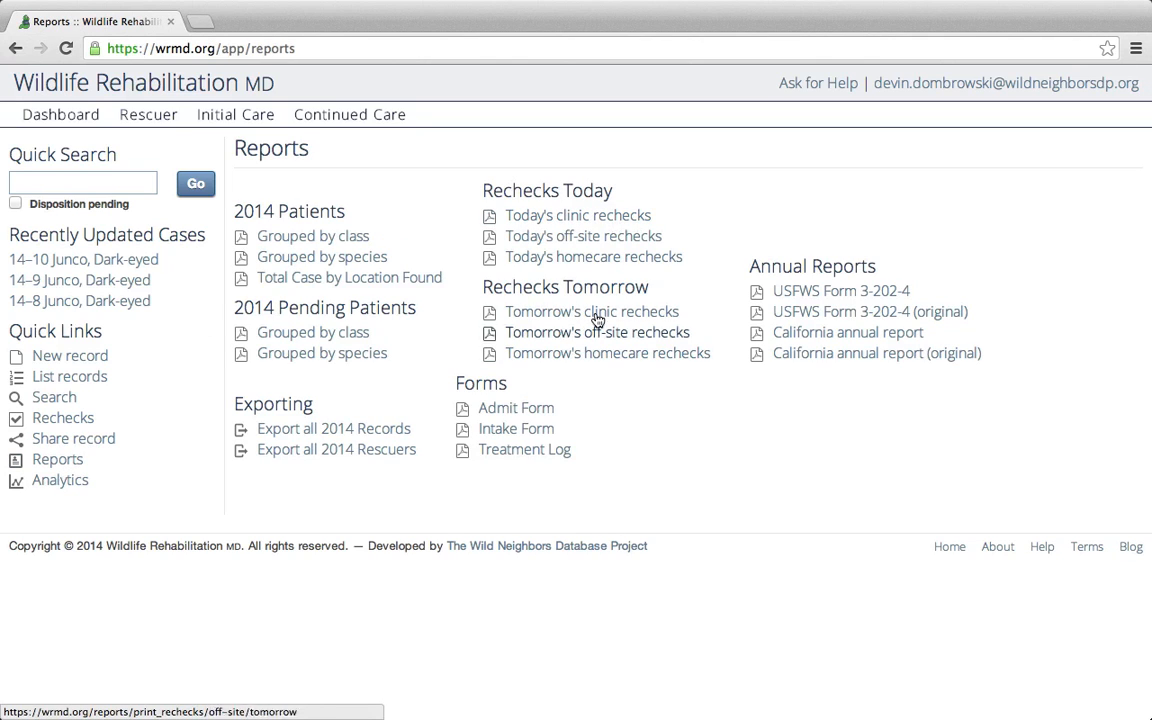
pyautogui.click(630, 218)
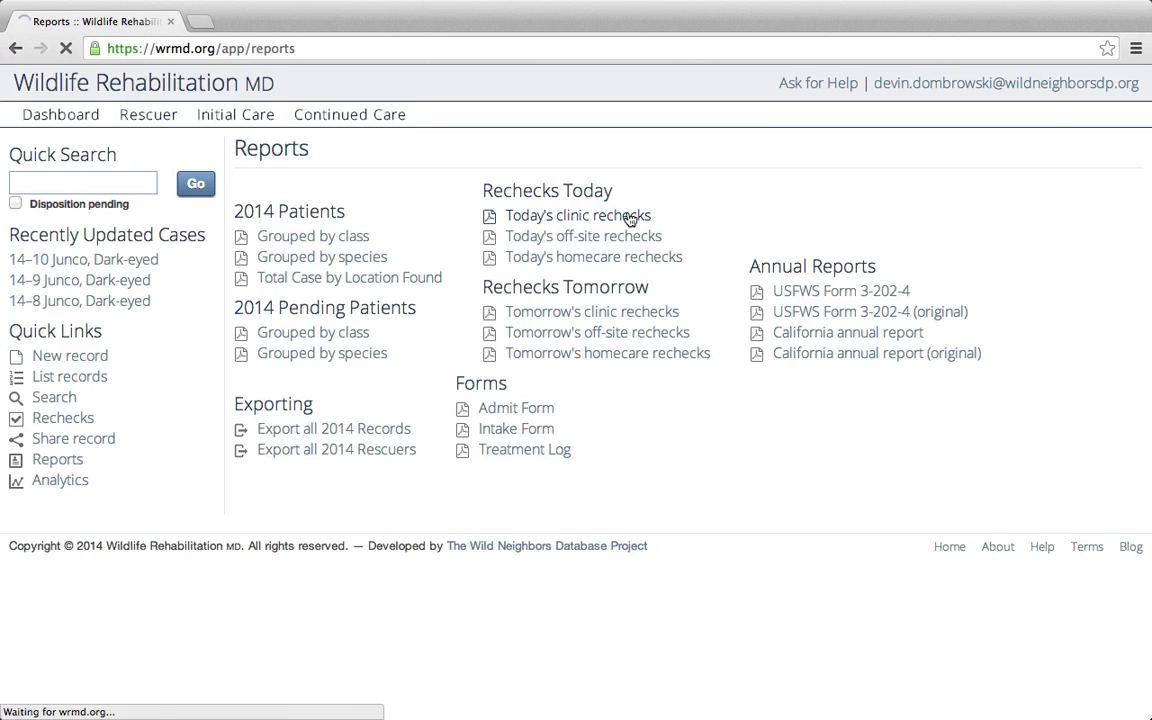
pyautogui.click(77, 701)
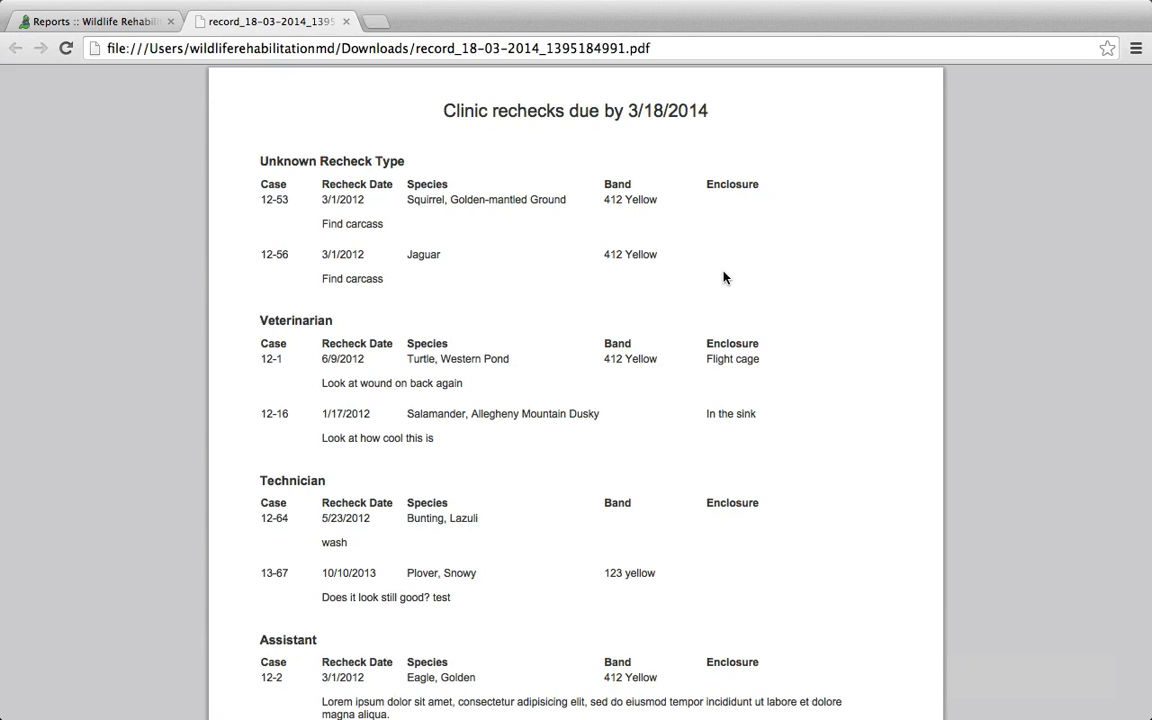
pyautogui.click(346, 26)
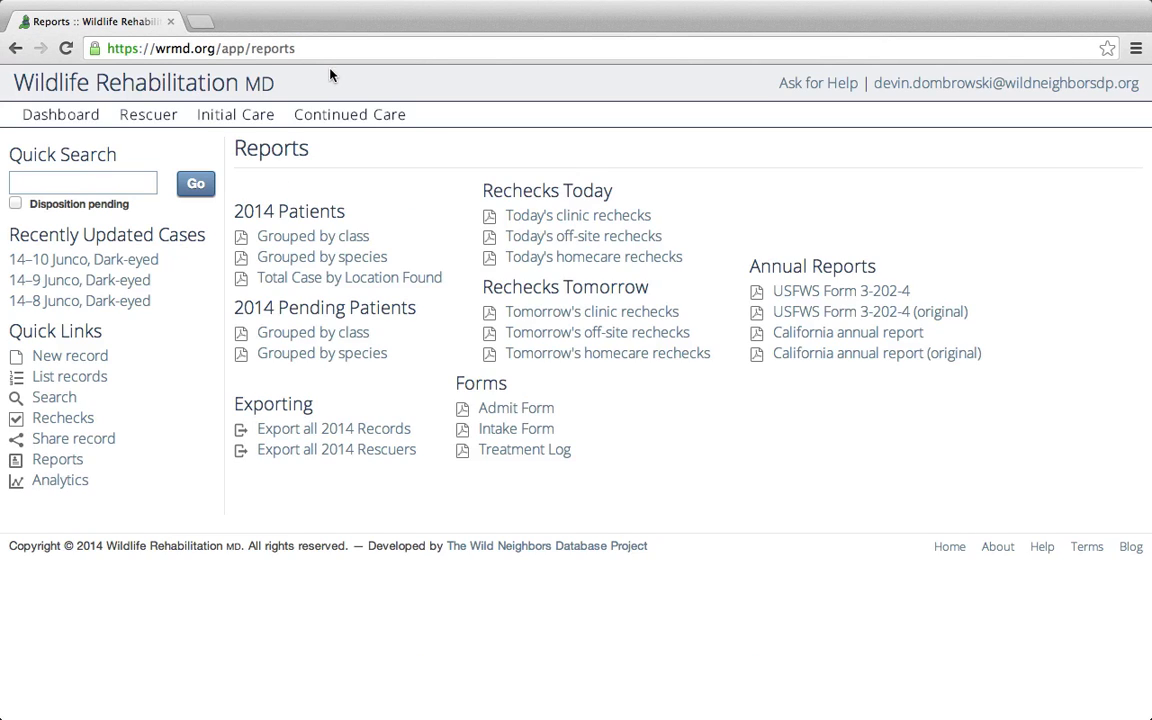
# - On the Continued Care page, add the treatment entry "CBC: PCV 35%, TP 3.5g/dl" and save the record
pyautogui.click(349, 113)
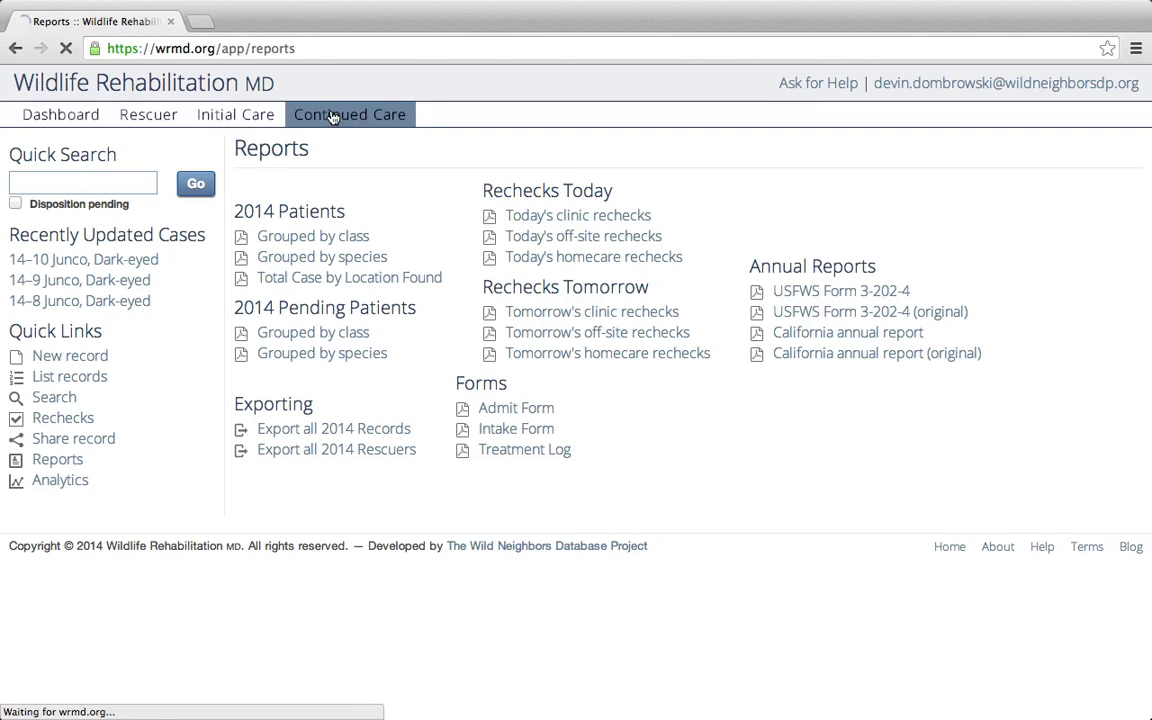
pyautogui.scroll(-5, 740, 370)
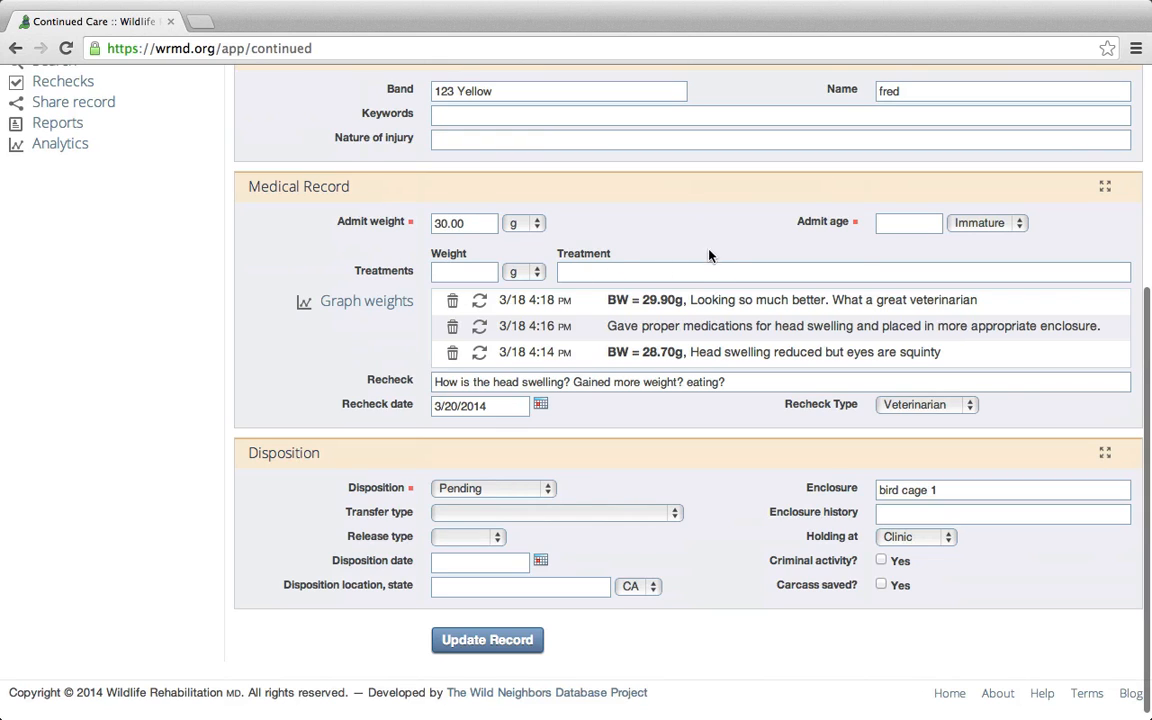
pyautogui.click(668, 272)
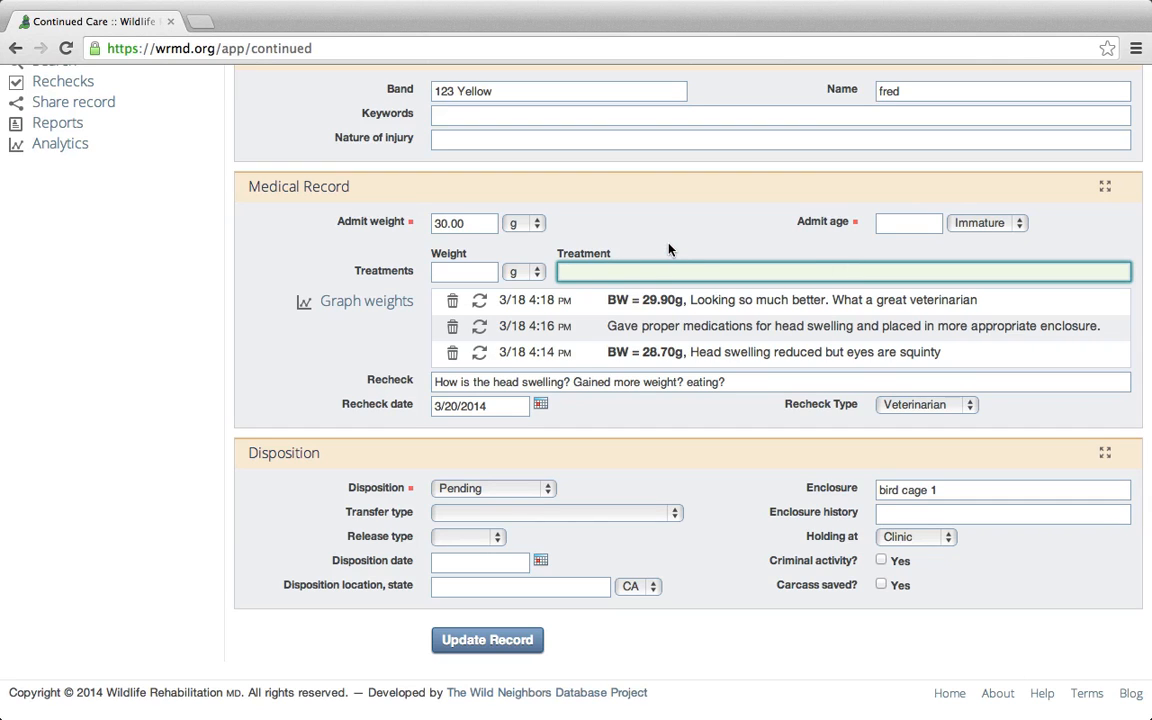
pyautogui.scroll(-1, 670, 244)
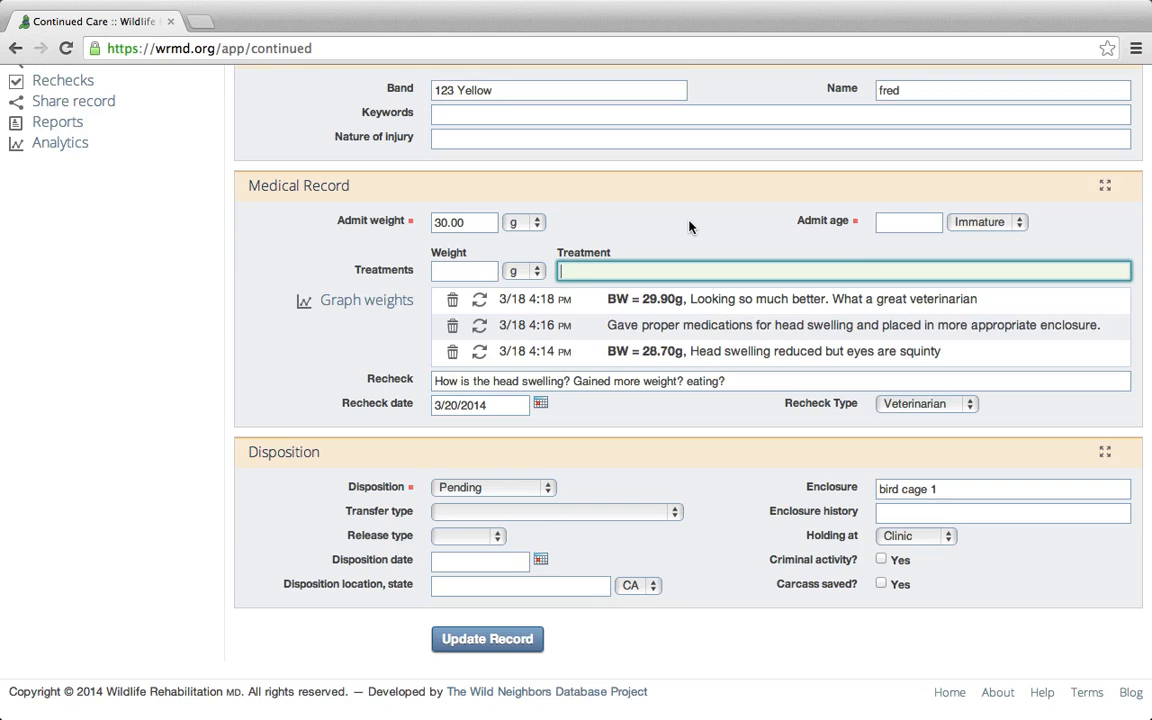
pyautogui.write('CBC : PCV 35%, TP')
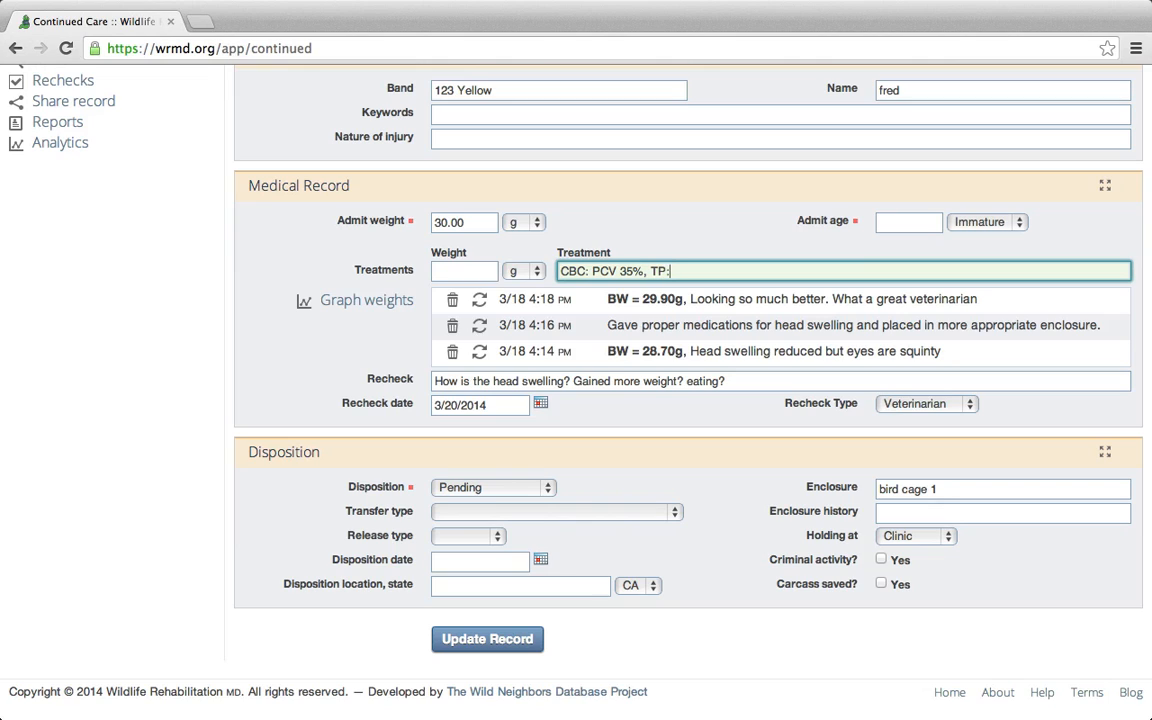
pyautogui.write(' 3.5g/dl')
pyautogui.click(484, 643)
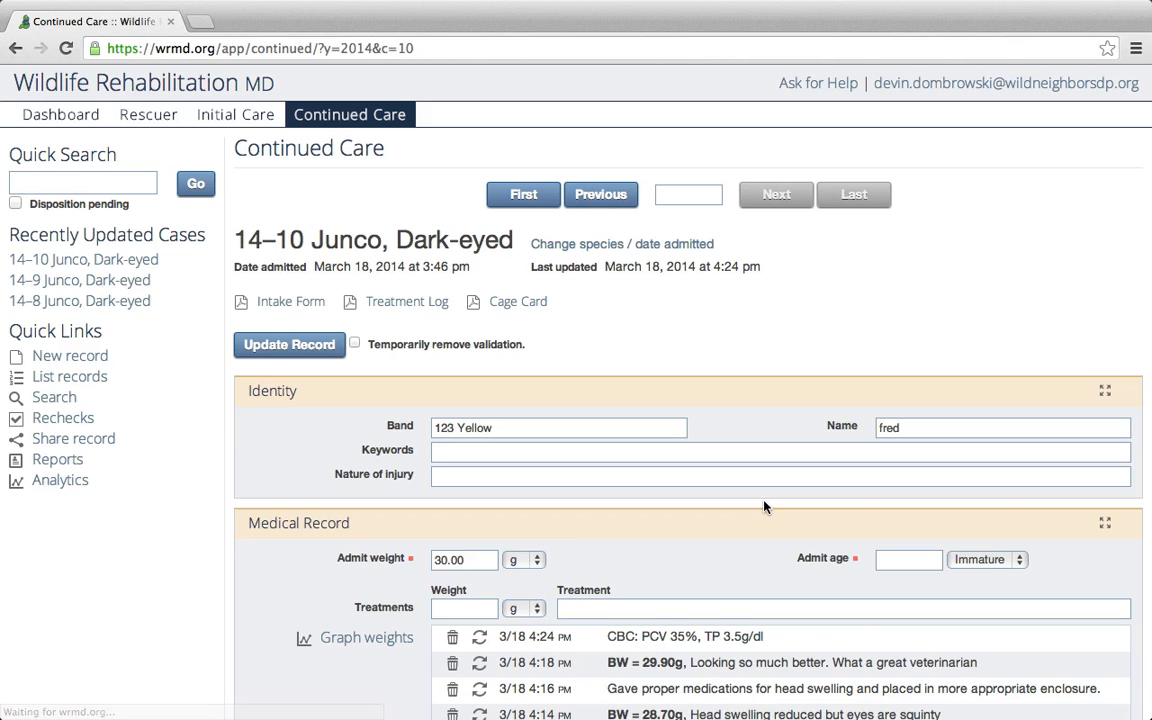
pyautogui.scroll(-3, 738, 486)
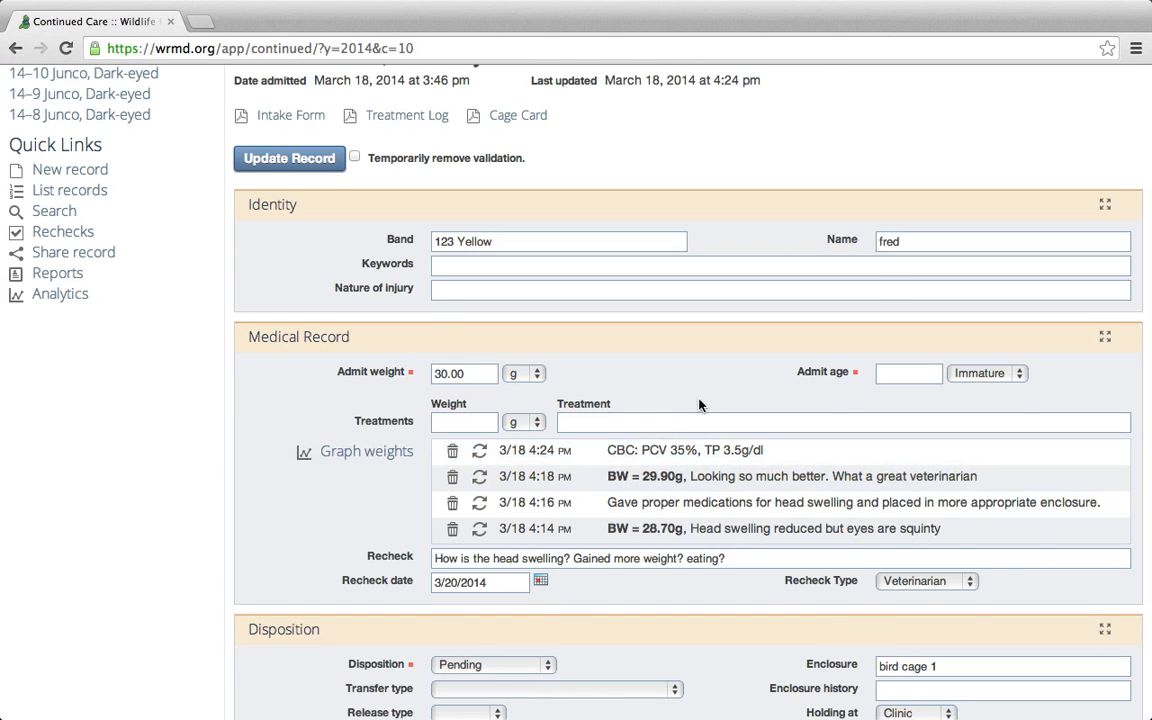
pyautogui.scroll(3, 699, 404)
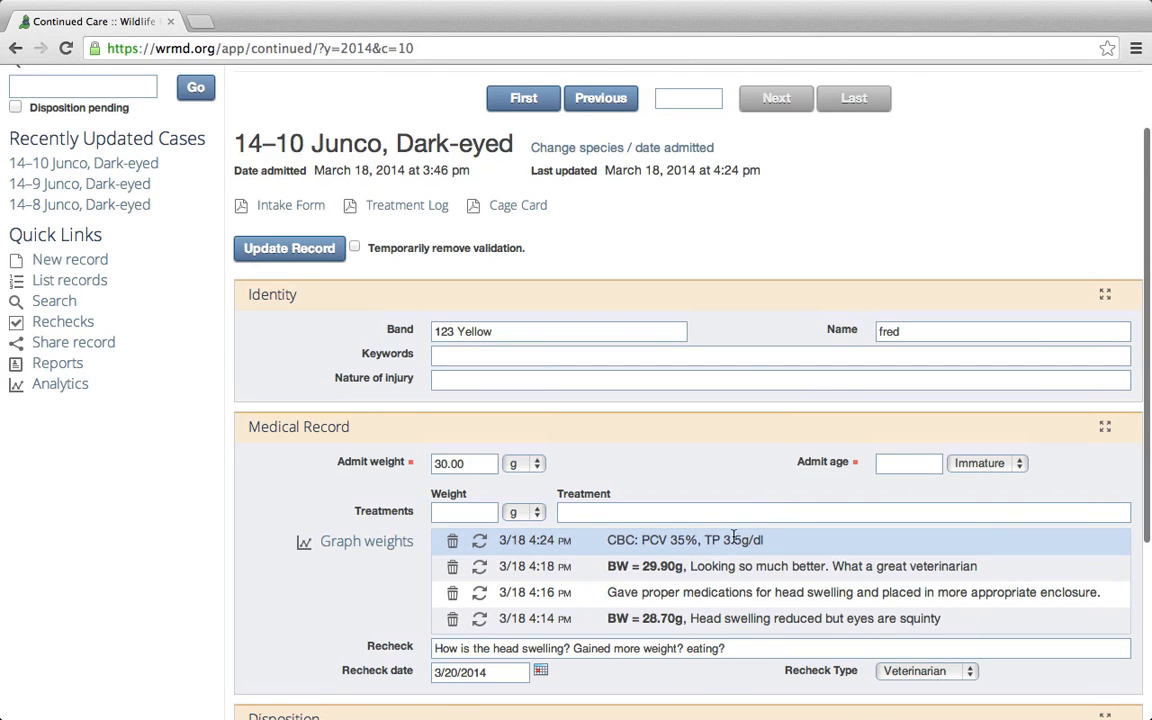
# - Activate the Lab extension from the list of all extensions in the account settings
pyautogui.scroll(2, 789, 278)
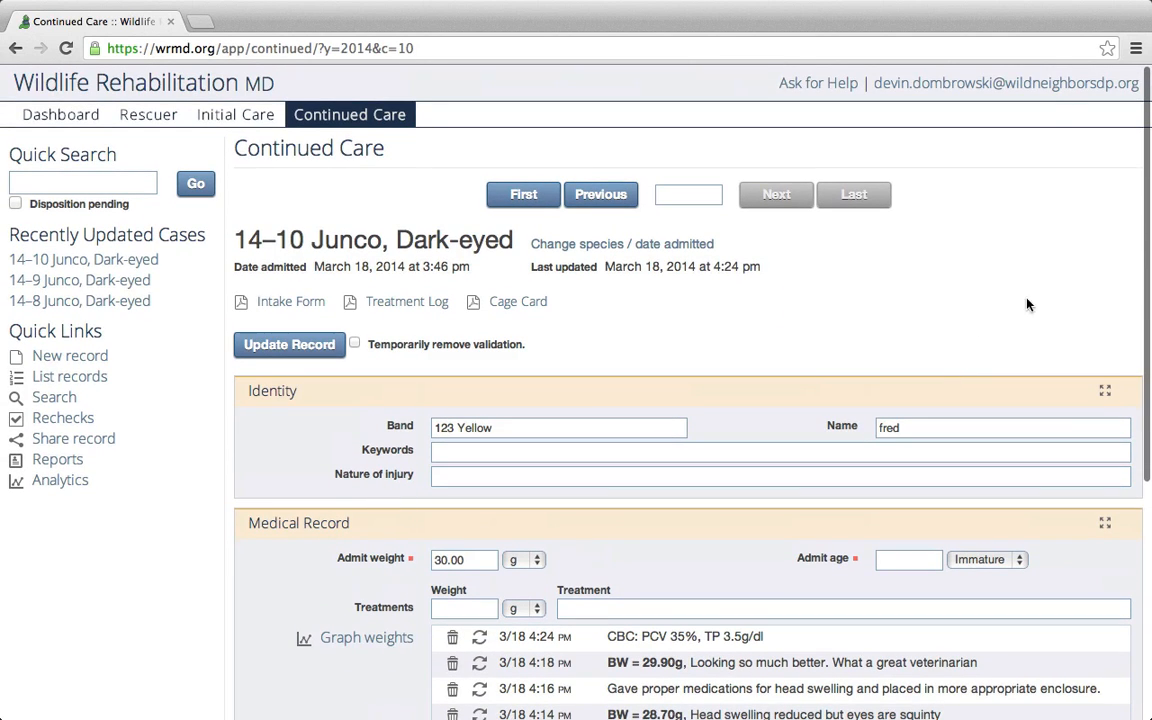
pyautogui.click(1055, 88)
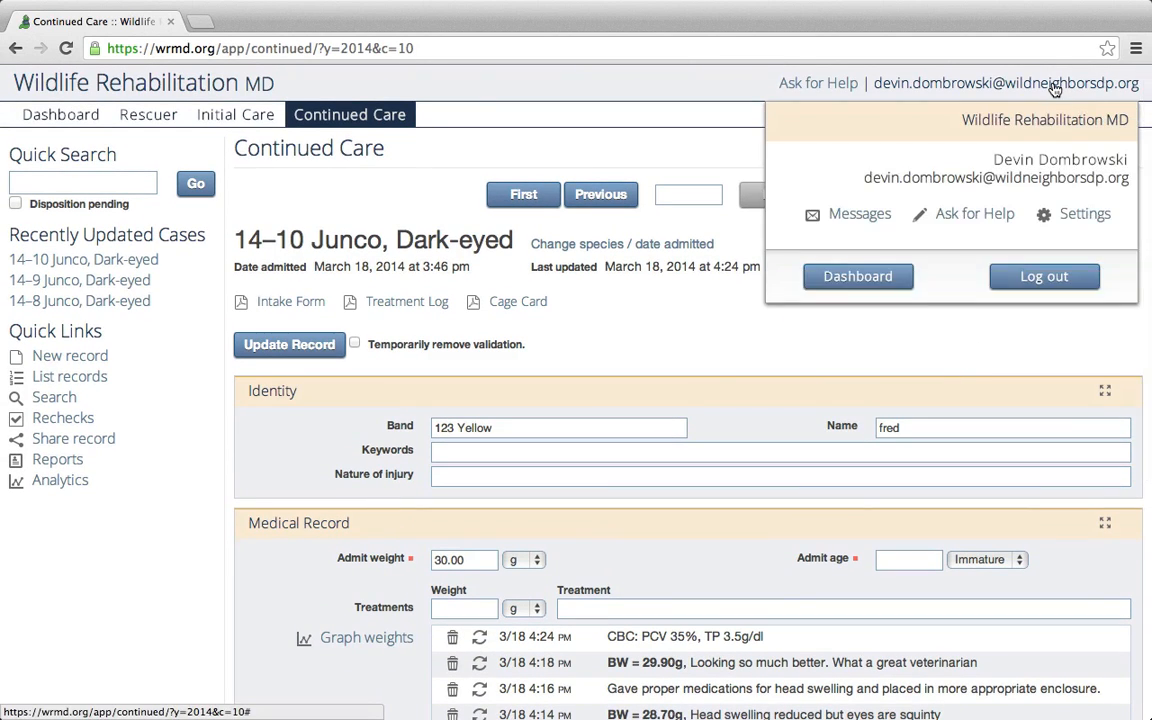
pyautogui.click(1085, 219)
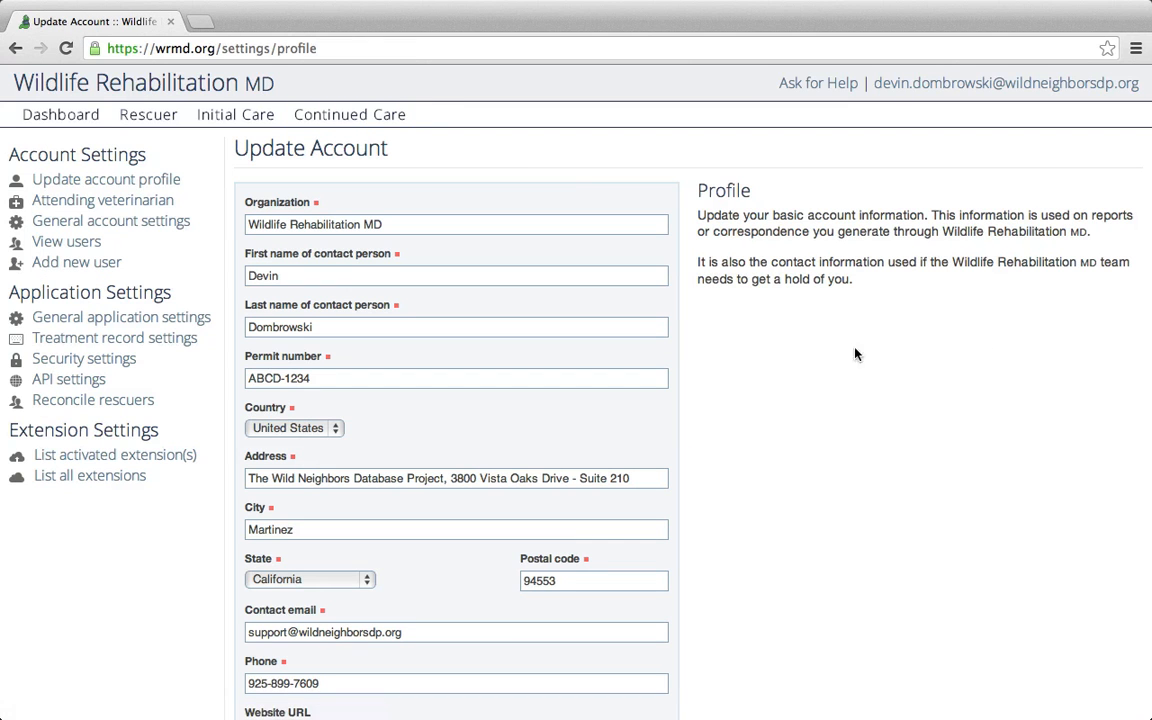
pyautogui.click(95, 482)
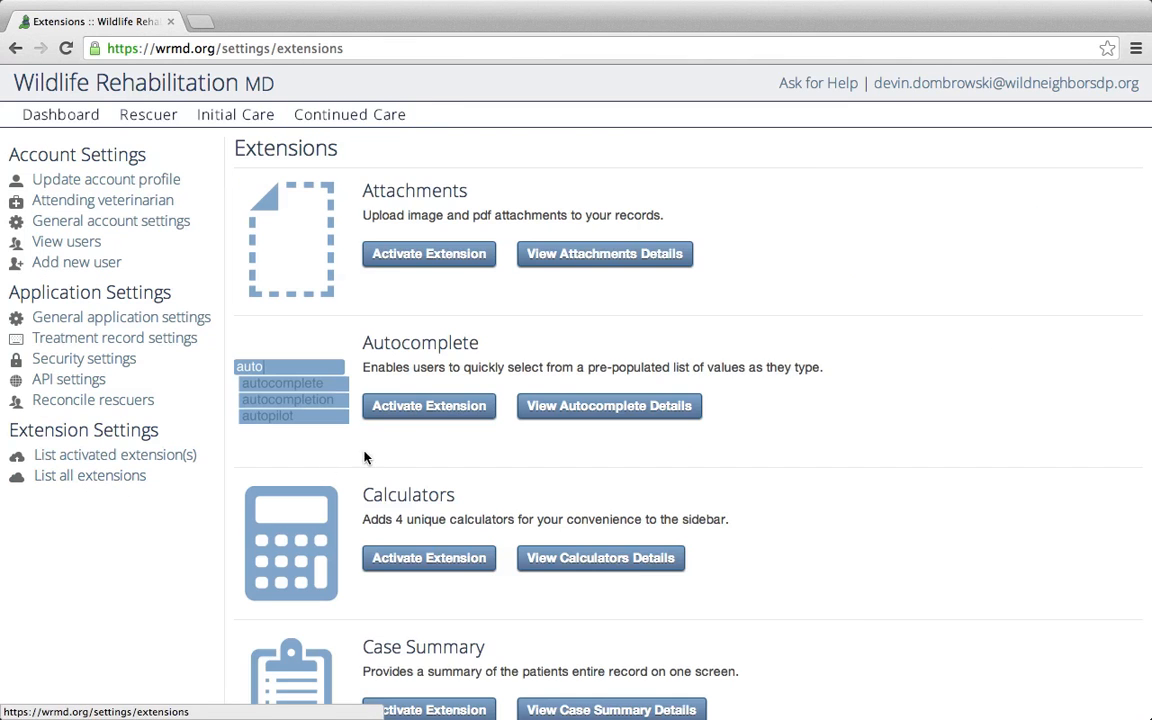
pyautogui.scroll(-1, 881, 384)
pyautogui.scroll(-10, 881, 384)
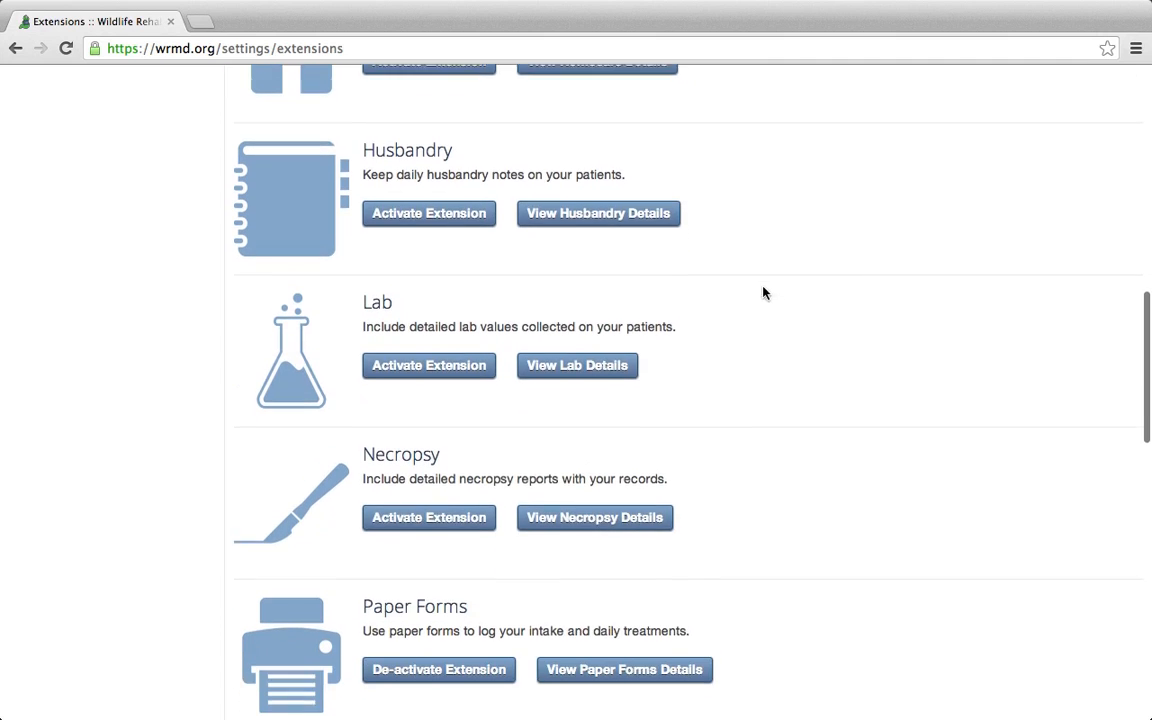
pyautogui.click(440, 346)
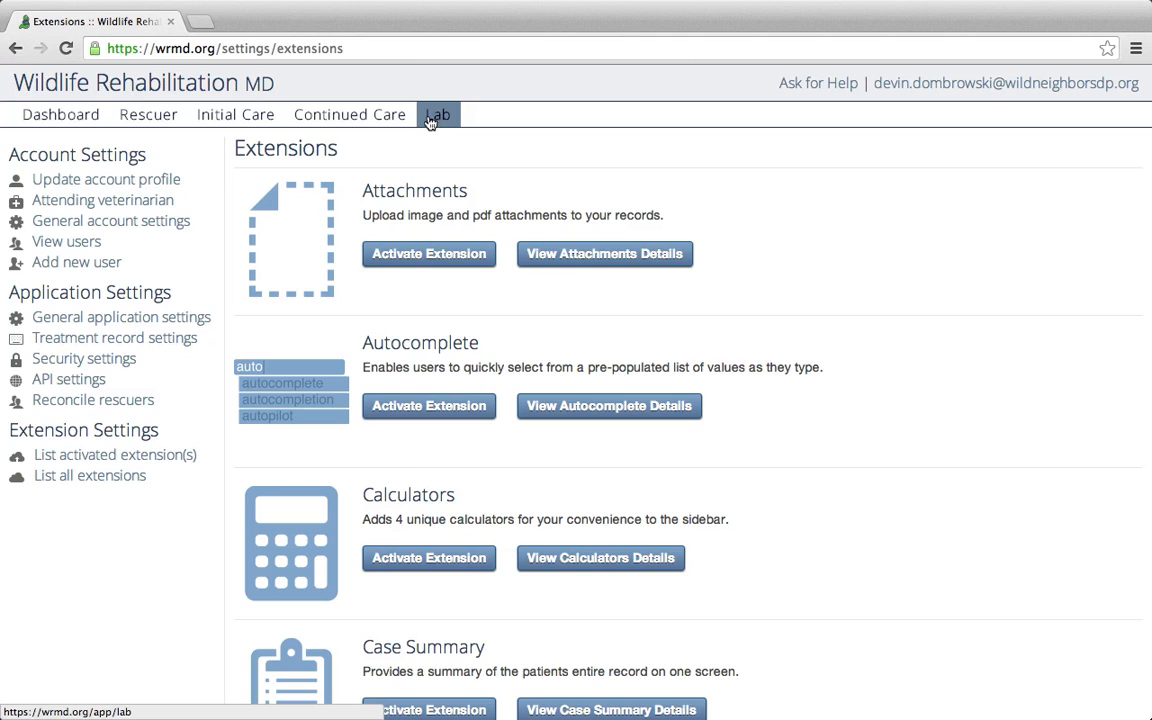
# - Add a CBC lab result for case 14-10 dated 03/18/2014 with PCV 35% and total protein 3.5 g/dl
pyautogui.click(436, 124)
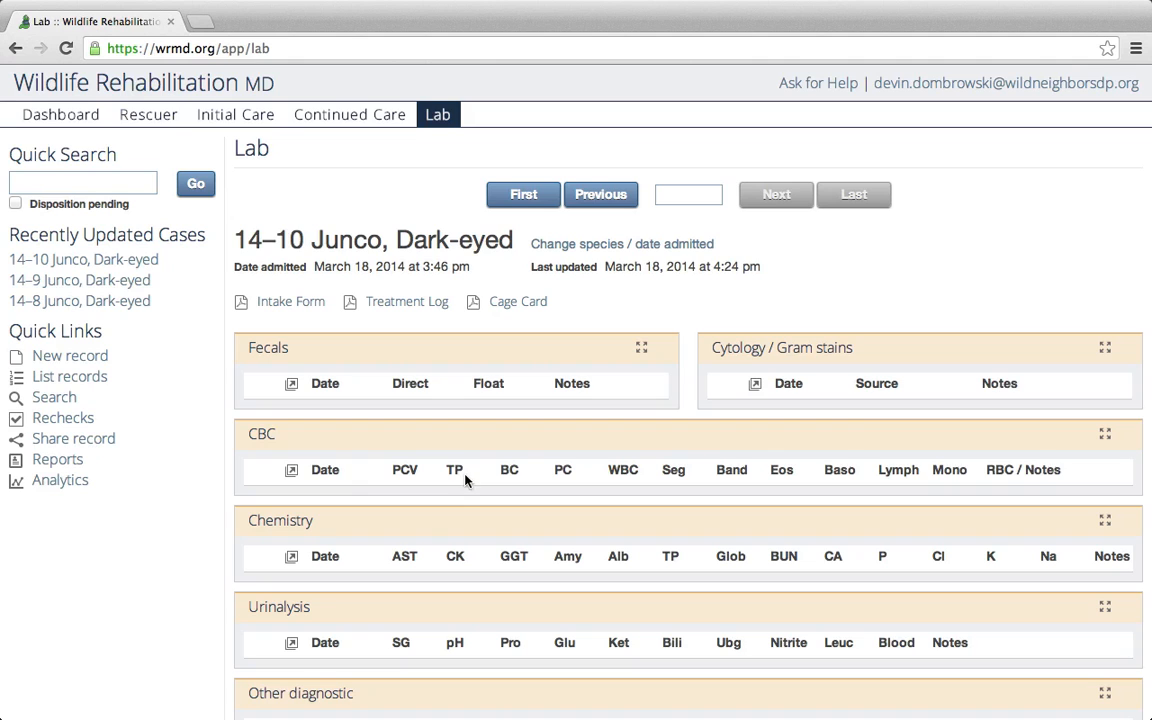
pyautogui.click(291, 469)
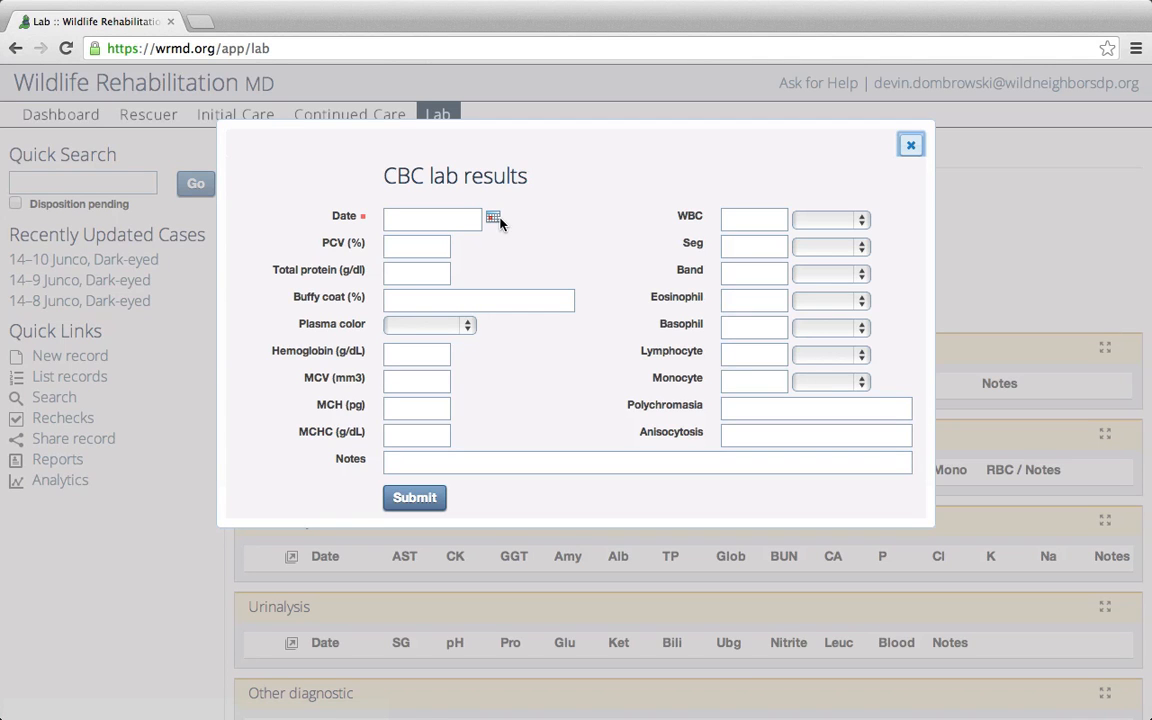
pyautogui.click(493, 218)
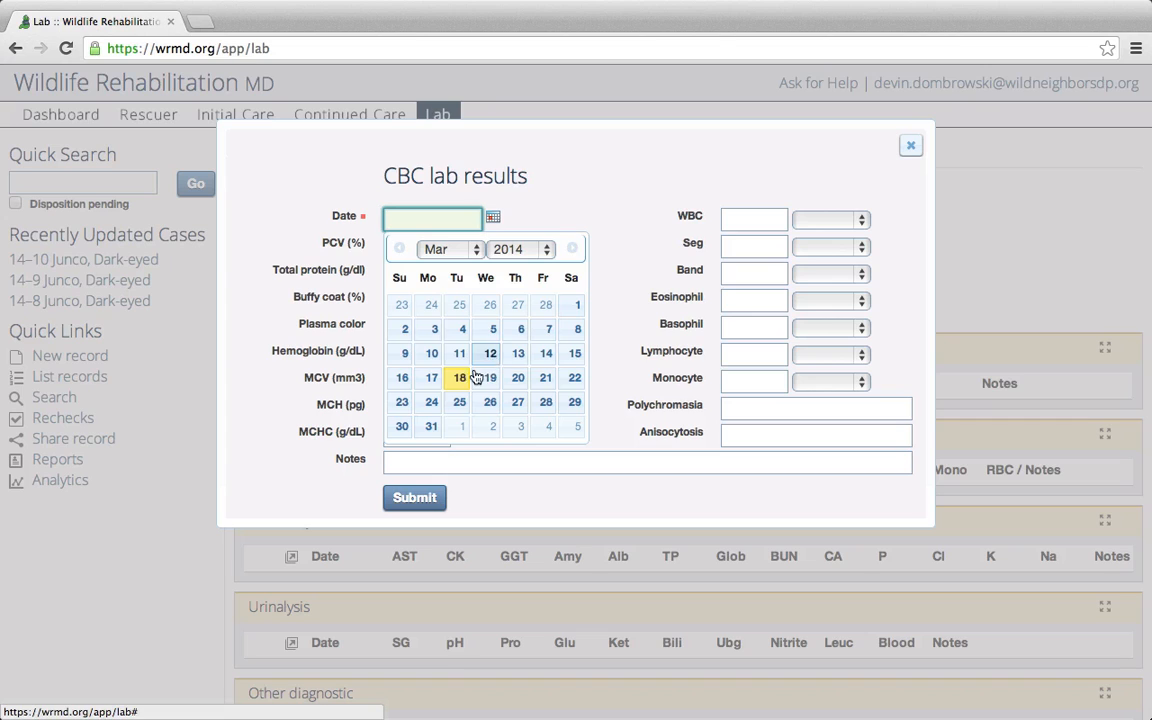
pyautogui.click(459, 377)
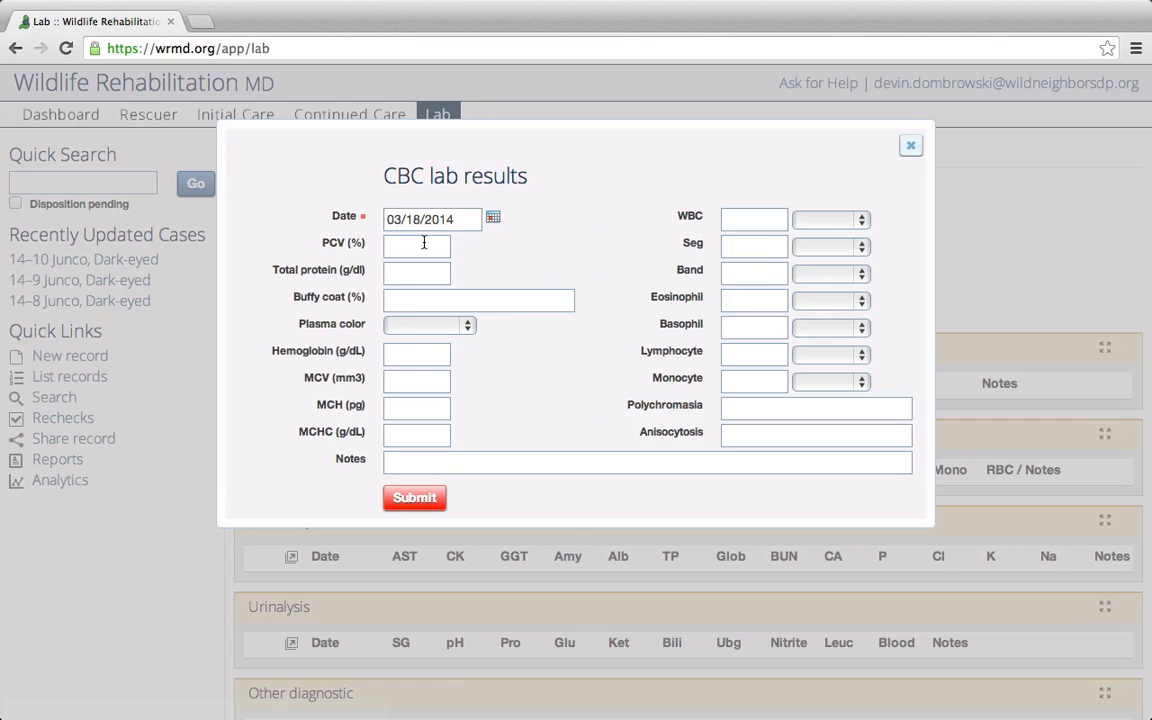
pyautogui.click(424, 243)
pyautogui.write('35')
pyautogui.click(423, 274)
pyautogui.write('3')
pyautogui.click(440, 497)
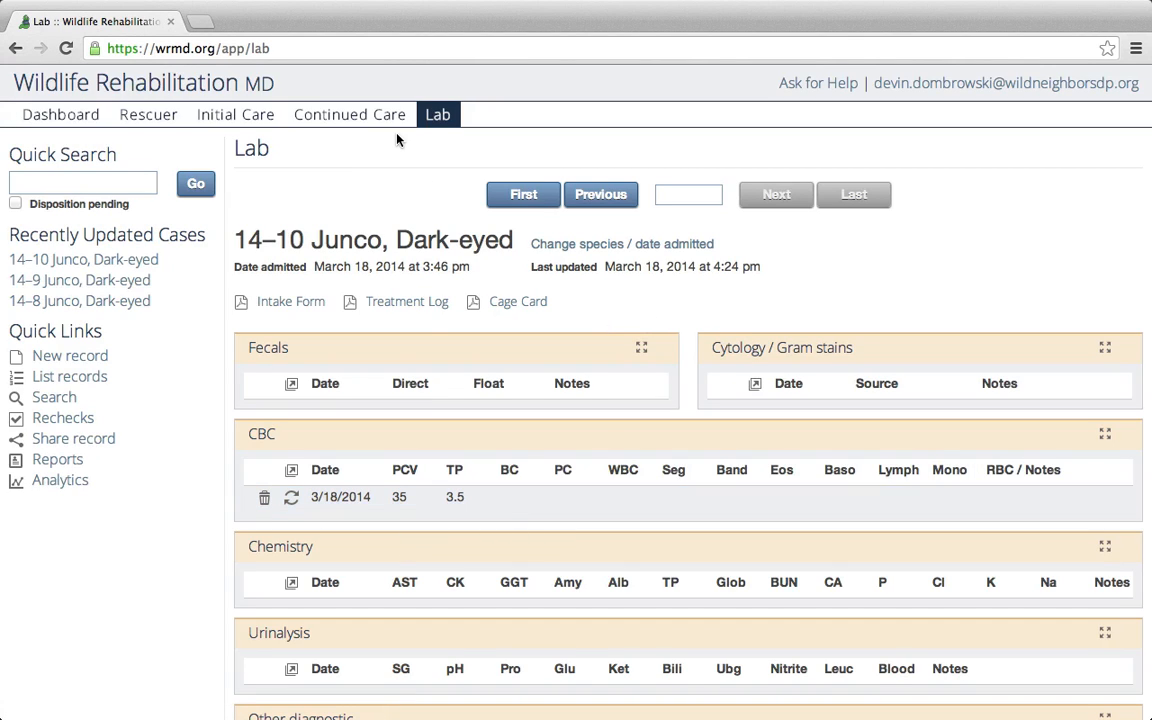
# - Delete the manually entered 3/18 4:24 PM CBC treatment entry on the Continued Care page
pyautogui.click(349, 115)
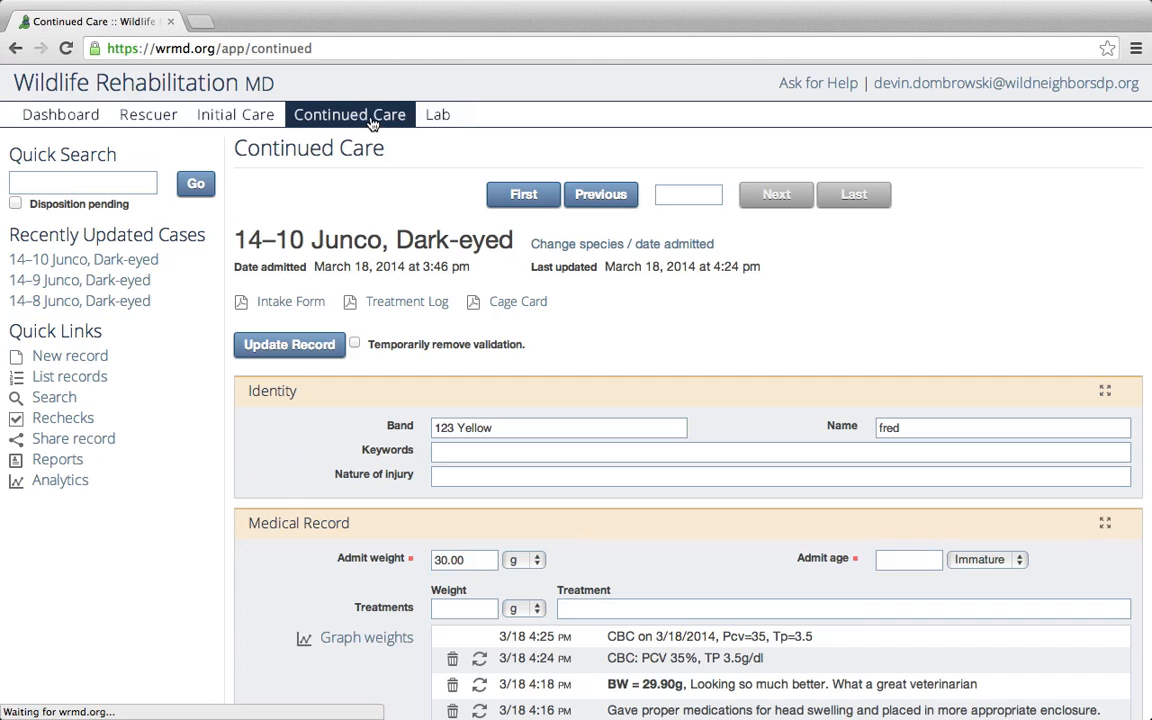
pyautogui.scroll(-3, 745, 345)
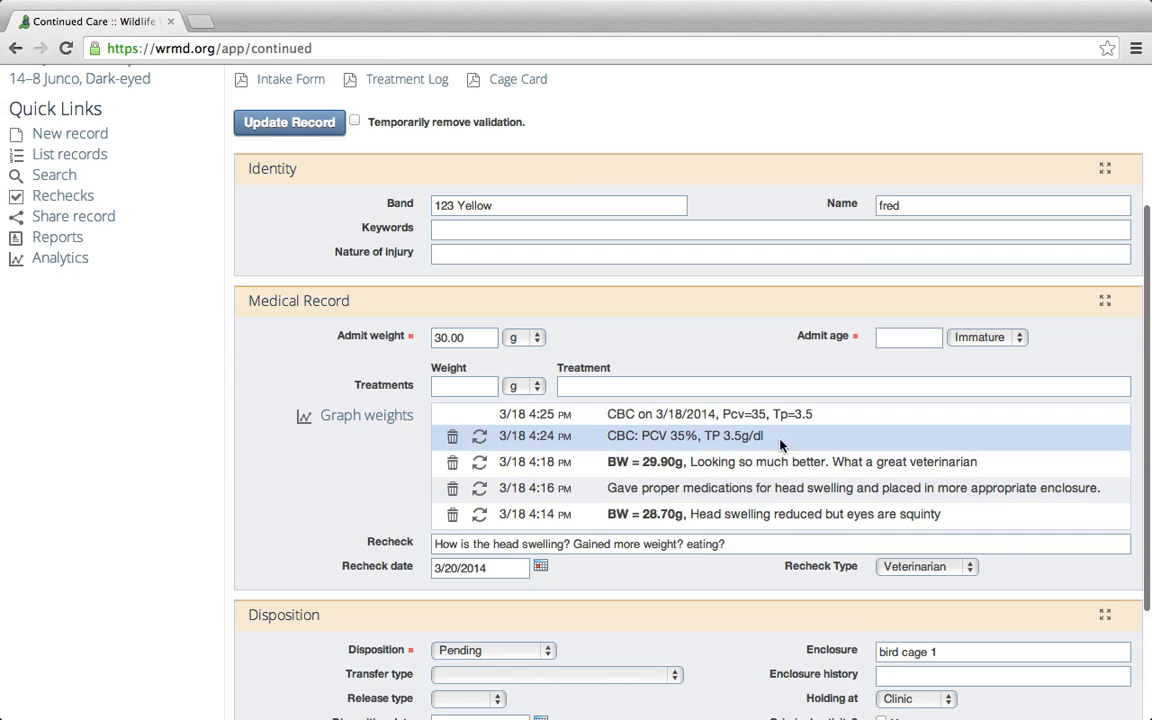
pyautogui.moveTo(763, 436); pyautogui.dragTo(660, 436)
pyautogui.click(452, 436)
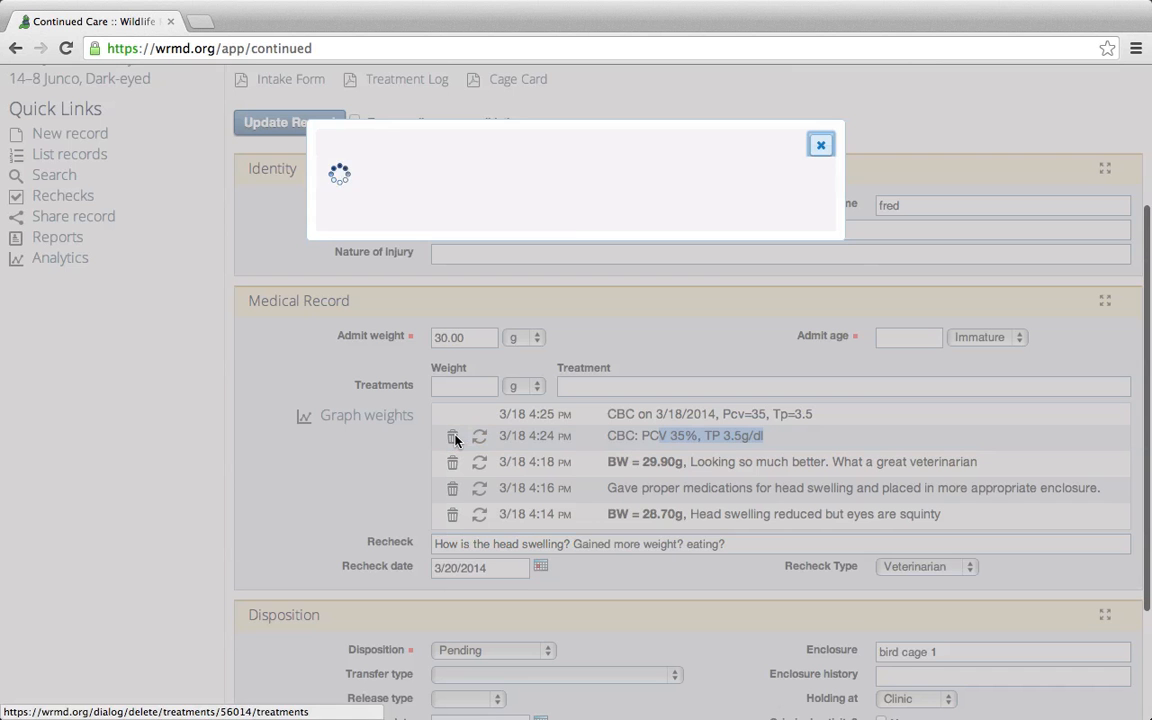
pyautogui.click(524, 233)
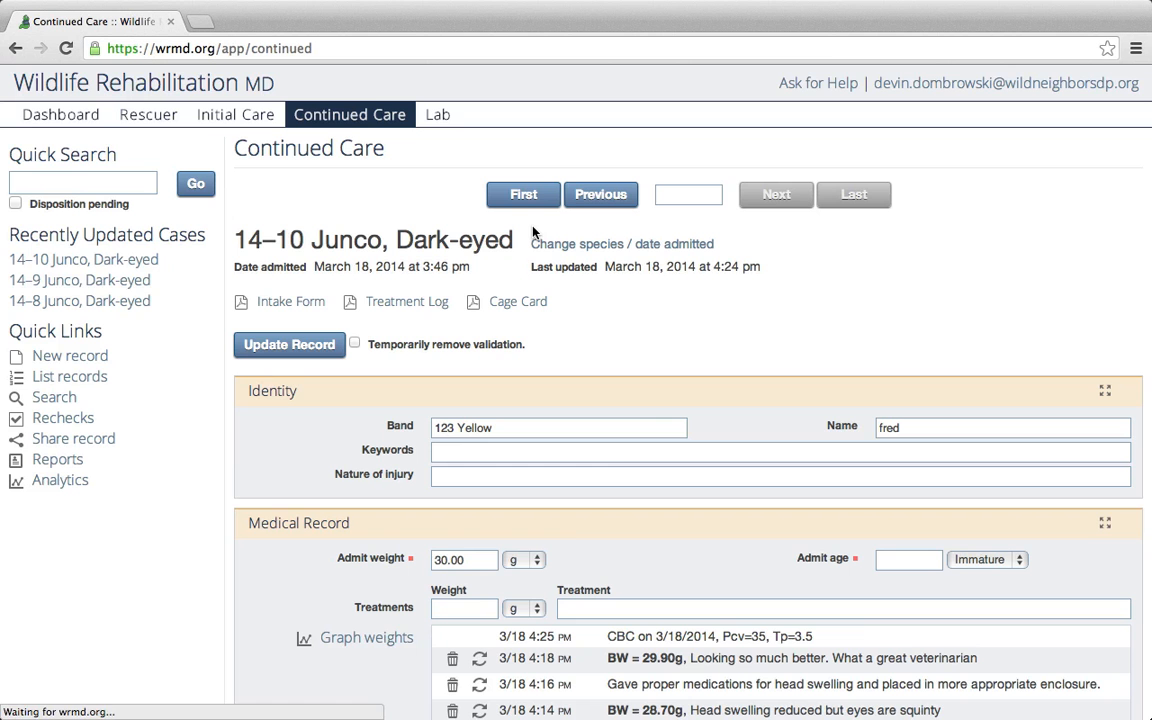
pyautogui.scroll(-3, 636, 424)
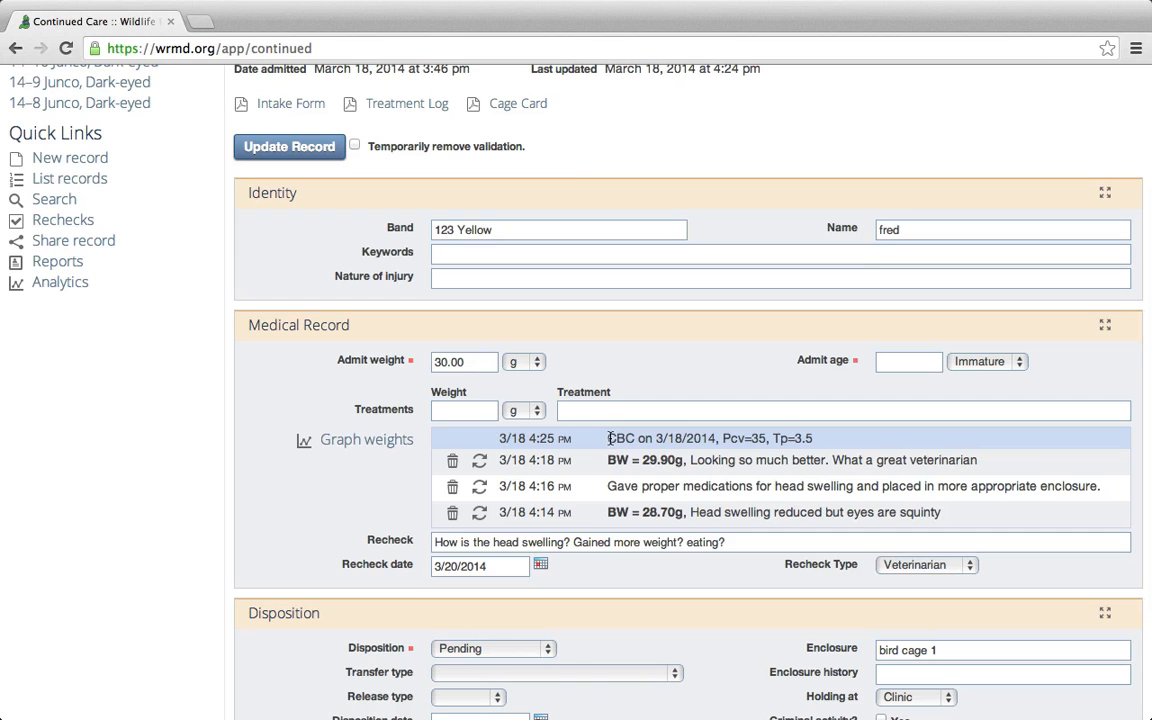
# - Review the CBC lab entry in the treatment list on the Continued Care page of case 14-10
pyautogui.moveTo(606, 438); pyautogui.dragTo(824, 440)
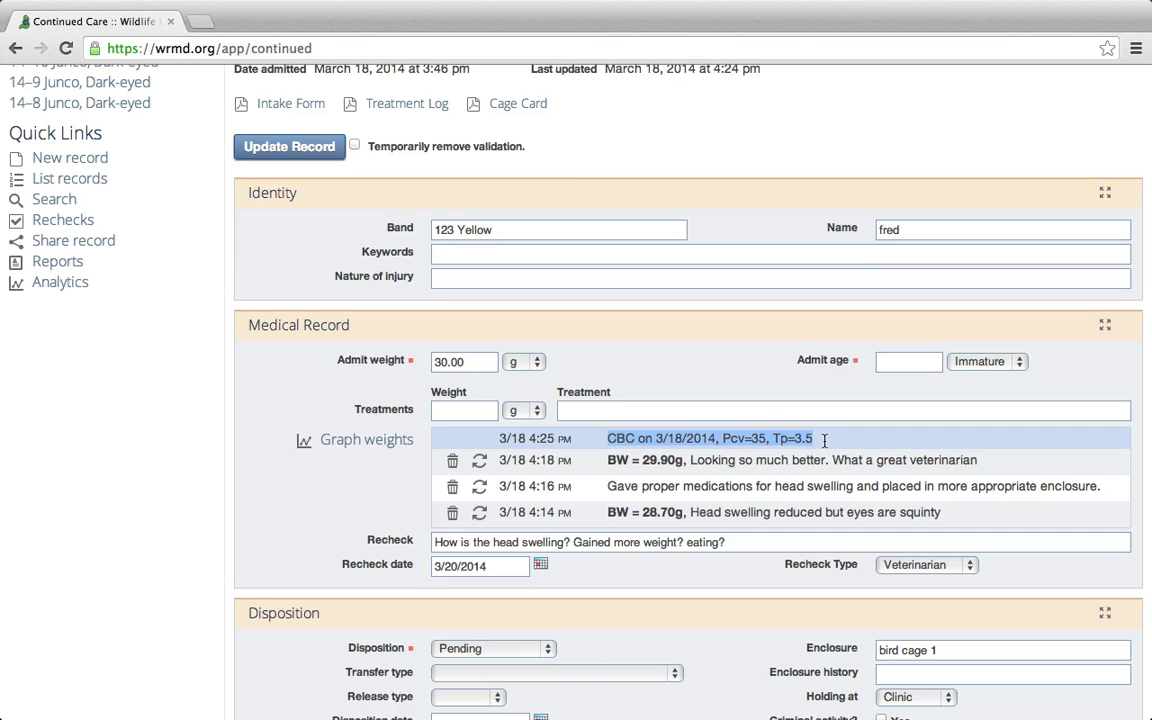
pyautogui.scroll(3, 530, 150)
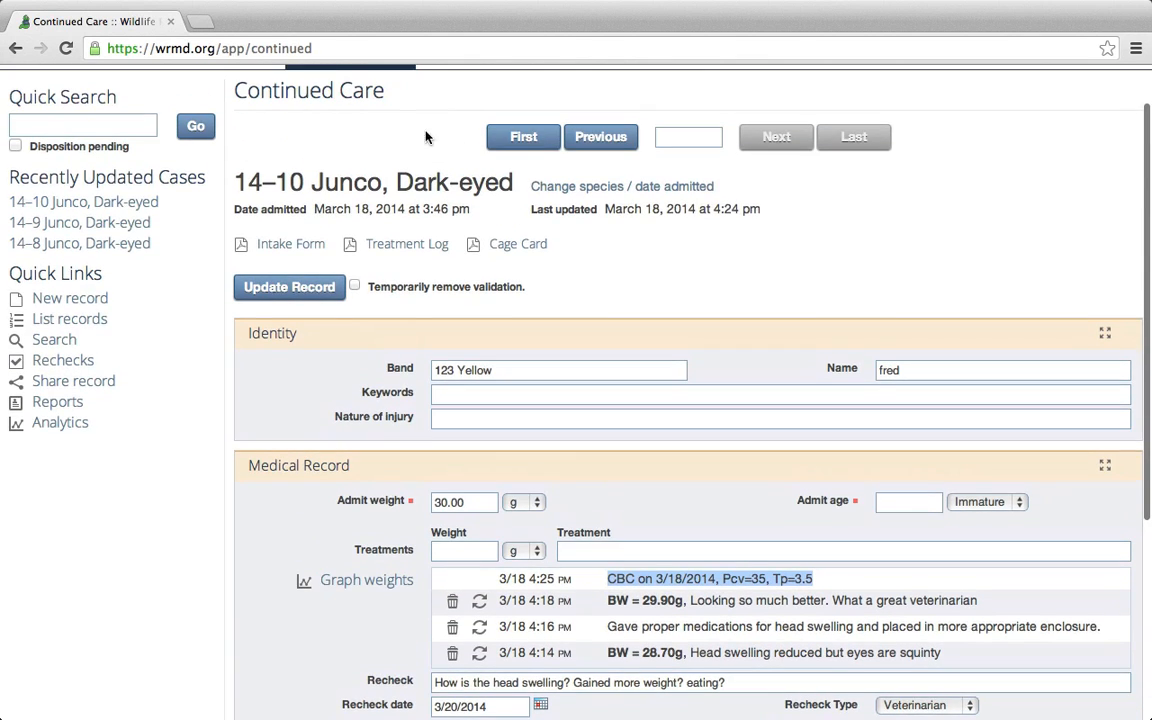
pyautogui.scroll(-3, 683, 492)
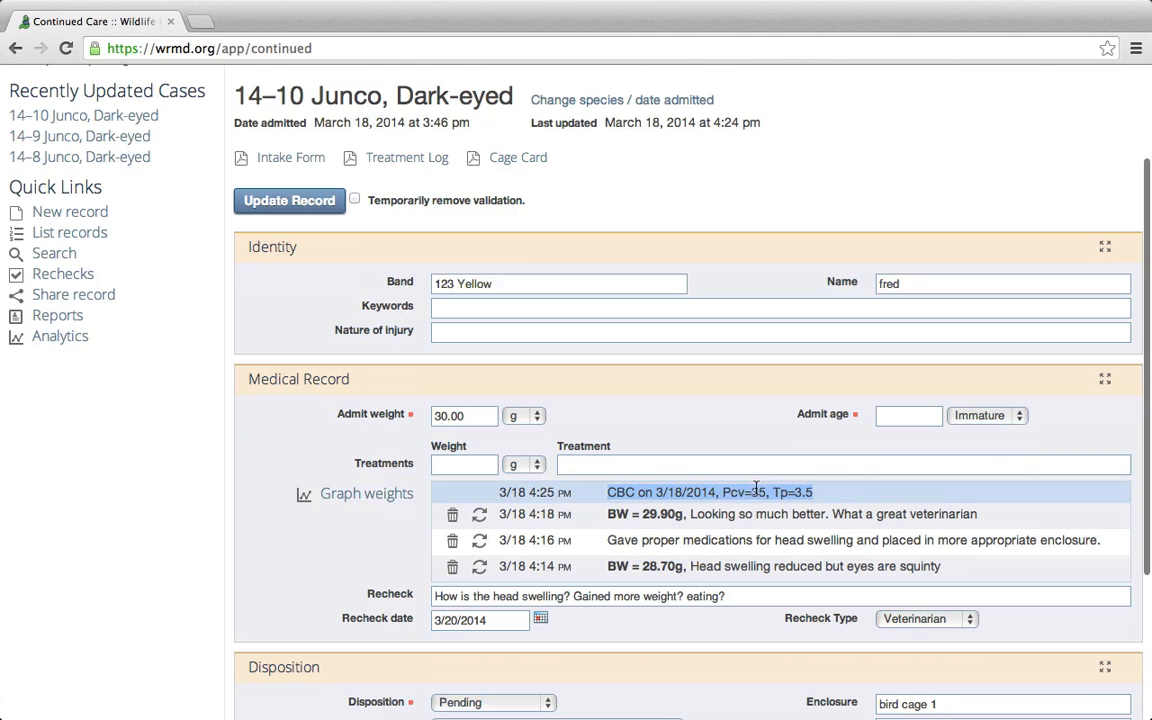
pyautogui.click(683, 492)
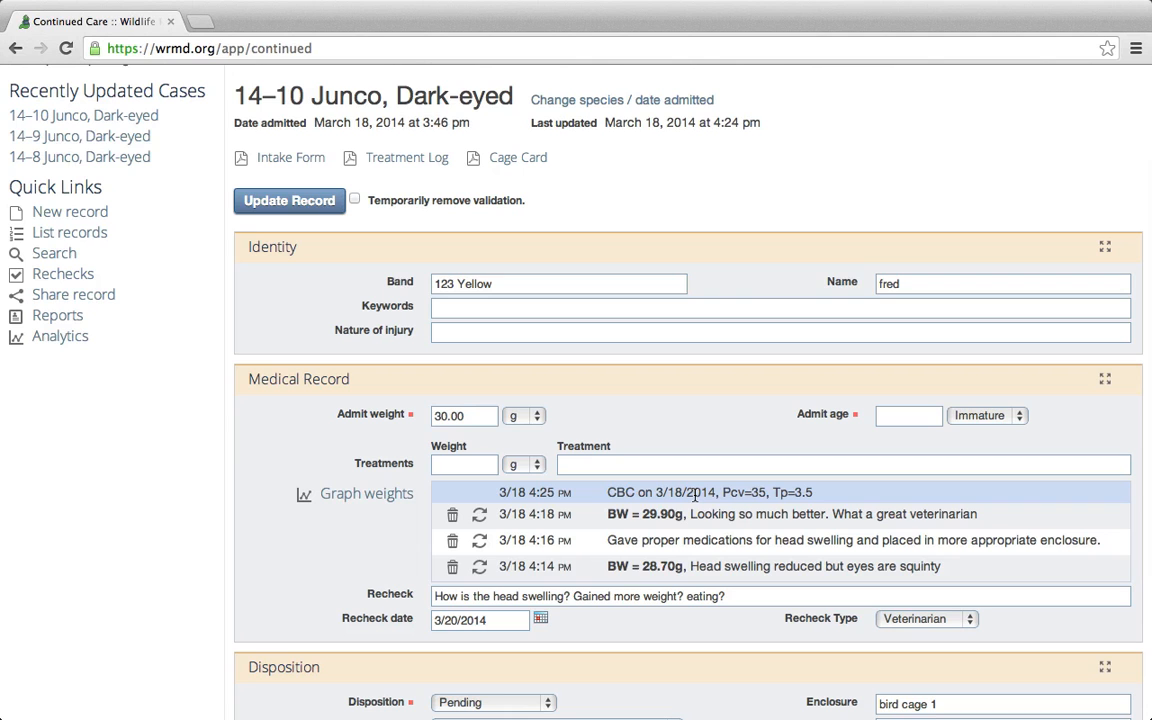
pyautogui.scroll(3, 695, 494)
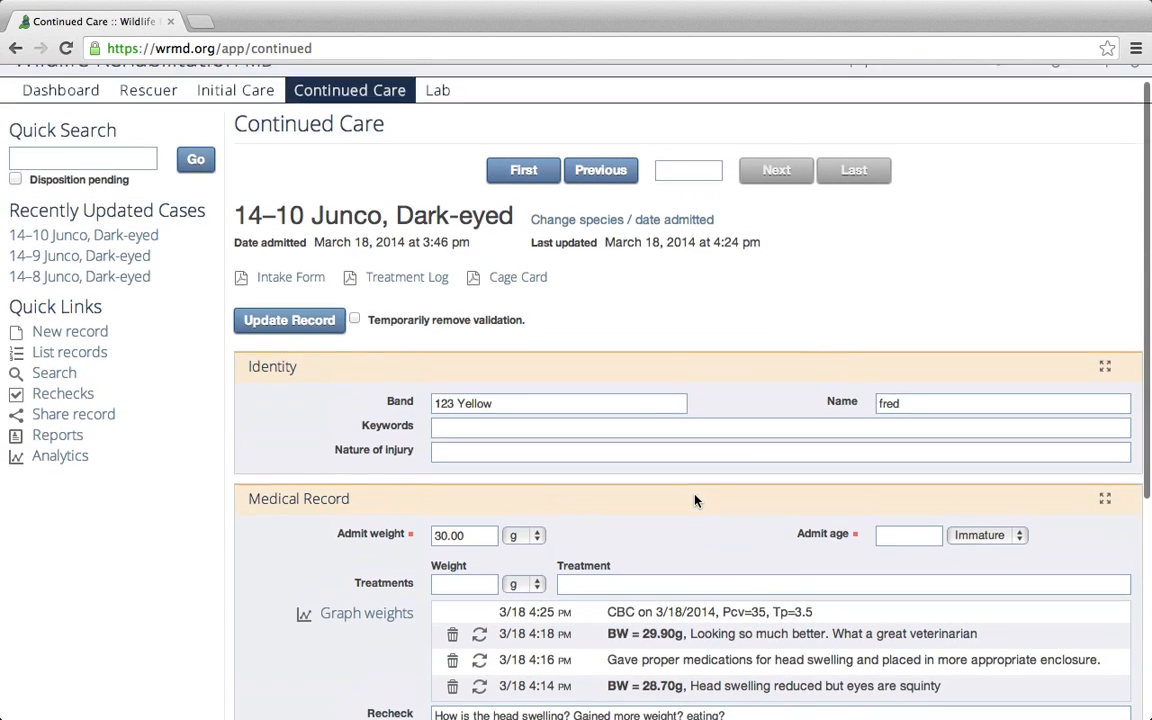
pyautogui.scroll(-1, 696, 500)
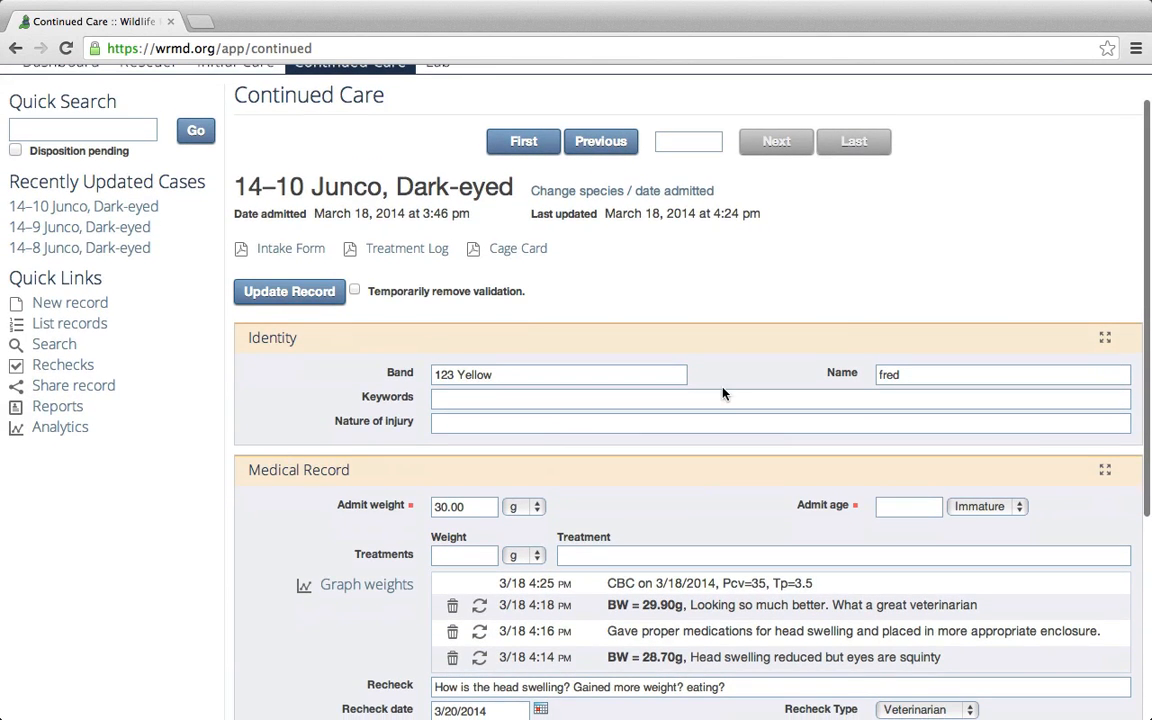
pyautogui.scroll(1, 840, 330)
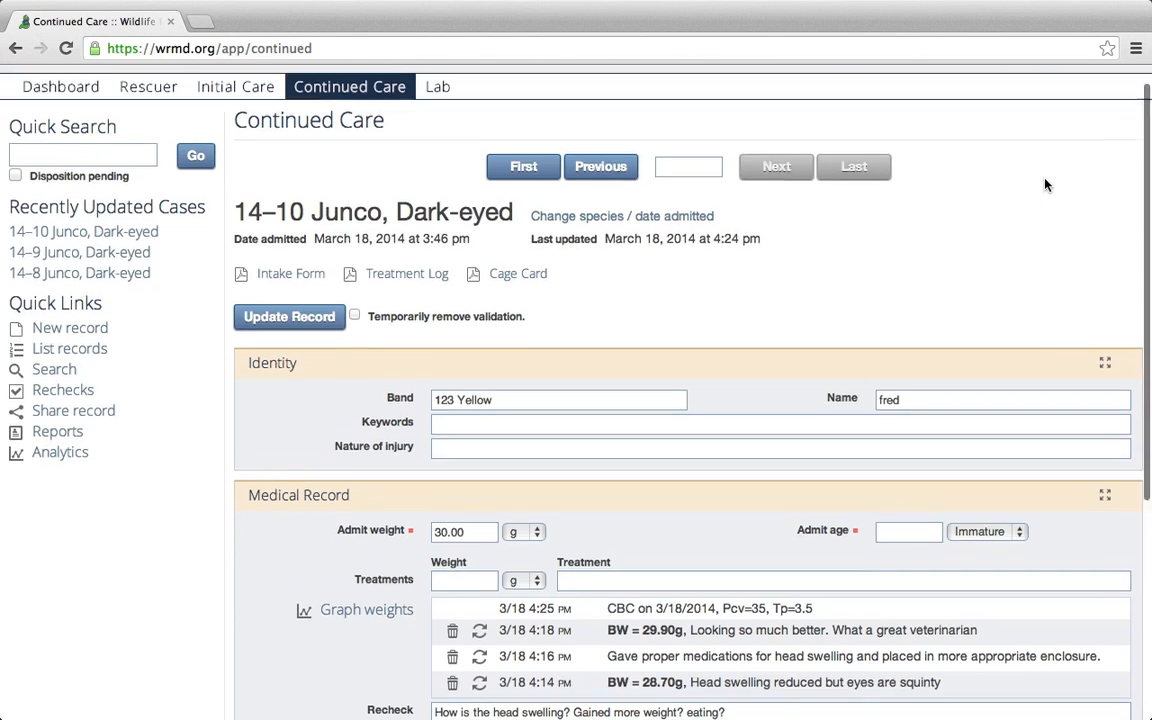
pyautogui.scroll(1, 1046, 185)
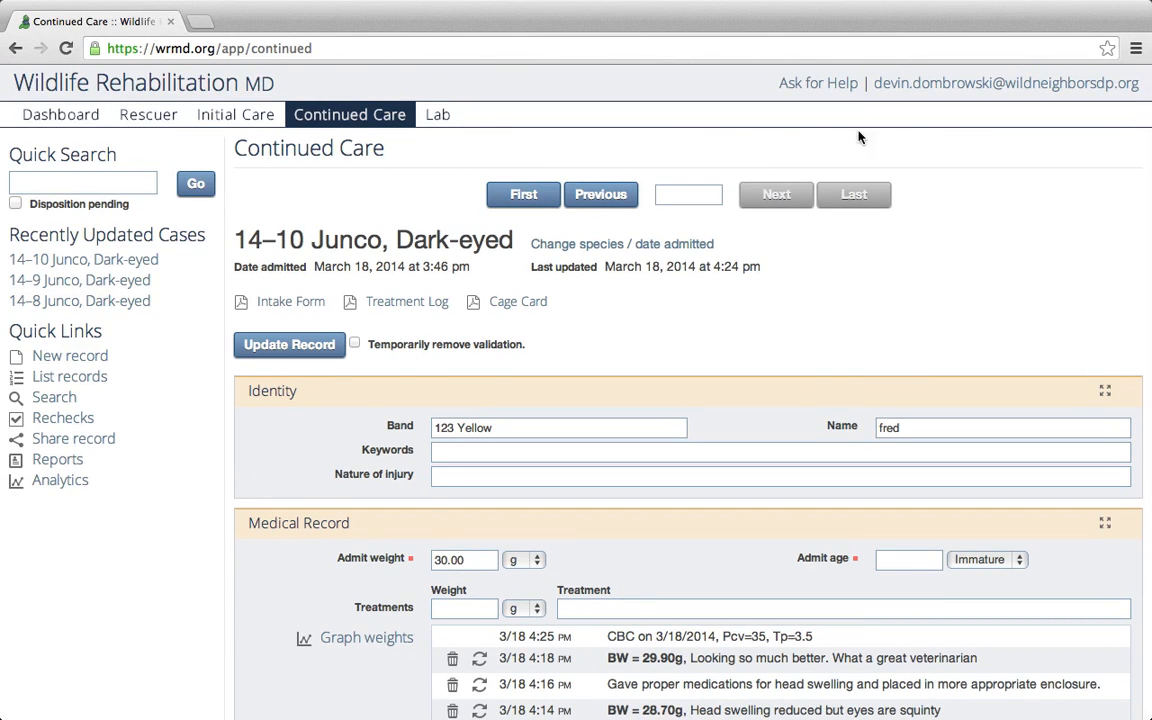
pyautogui.scroll(-3, 736, 375)
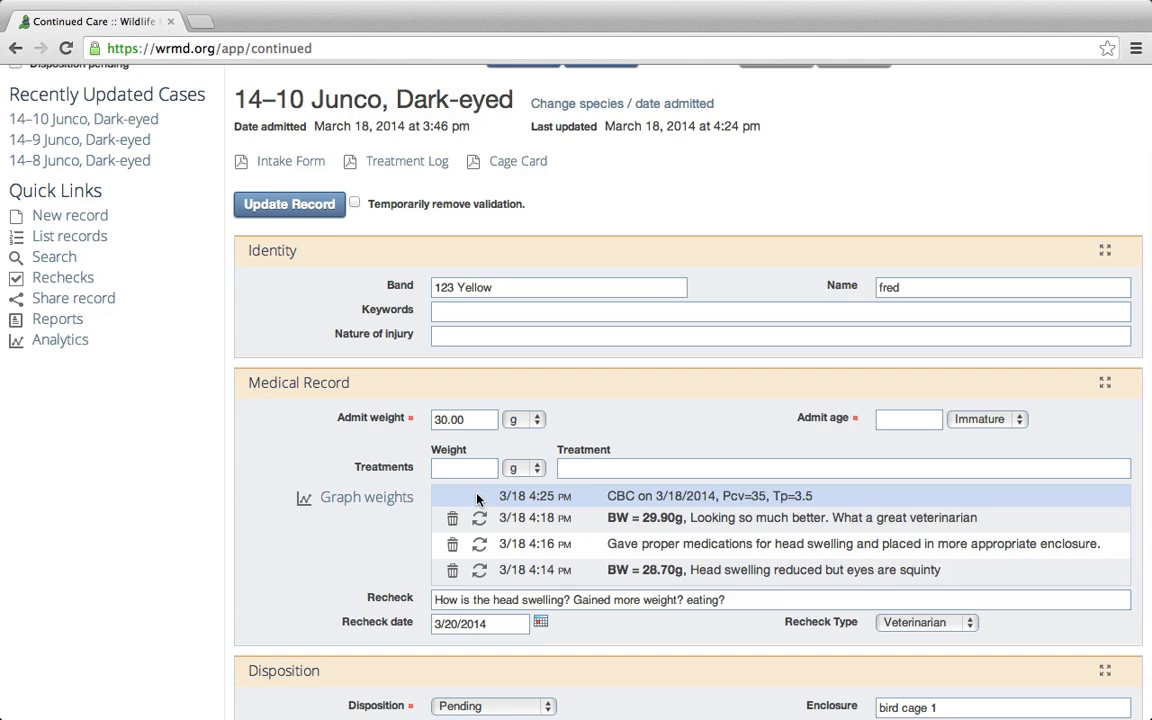
pyautogui.scroll(3, 478, 498)
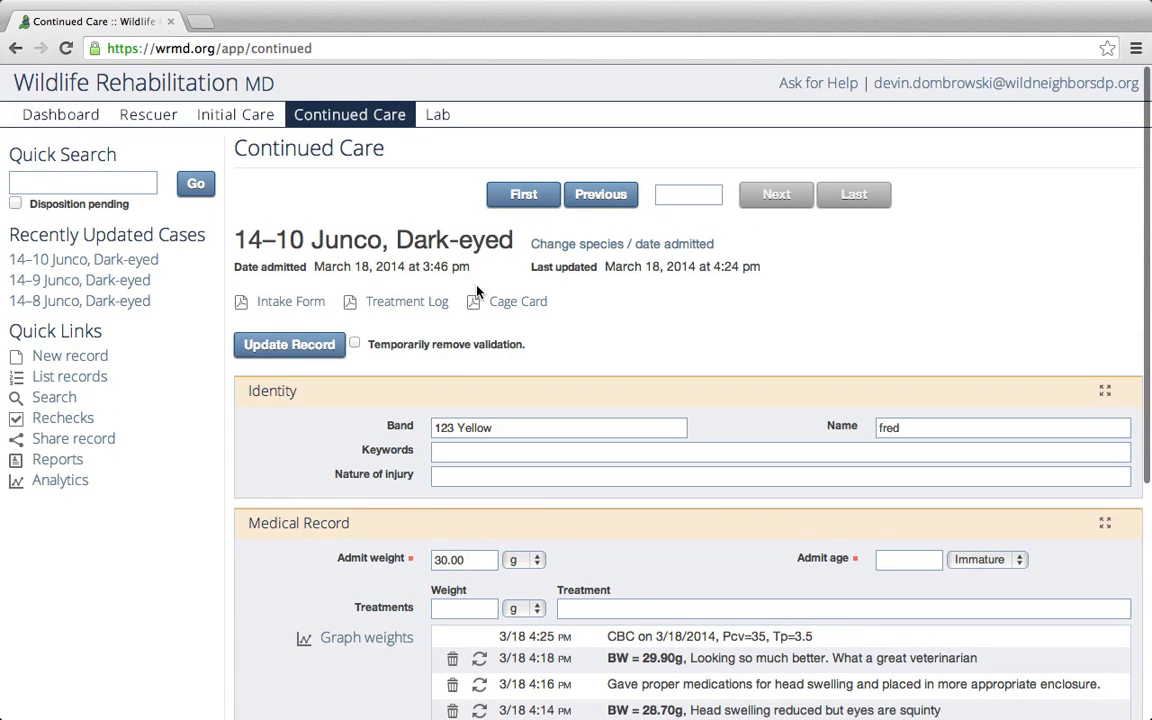
# - Open the 3/18/2014 CBC result on the Lab page for editing, close it unchanged, and return to Continued Care
pyautogui.click(437, 118)
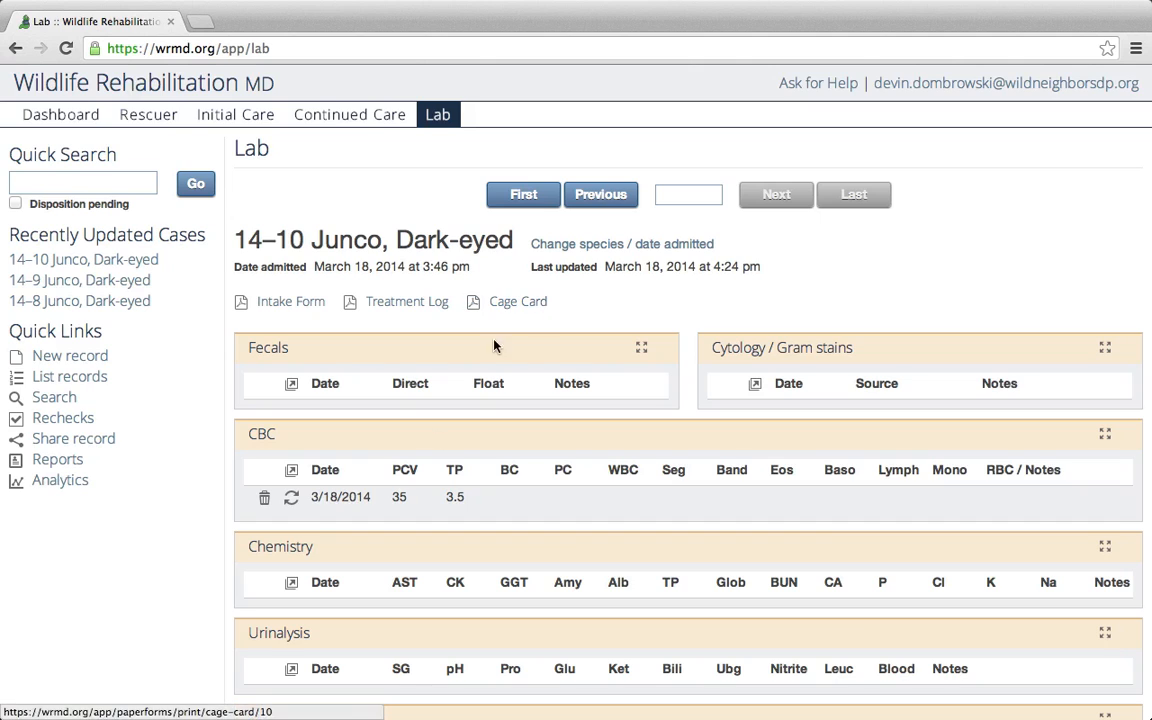
pyautogui.click(291, 497)
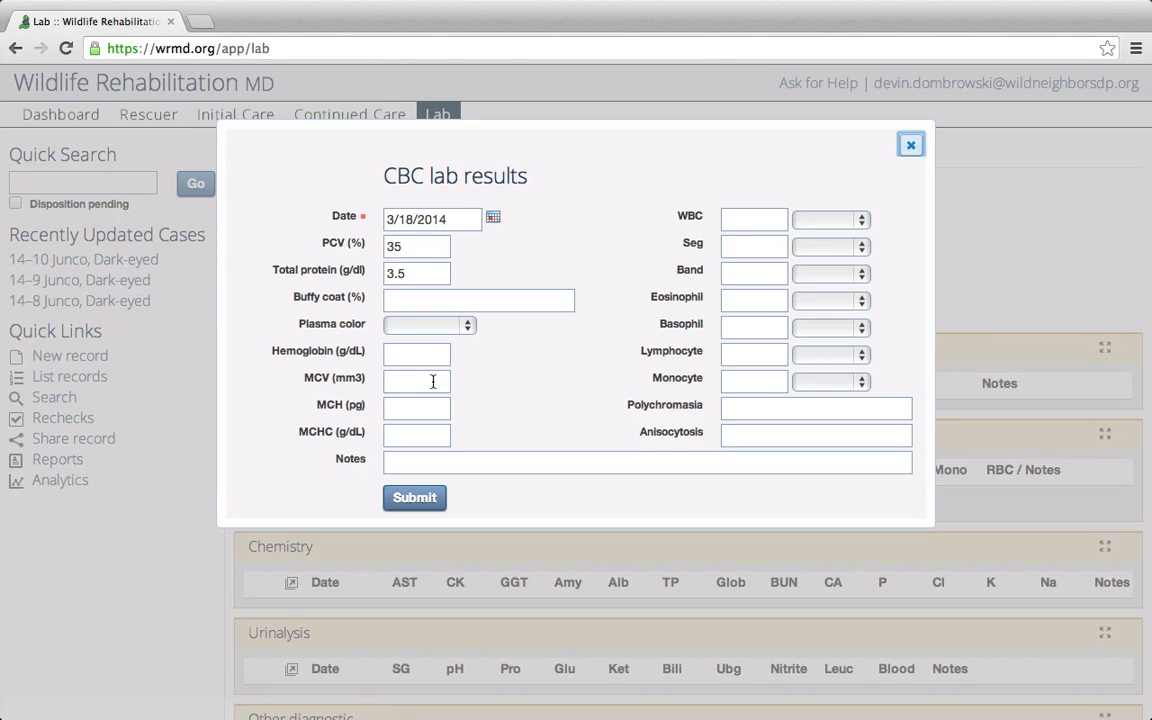
pyautogui.click(909, 146)
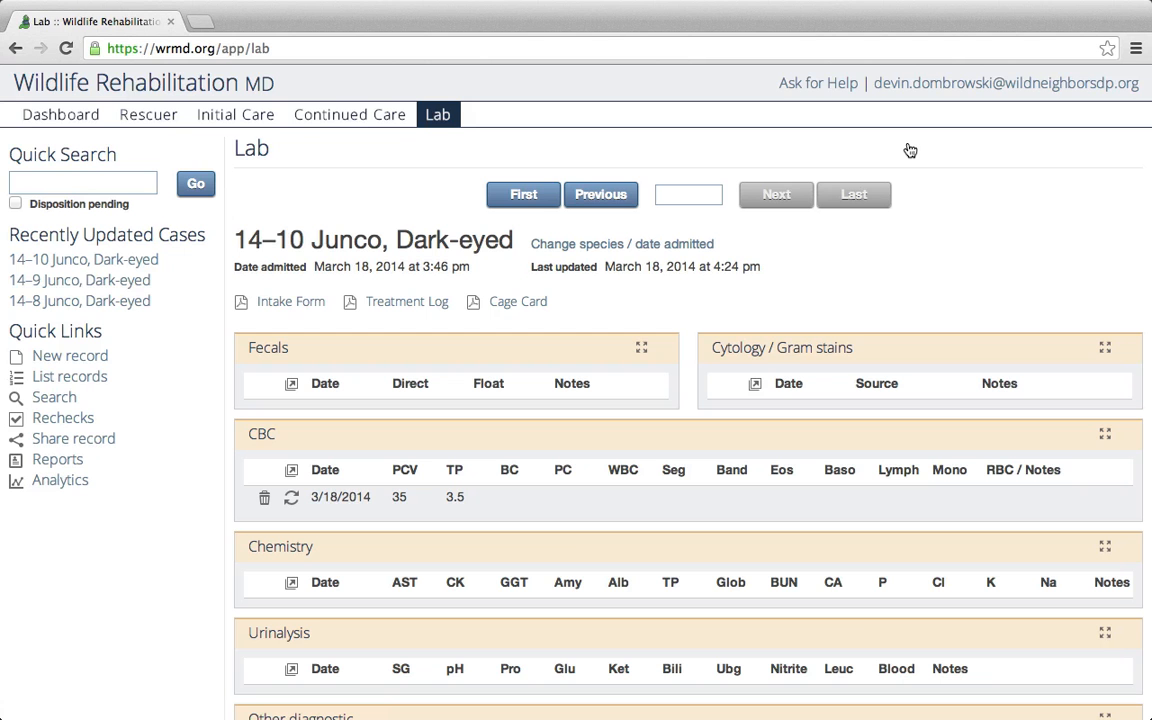
pyautogui.click(390, 115)
pyautogui.scroll(-3, 668, 324)
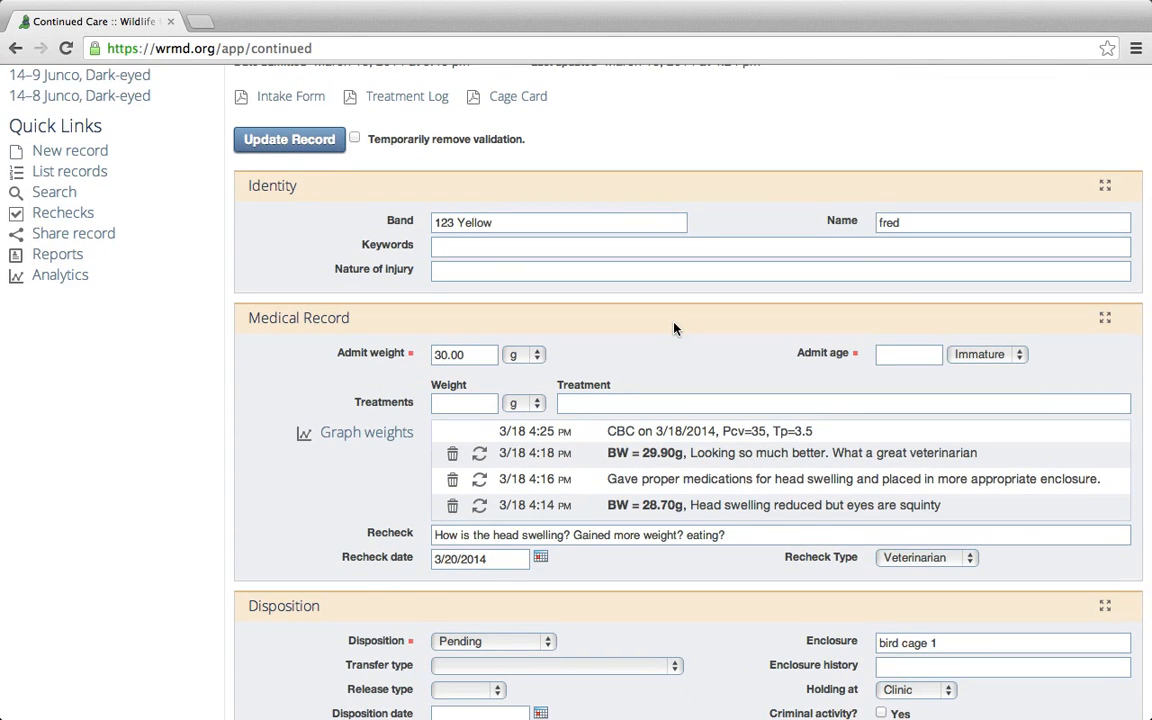
pyautogui.scroll(2, 674, 328)
pyautogui.scroll(1, 670, 338)
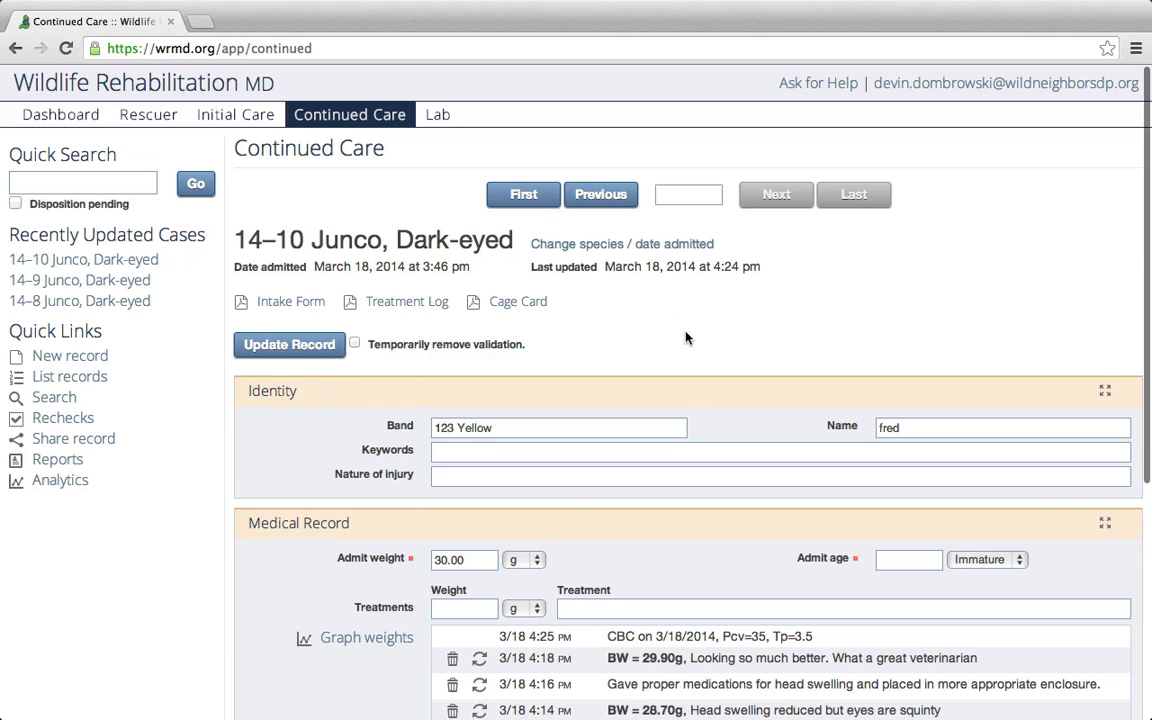